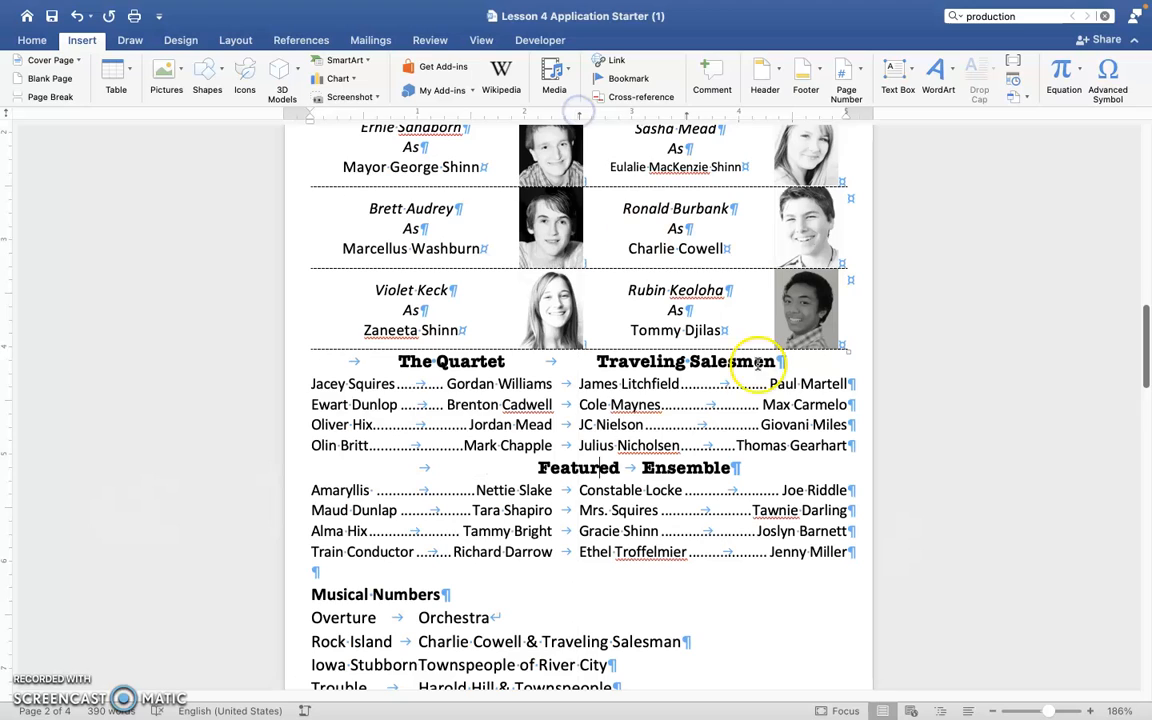
Cut "Ensemble" from the Featured heading line and add a blank line directly below the Featured cast list.
{"action": "left_click_drag", "start_coordinate": [733, 468], "coordinate": [657, 468]}
{"action": "key", "text": "cmd+c"}
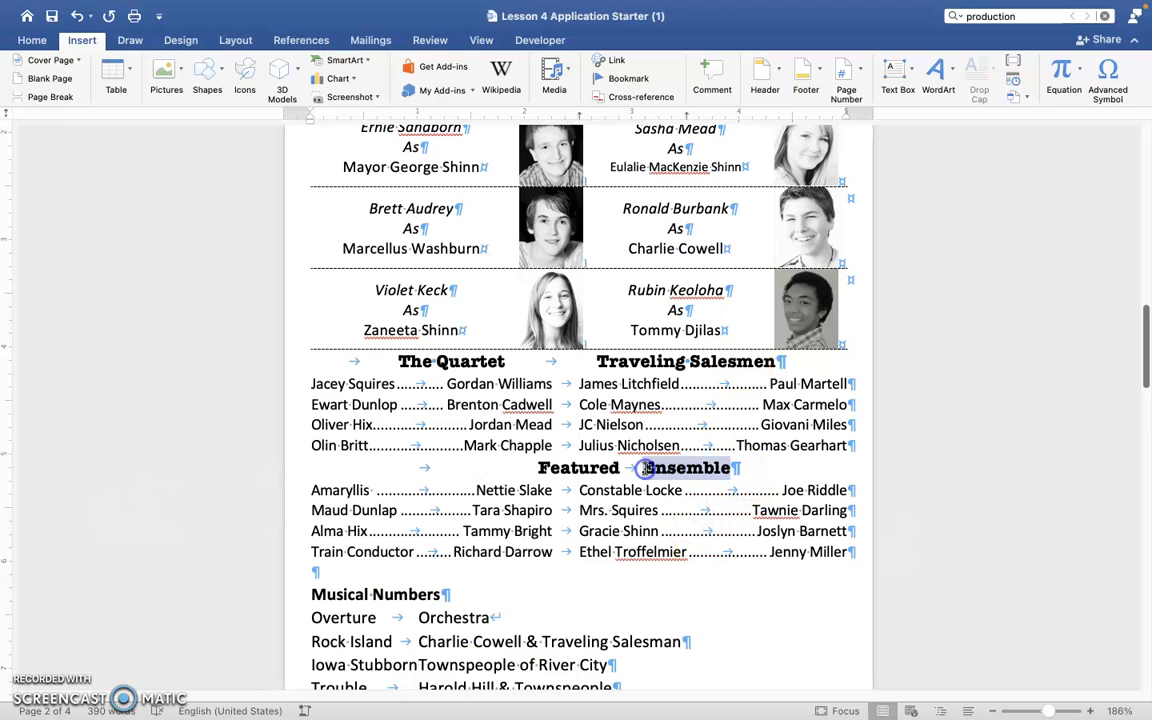
{"action": "key", "text": "BackSpace"}
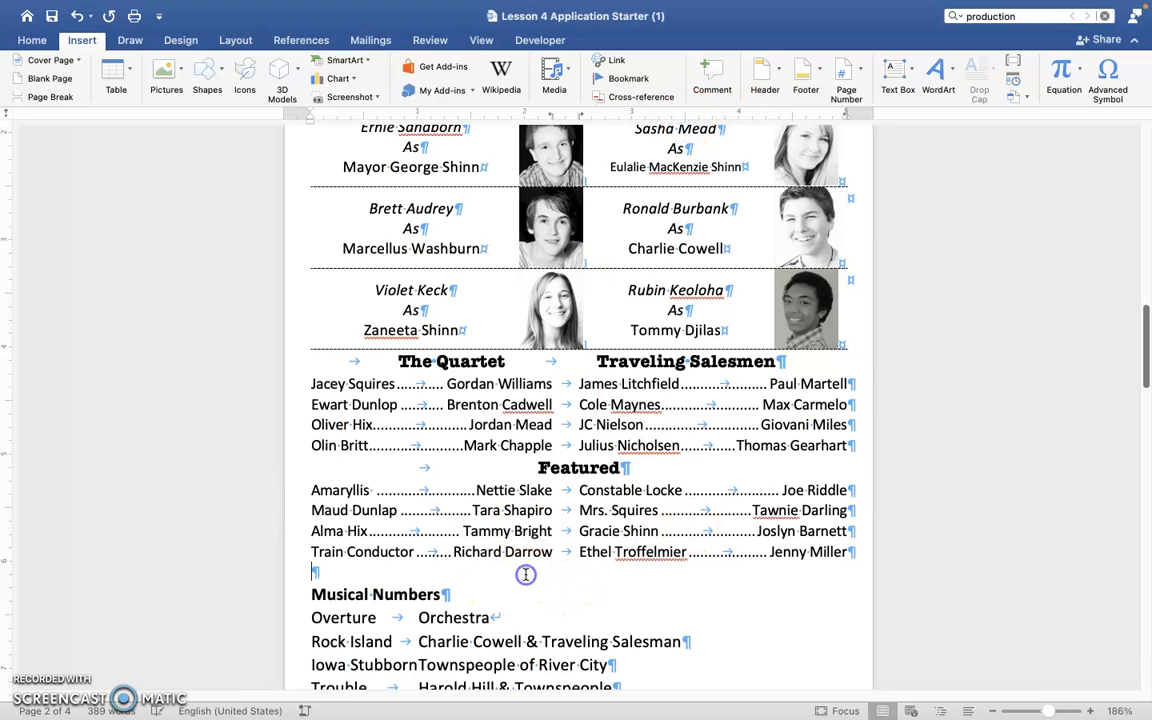
{"action": "left_click", "coordinate": [855, 559]}
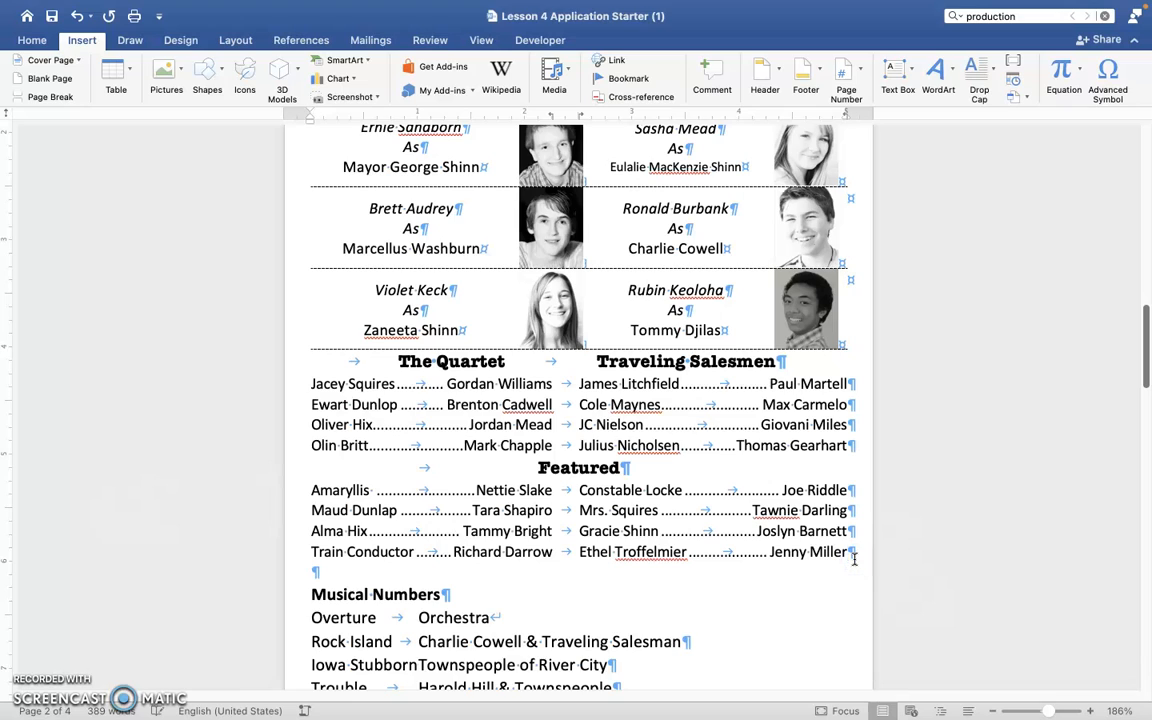
{"action": "key", "text": "Return"}
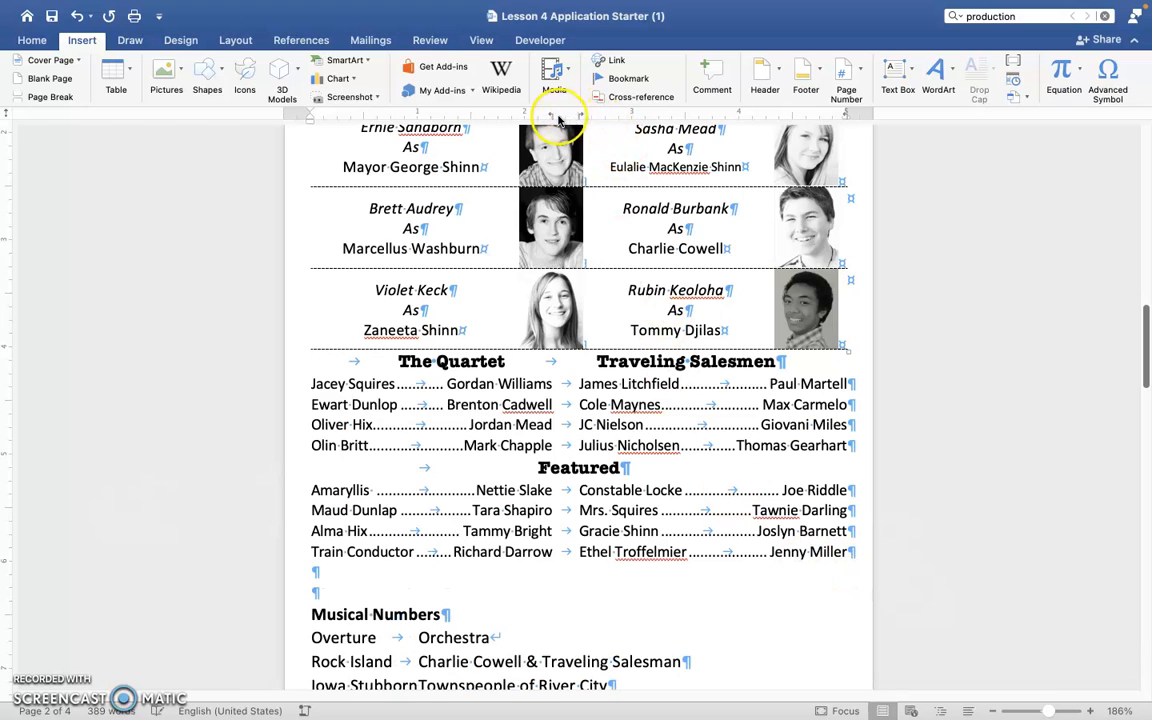
Clear the extra tab stops from the new blank line and paste the "Ensemble" heading there, indented by one tab.
{"action": "left_click_drag", "start_coordinate": [552, 116], "coordinate": [580, 146]}
{"action": "left_click_drag", "start_coordinate": [847, 116], "coordinate": [847, 150]}
{"action": "left_click", "coordinate": [448, 570]}
{"action": "key", "text": "cmd+v"}
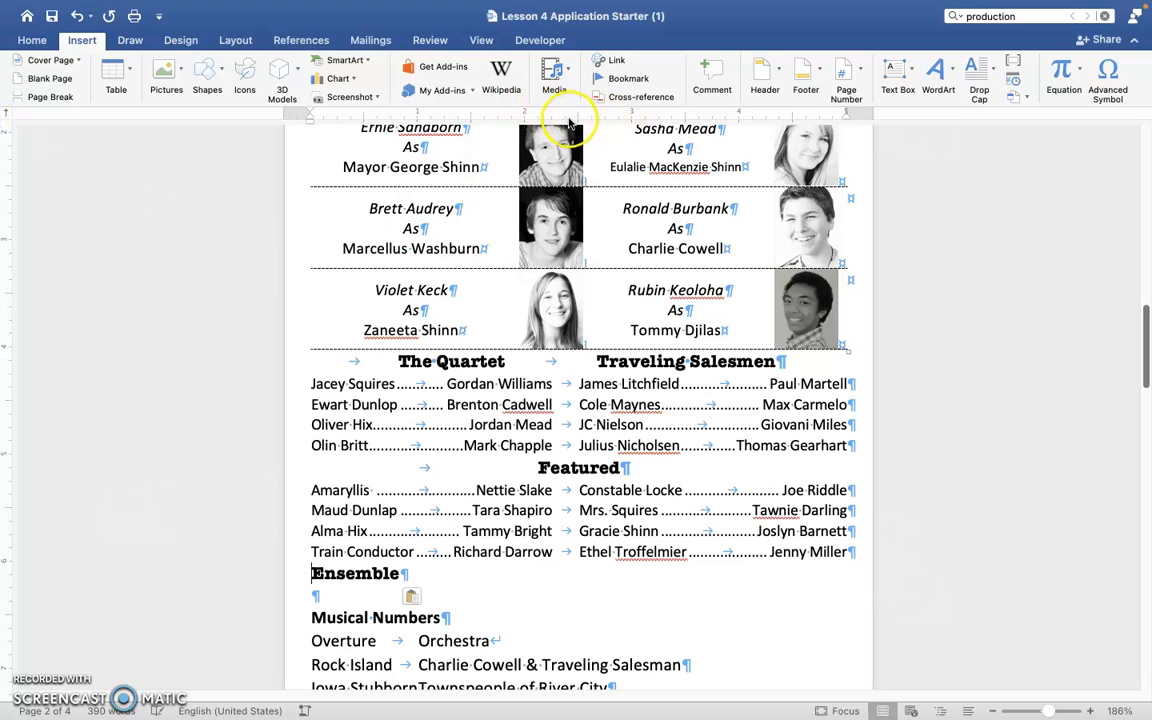
{"action": "key", "text": "Home"}
{"action": "key", "text": "Tab"}
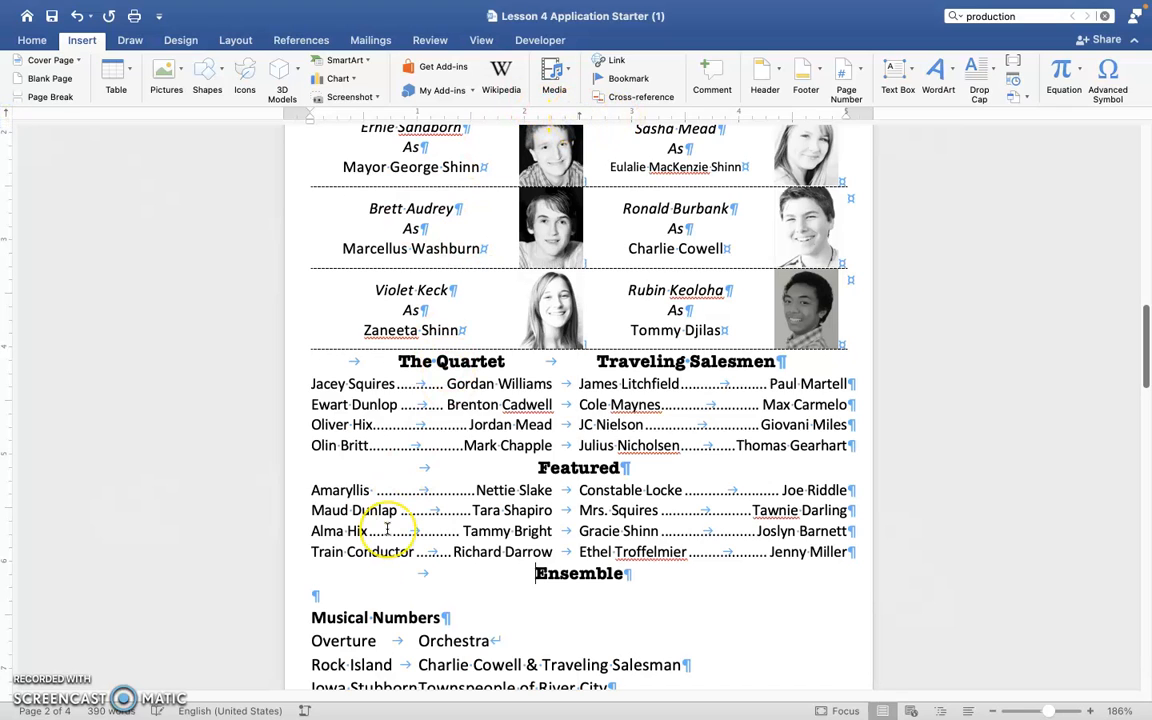
Add a new line below the Ensemble heading and insert the text of the ensemble names file from the Downloads folder.
{"action": "left_click", "coordinate": [635, 571]}
{"action": "key", "text": "Return"}
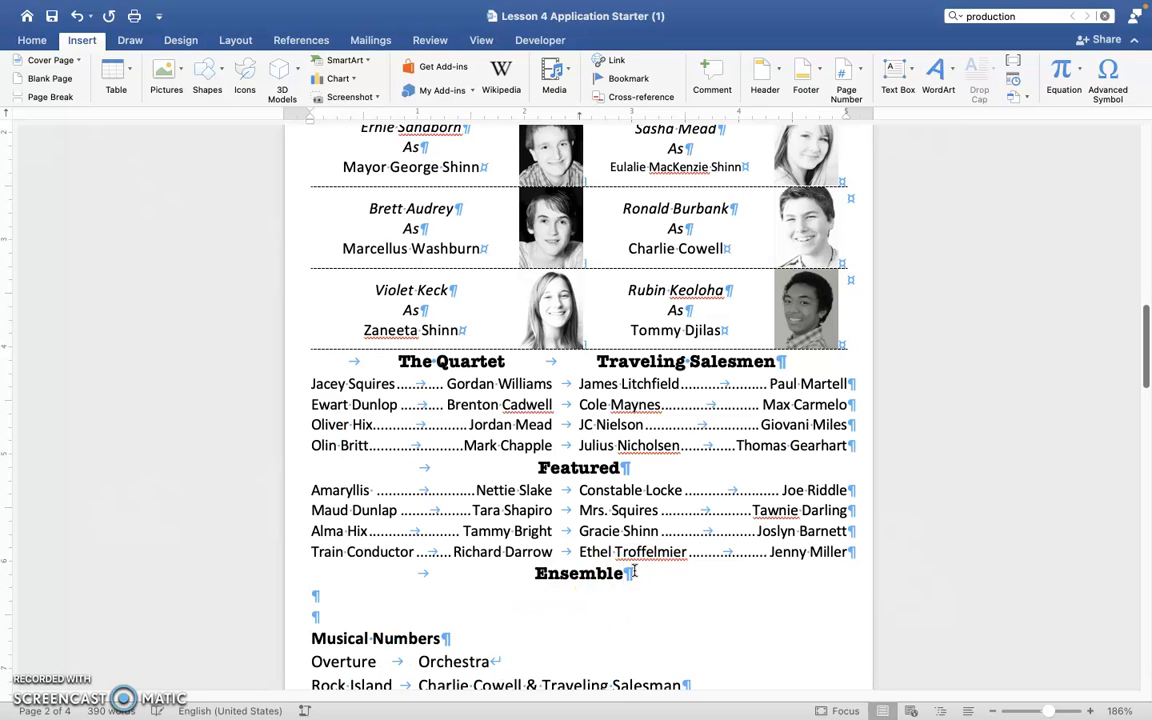
{"action": "scroll", "coordinate": [424, 478], "scroll_direction": "down", "scroll_amount": 1}
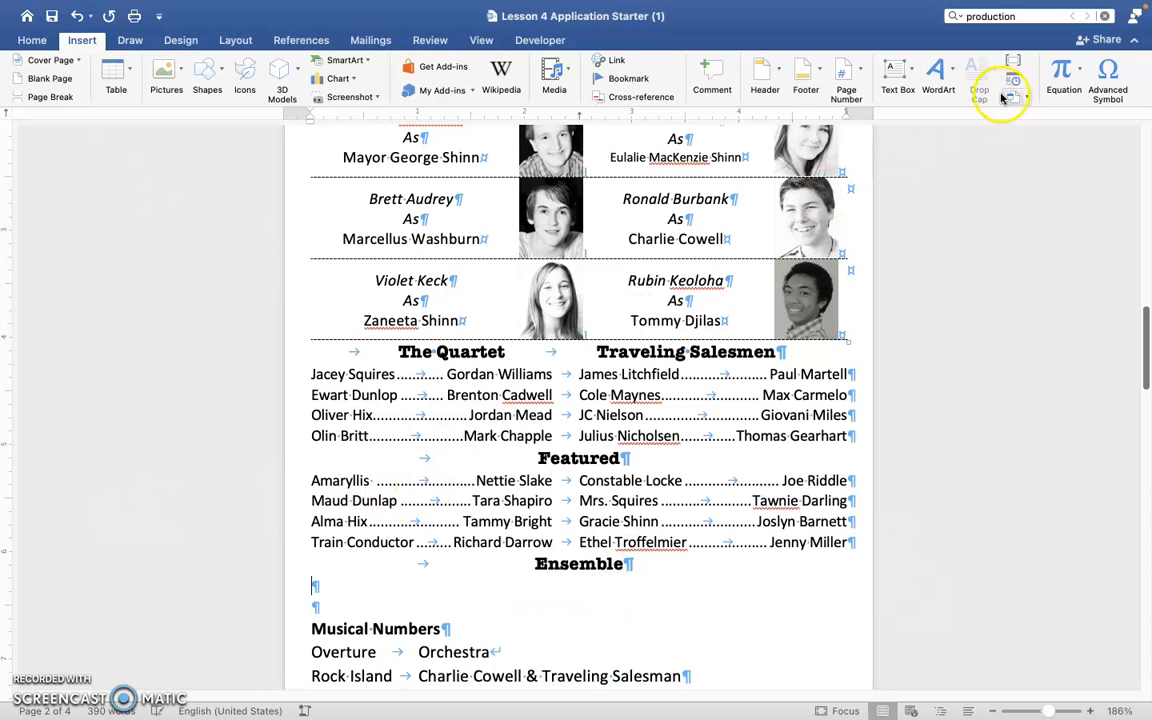
{"action": "left_click", "coordinate": [1020, 97]}
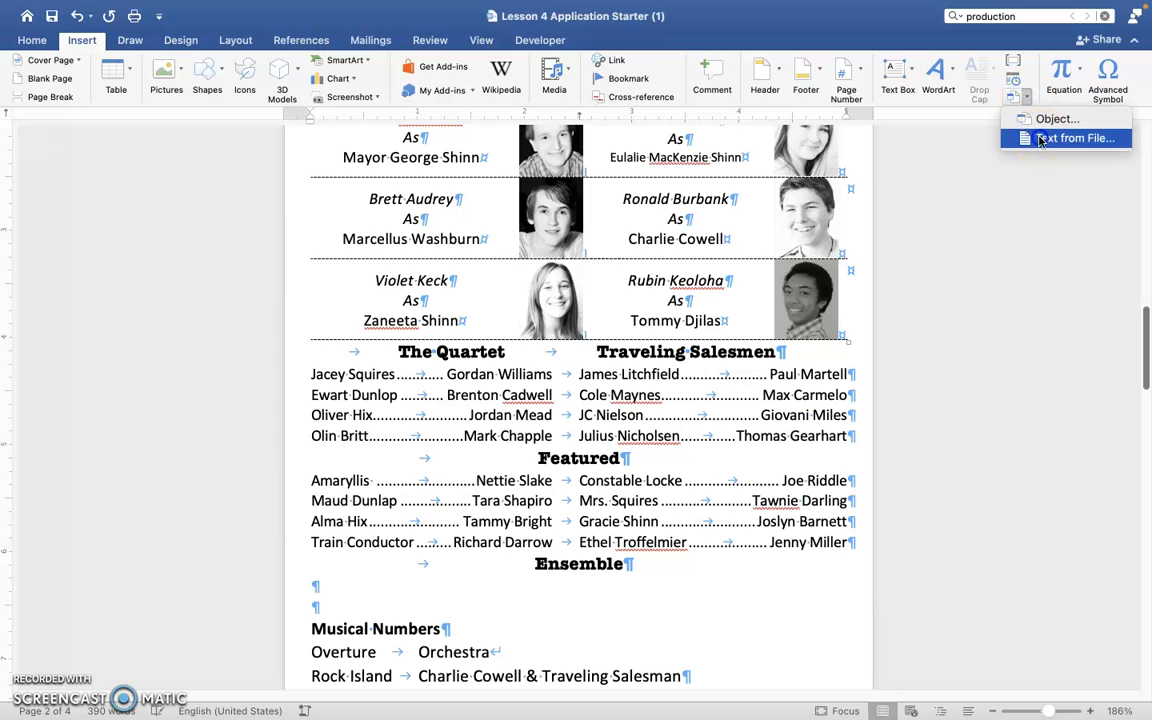
{"action": "left_click", "coordinate": [1040, 140]}
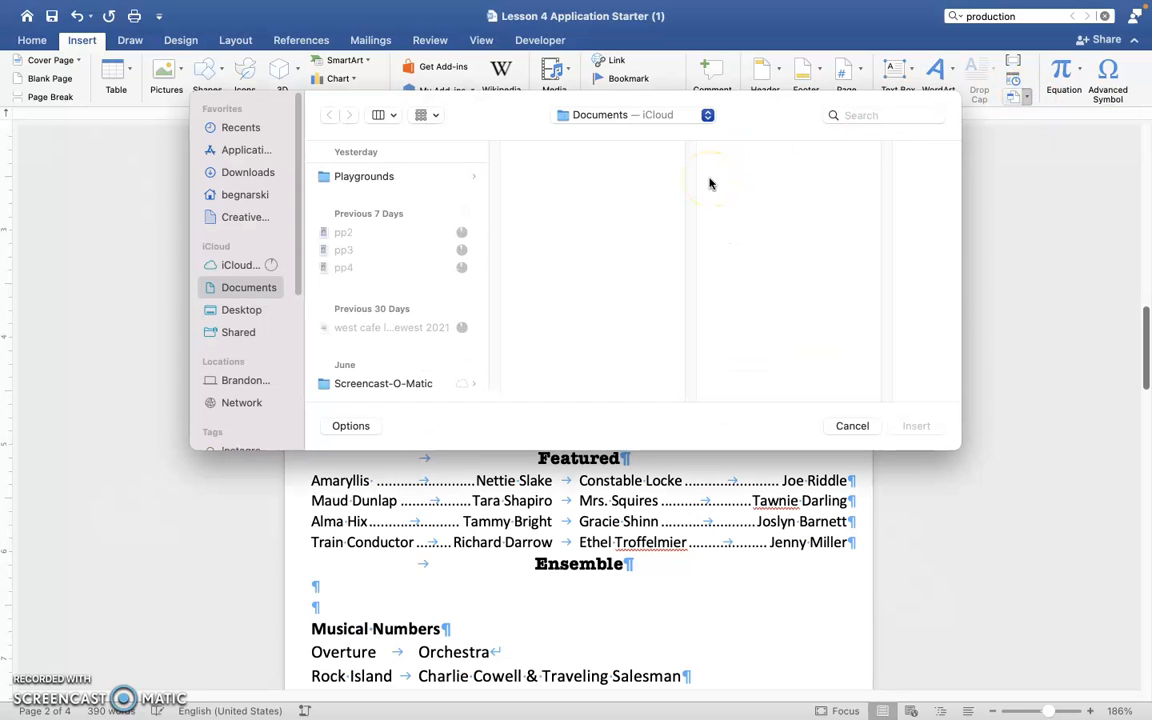
{"action": "left_click", "coordinate": [260, 174]}
{"action": "left_click", "coordinate": [330, 192]}
{"action": "left_click", "coordinate": [913, 426]}
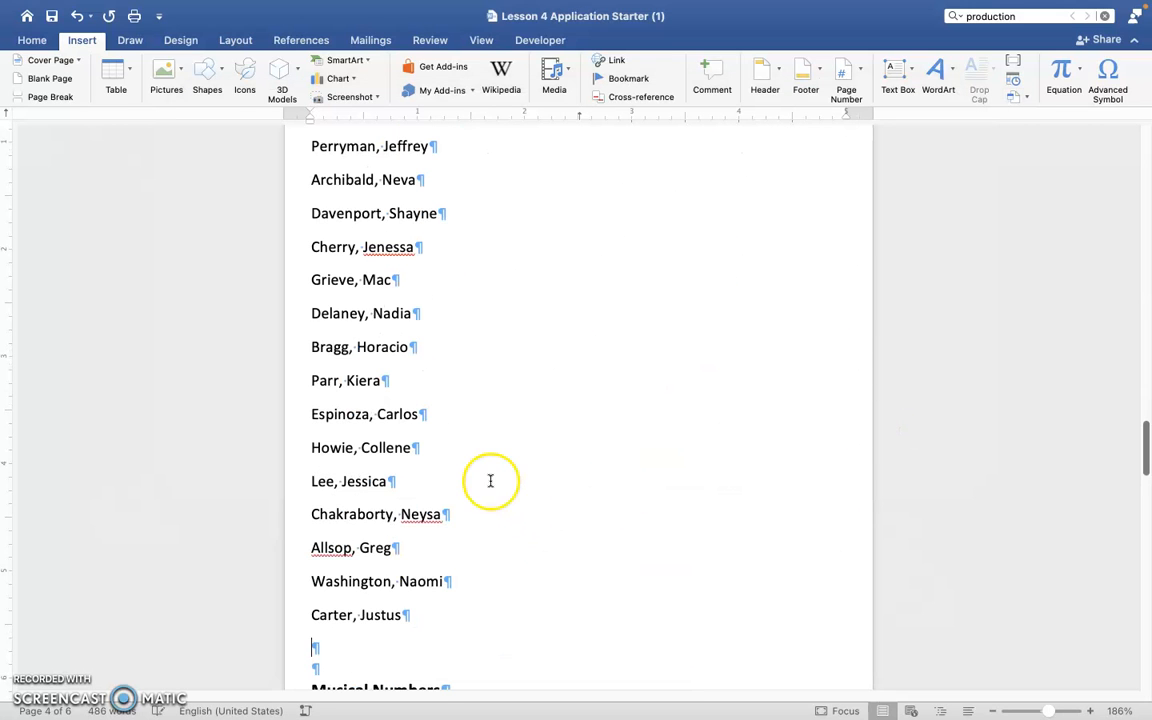
Set the paragraph spacing after to 0 pt for the whole document.
{"action": "scroll", "coordinate": [440, 514], "scroll_direction": "up", "scroll_amount": 10}
{"action": "key", "text": "super+a"}
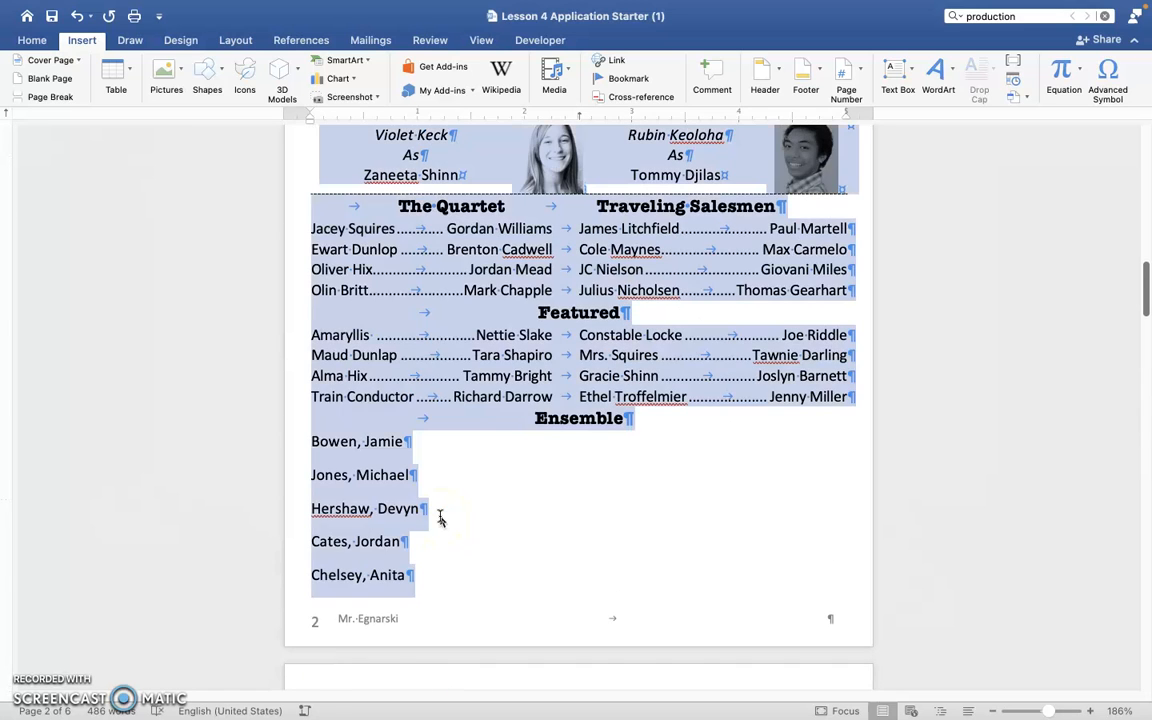
{"action": "key", "text": "BackSpace"}
{"action": "key", "text": "super+z"}
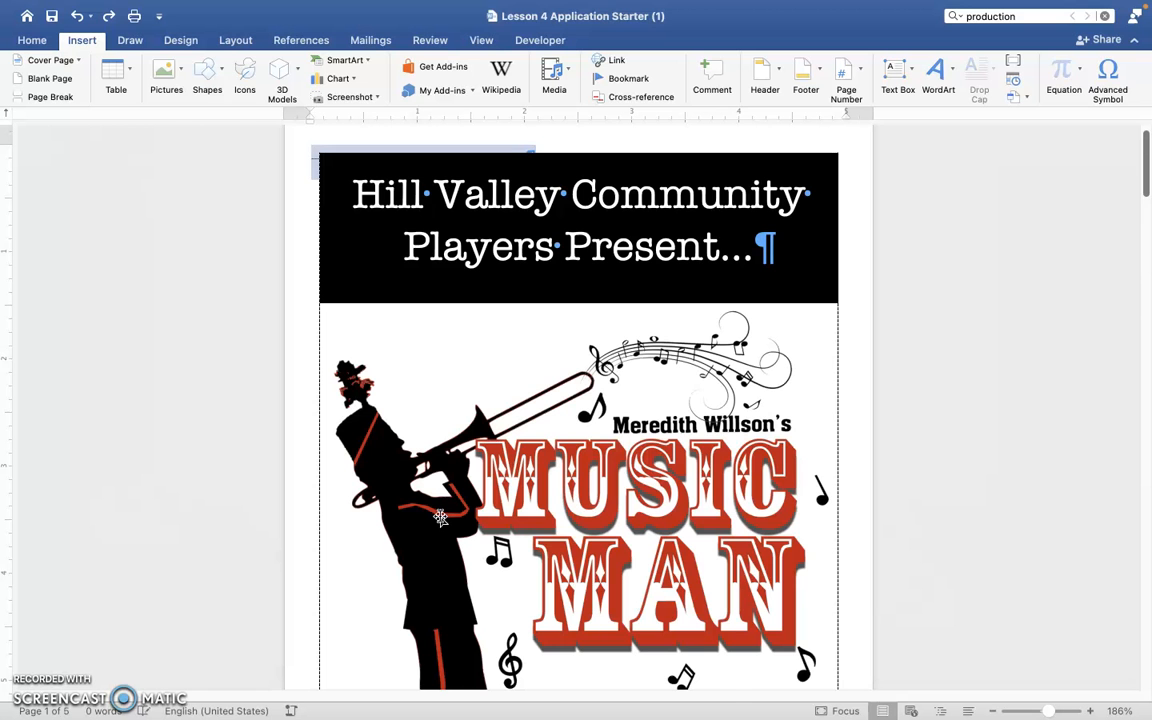
{"action": "scroll", "coordinate": [440, 515], "scroll_direction": "down", "scroll_amount": 20}
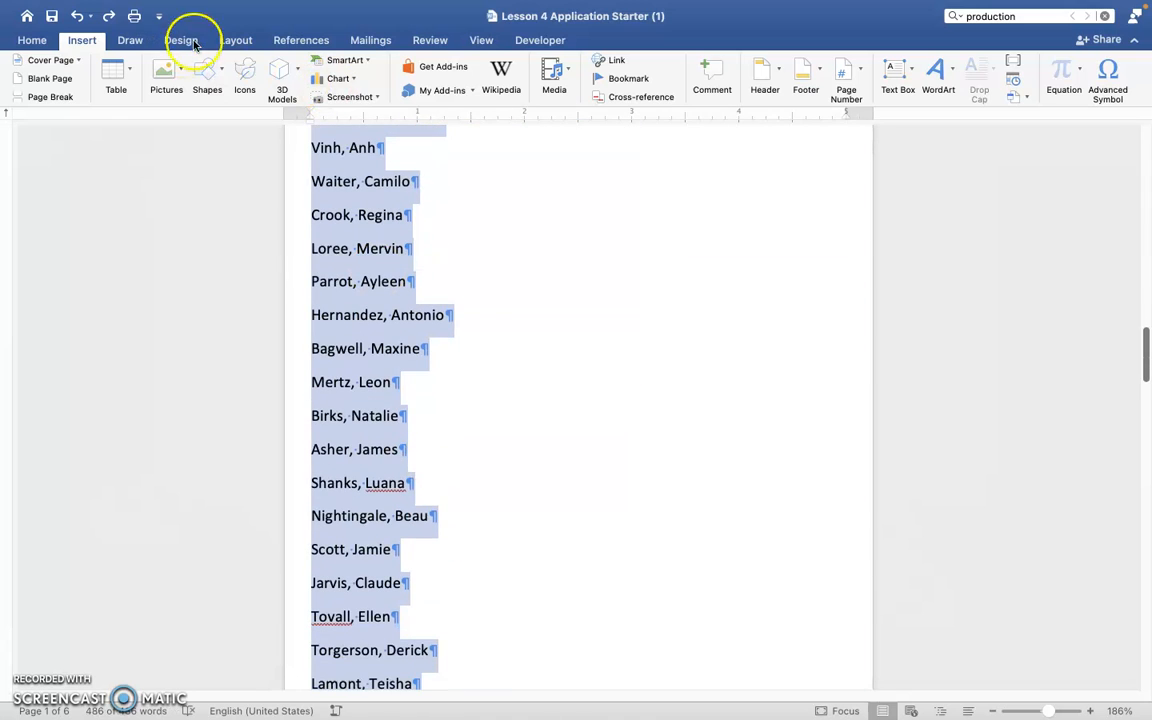
{"action": "left_click", "coordinate": [235, 40]}
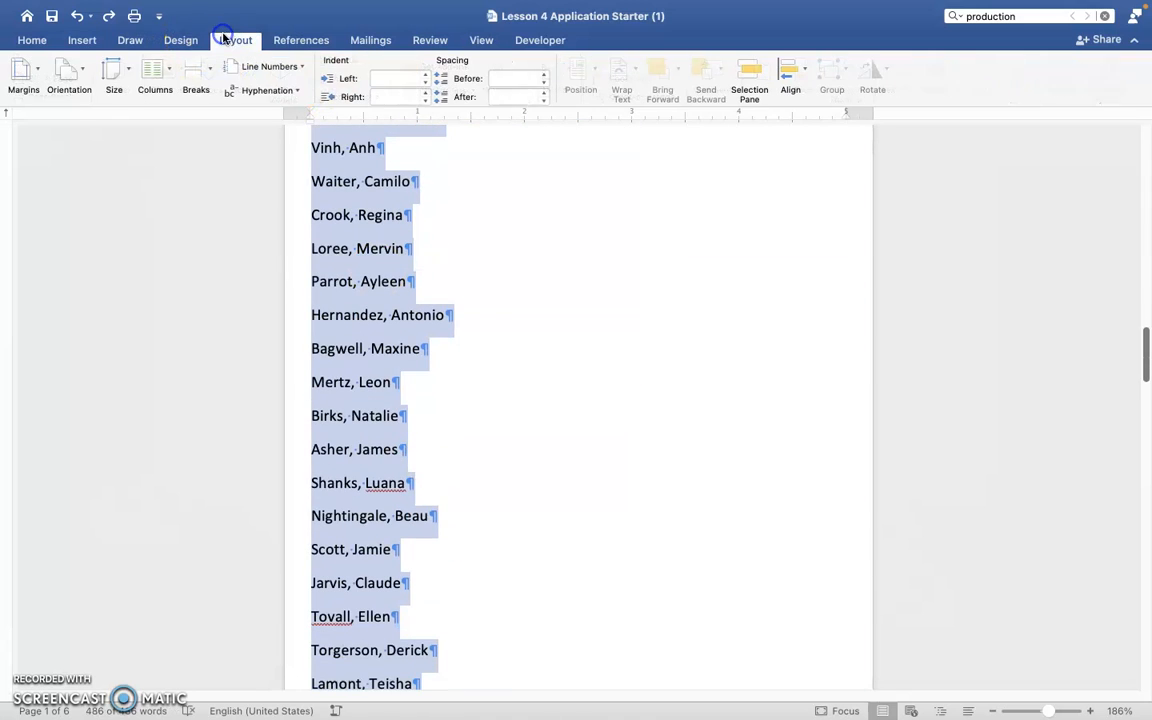
{"action": "left_click", "coordinate": [501, 96]}
{"action": "type", "text": "0"}
{"action": "key", "text": "Return"}
{"action": "left_click", "coordinate": [431, 362]}
Sort all the names under the Ensemble heading by Field 1 as text in ascending order, with no header row.
{"action": "scroll", "coordinate": [437, 362], "scroll_direction": "up", "scroll_amount": 10}
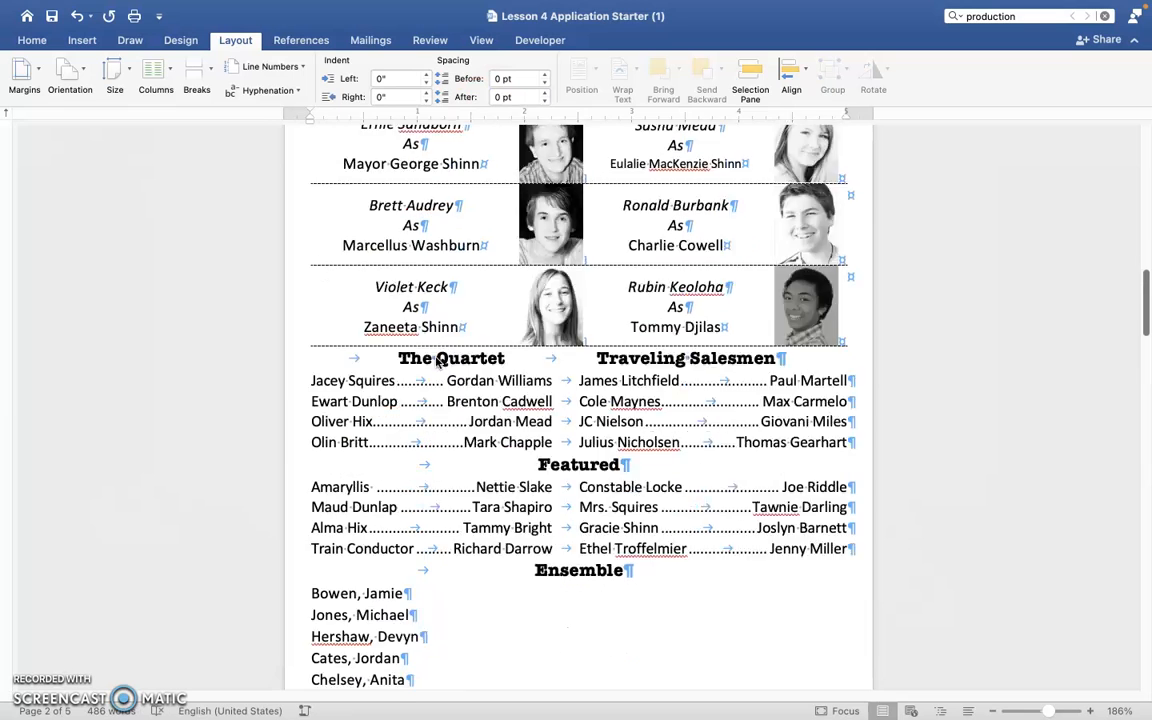
{"action": "scroll", "coordinate": [437, 362], "scroll_direction": "down", "scroll_amount": 10}
{"action": "left_click_drag", "start_coordinate": [305, 150], "coordinate": [509, 496]}
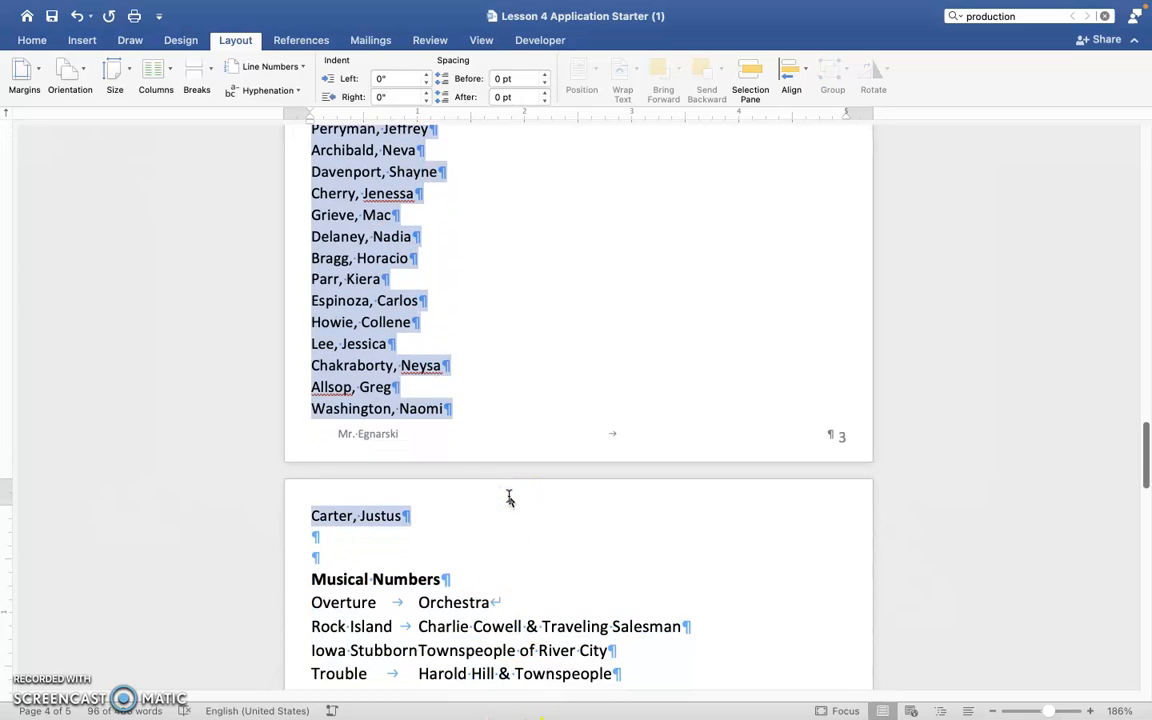
{"action": "scroll", "coordinate": [509, 478], "scroll_direction": "up", "scroll_amount": 10}
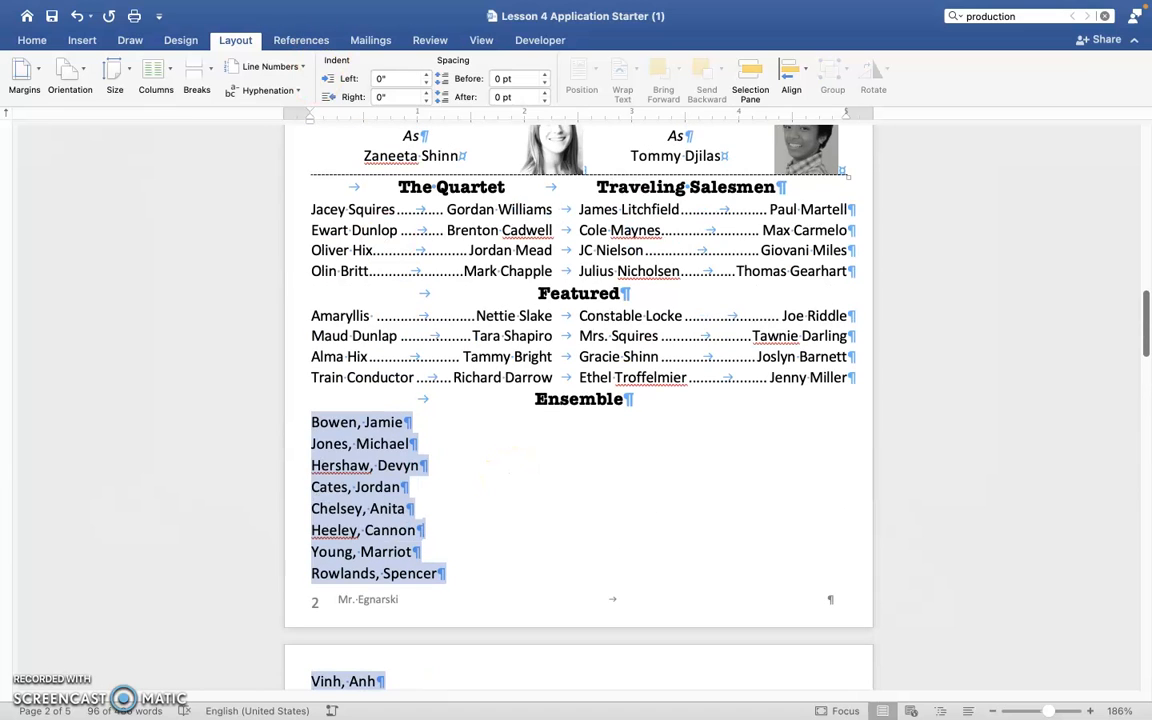
{"action": "mouse_move", "coordinate": [288, 6]}
{"action": "left_click", "coordinate": [342, 9]}
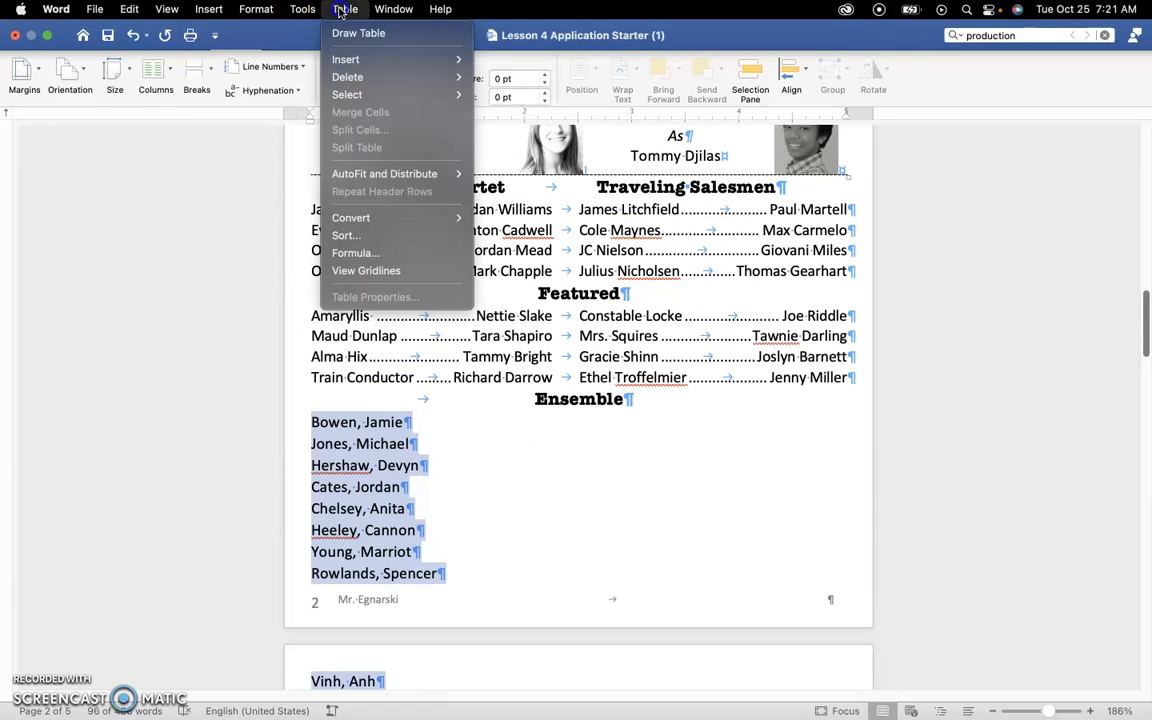
{"action": "left_click", "coordinate": [366, 240]}
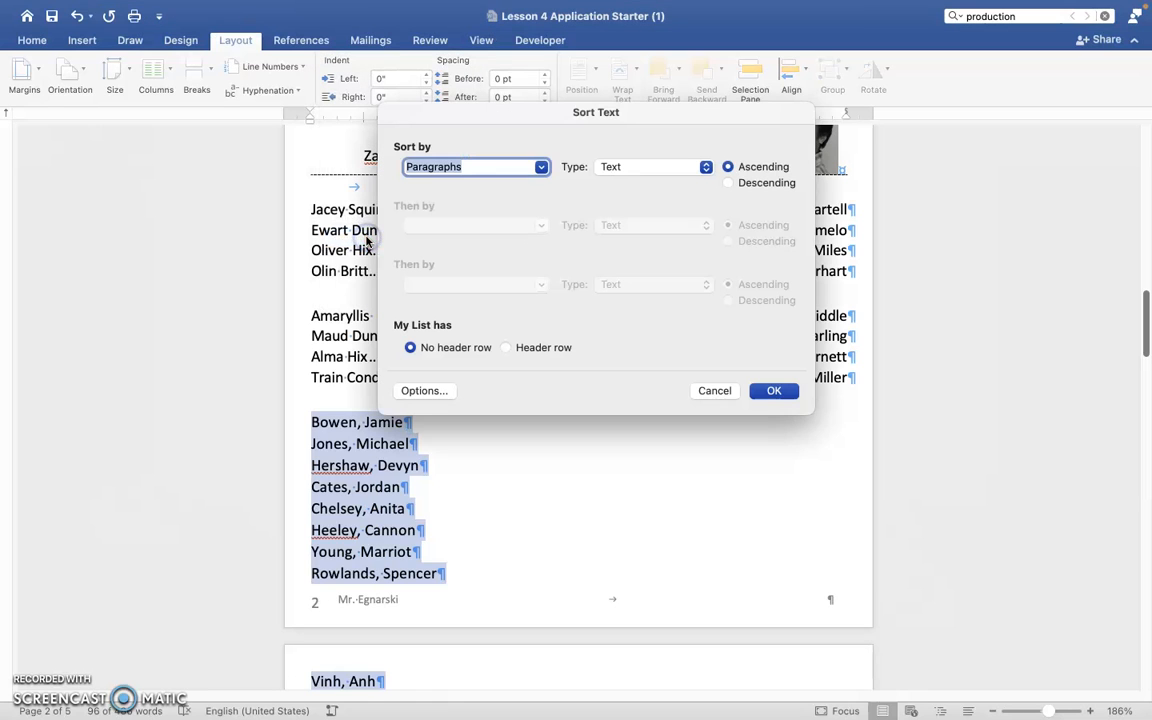
{"action": "left_click", "coordinate": [543, 164]}
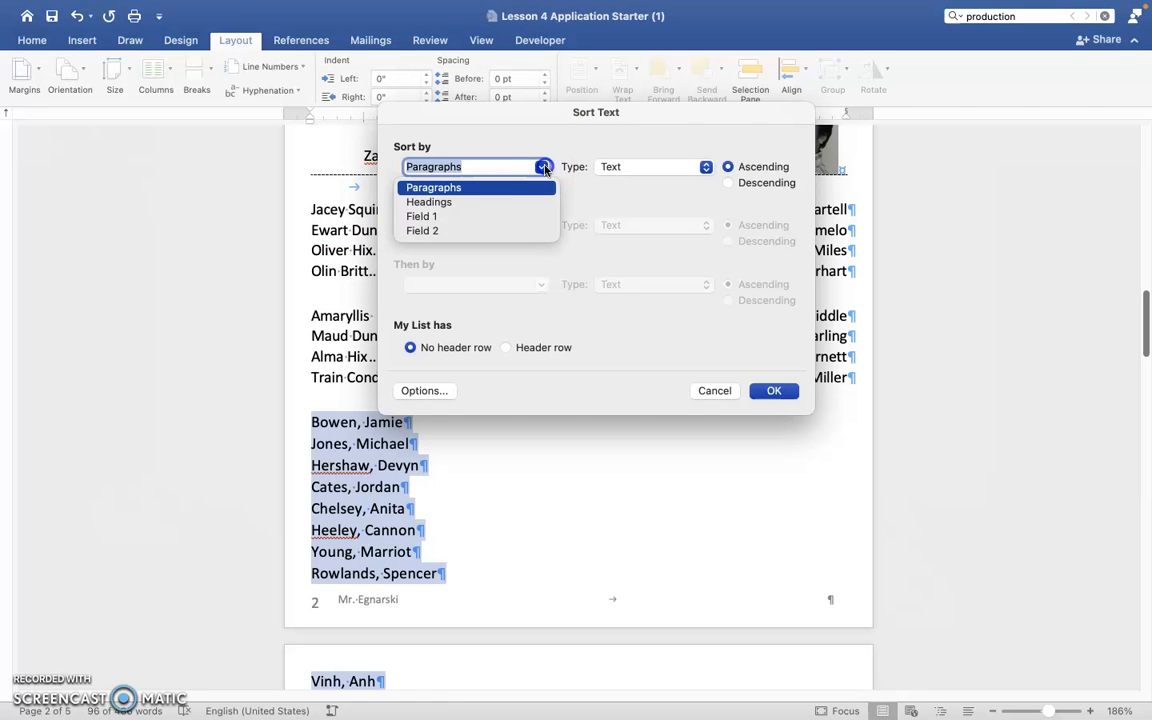
{"action": "left_click", "coordinate": [522, 217]}
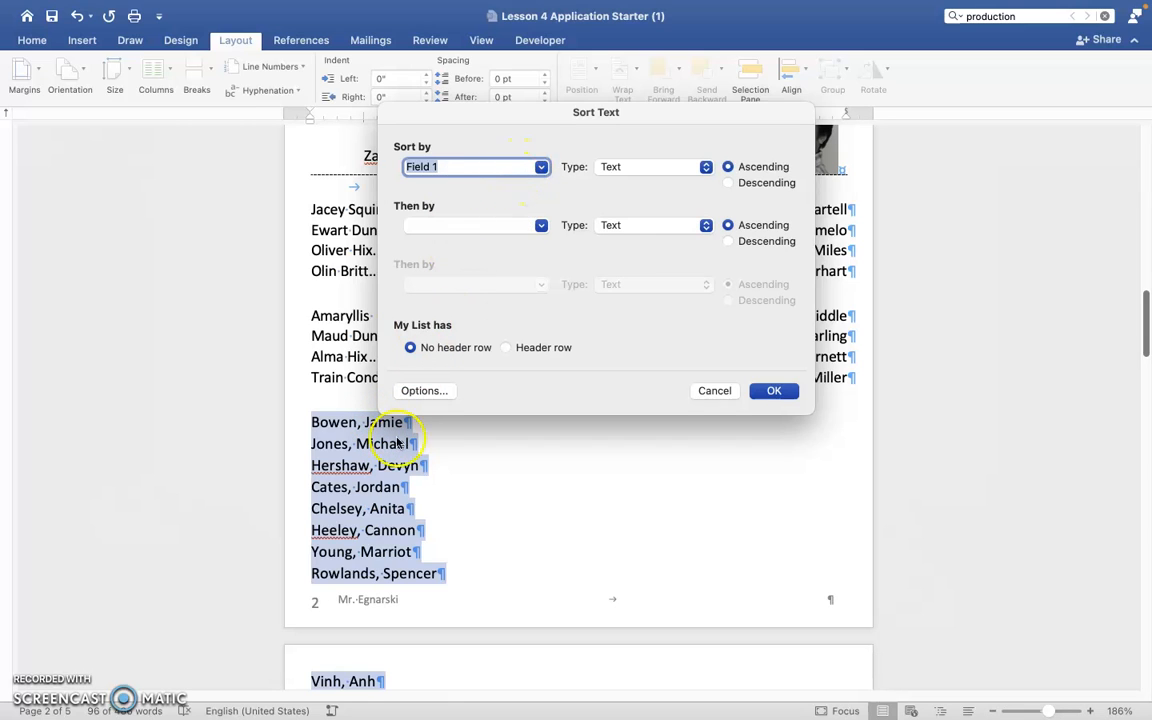
{"action": "left_click", "coordinate": [534, 167]}
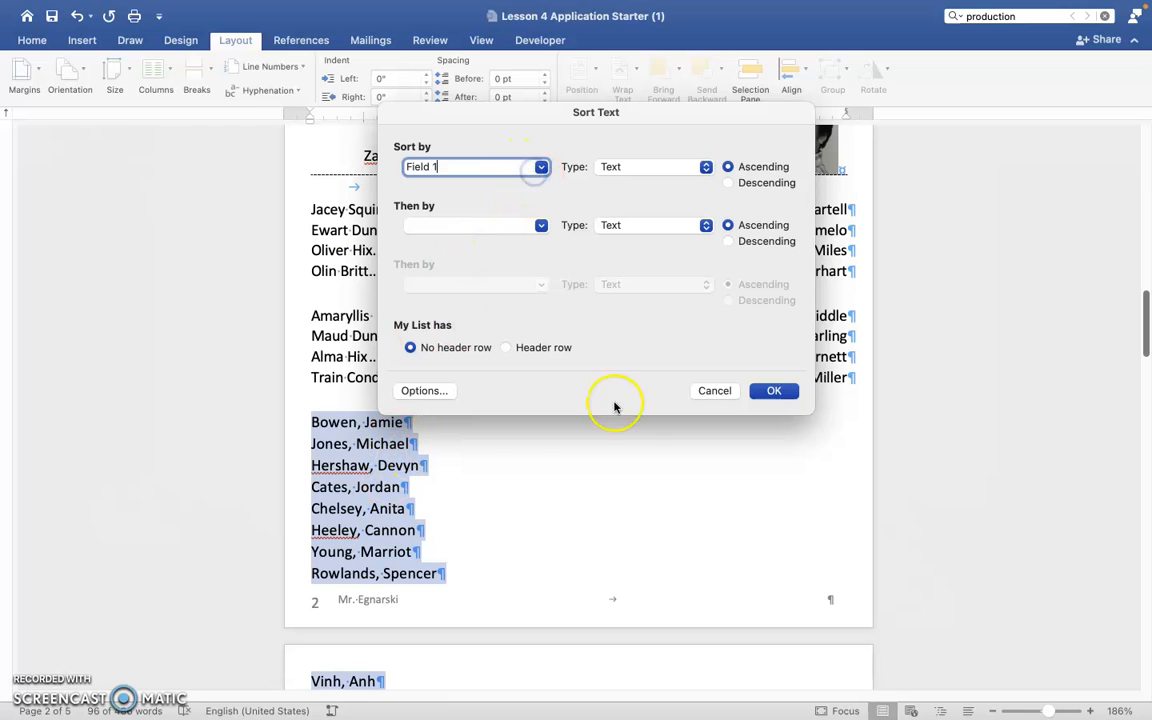
{"action": "left_click", "coordinate": [775, 390]}
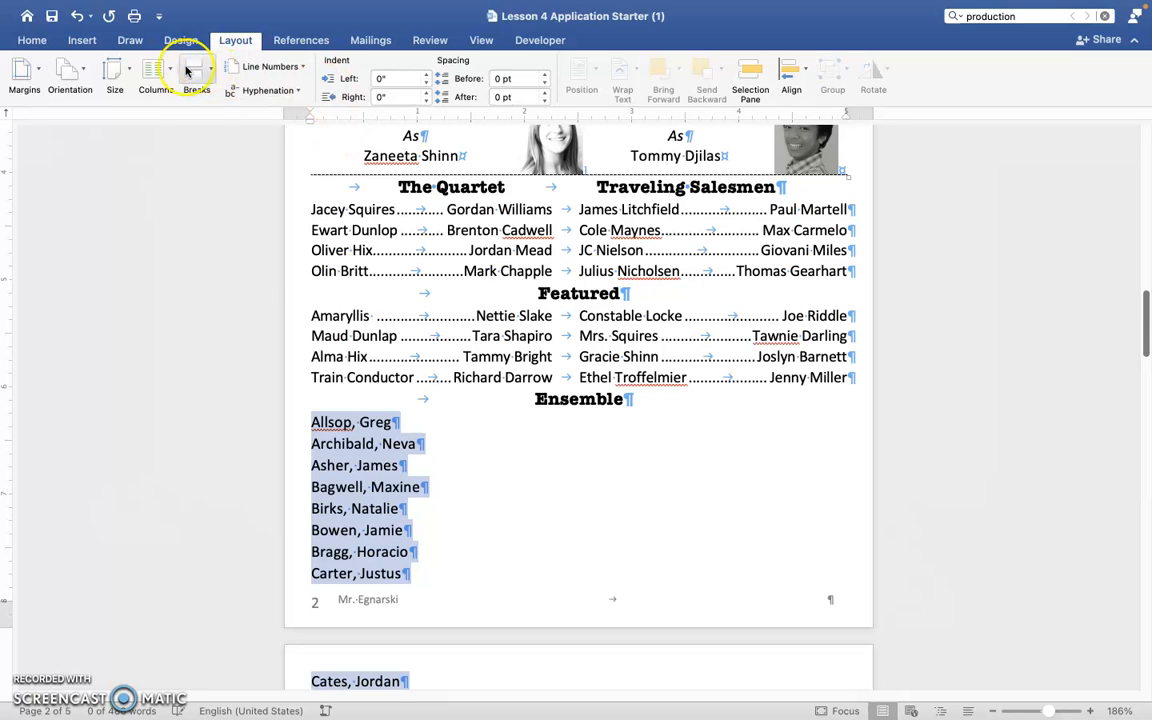
Arrange the selected ensemble names in four equal-width columns with 0.1" spacing.
{"action": "left_click", "coordinate": [153, 70]}
{"action": "left_click", "coordinate": [214, 275]}
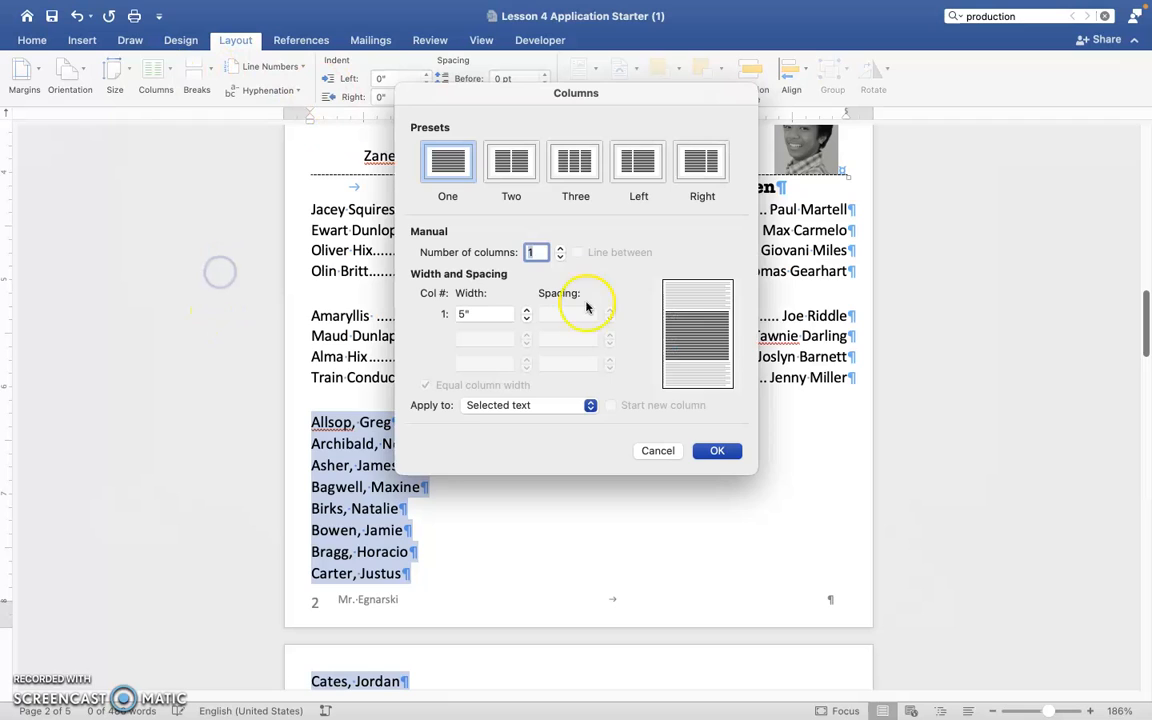
{"action": "left_click", "coordinate": [558, 252]}
{"action": "left_click", "coordinate": [558, 252]}
{"action": "left_click", "coordinate": [559, 251]}
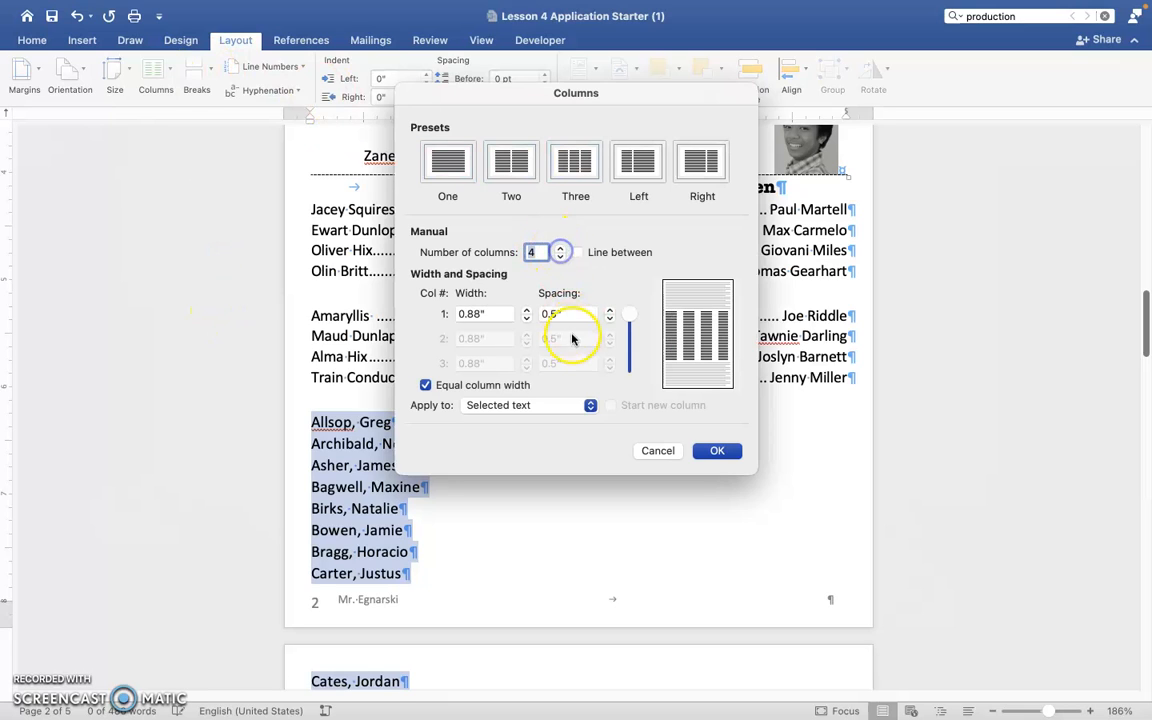
{"action": "left_click", "coordinate": [574, 314]}
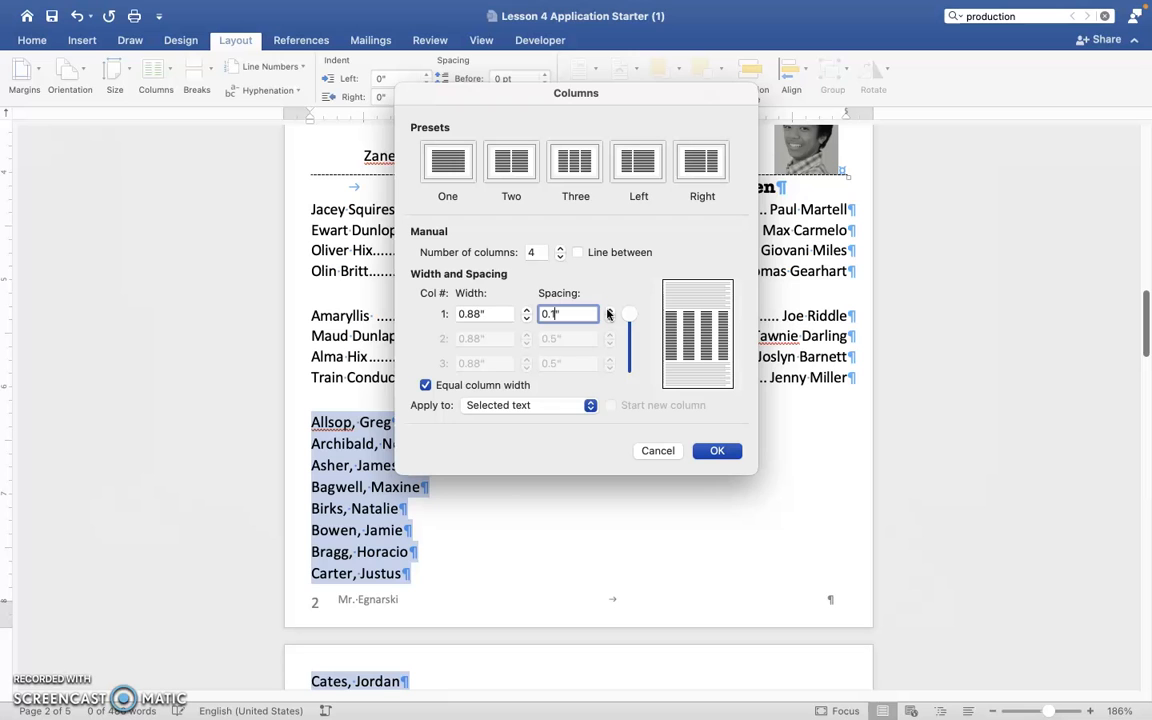
{"action": "left_click", "coordinate": [702, 451]}
Examine how the four-column ensemble list is laid out across the pages and around the neighbouring cast and musical numbers sections.
{"action": "scroll", "coordinate": [683, 514], "scroll_direction": "down", "scroll_amount": 5}
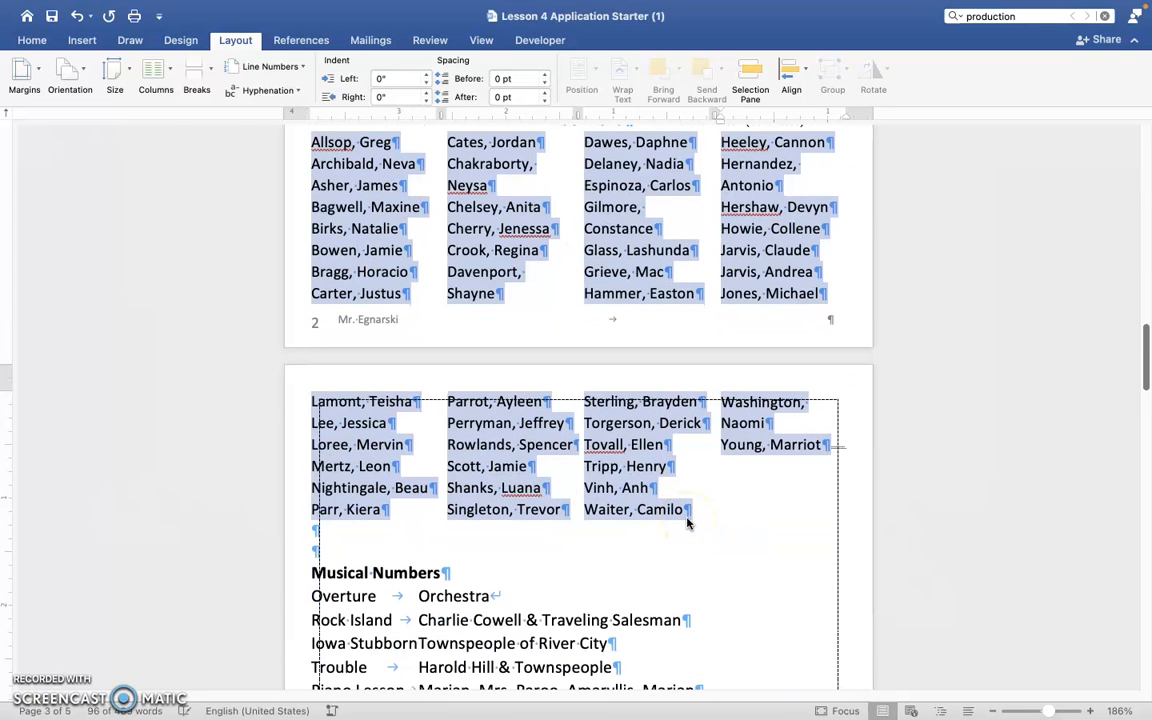
{"action": "scroll", "coordinate": [700, 510], "scroll_direction": "up", "scroll_amount": 1}
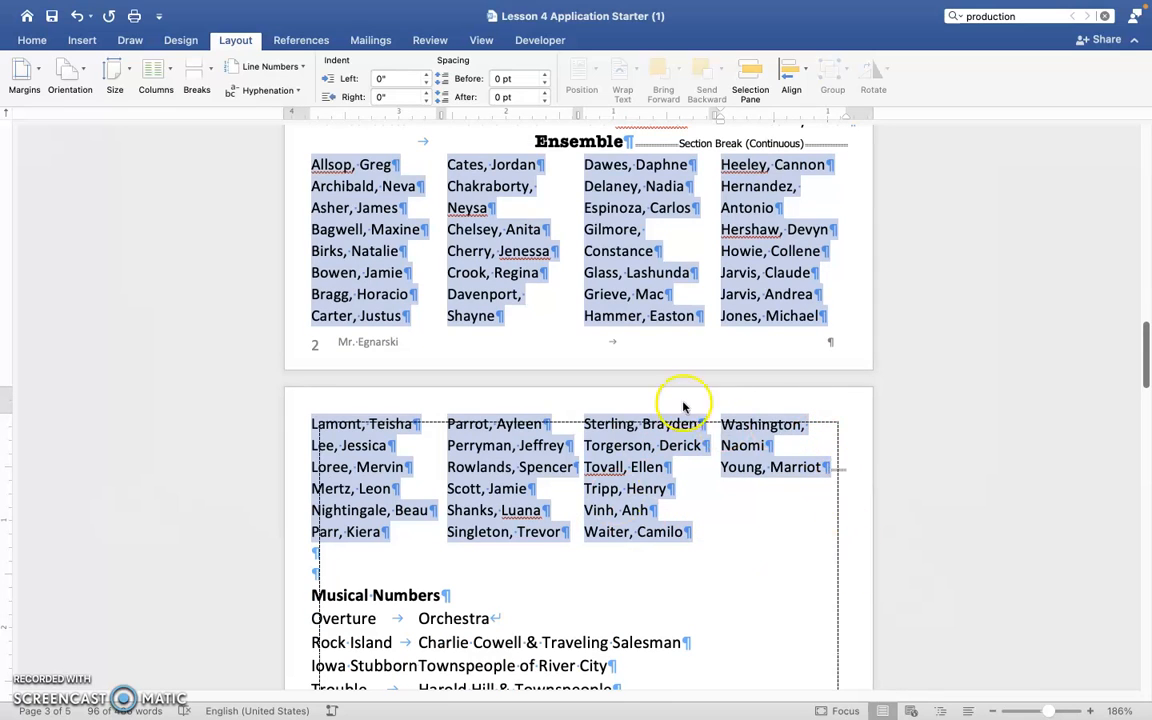
{"action": "scroll", "coordinate": [773, 488], "scroll_direction": "up", "scroll_amount": 15}
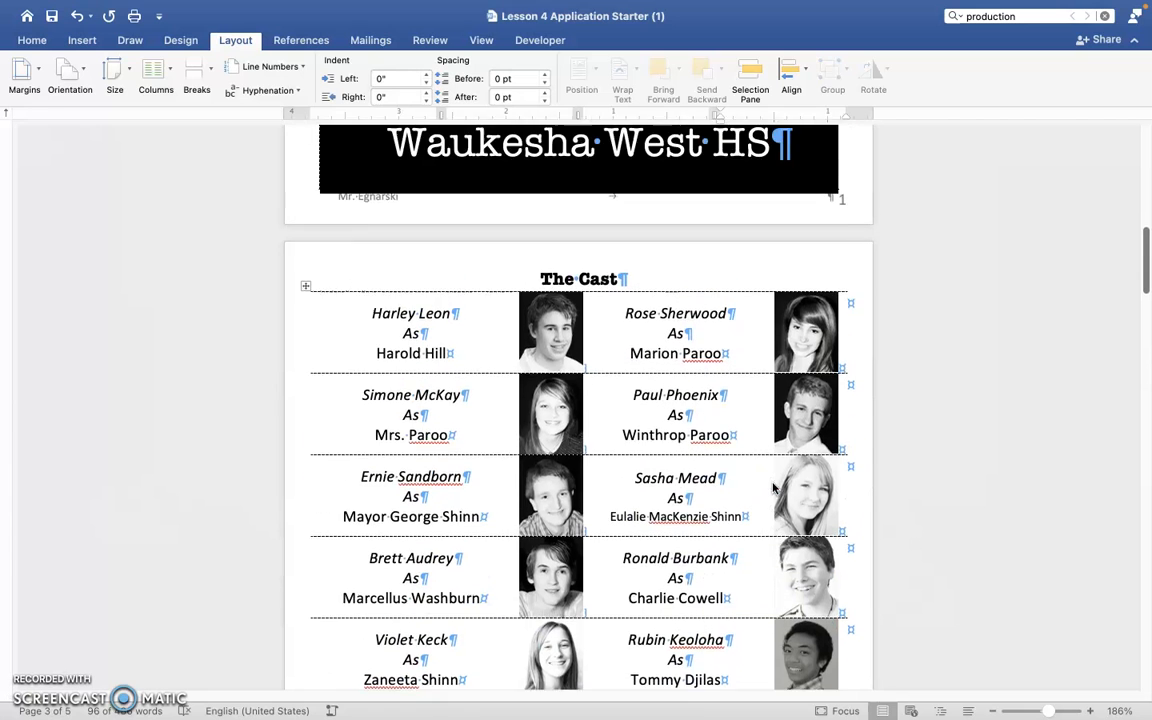
{"action": "scroll", "coordinate": [773, 488], "scroll_direction": "up", "scroll_amount": 3}
{"action": "scroll", "coordinate": [773, 488], "scroll_direction": "down", "scroll_amount": 20}
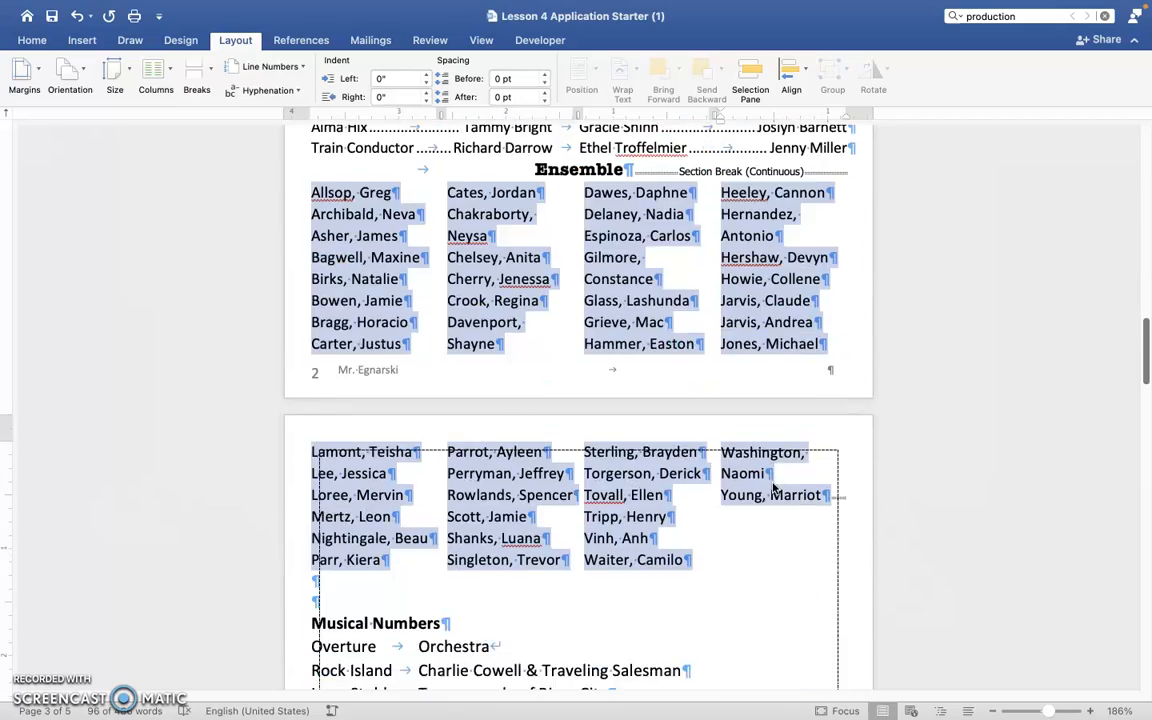
{"action": "scroll", "coordinate": [773, 488], "scroll_direction": "down", "scroll_amount": 15}
{"action": "scroll", "coordinate": [773, 488], "scroll_direction": "up", "scroll_amount": 10}
{"action": "scroll", "coordinate": [773, 488], "scroll_direction": "up", "scroll_amount": 15}
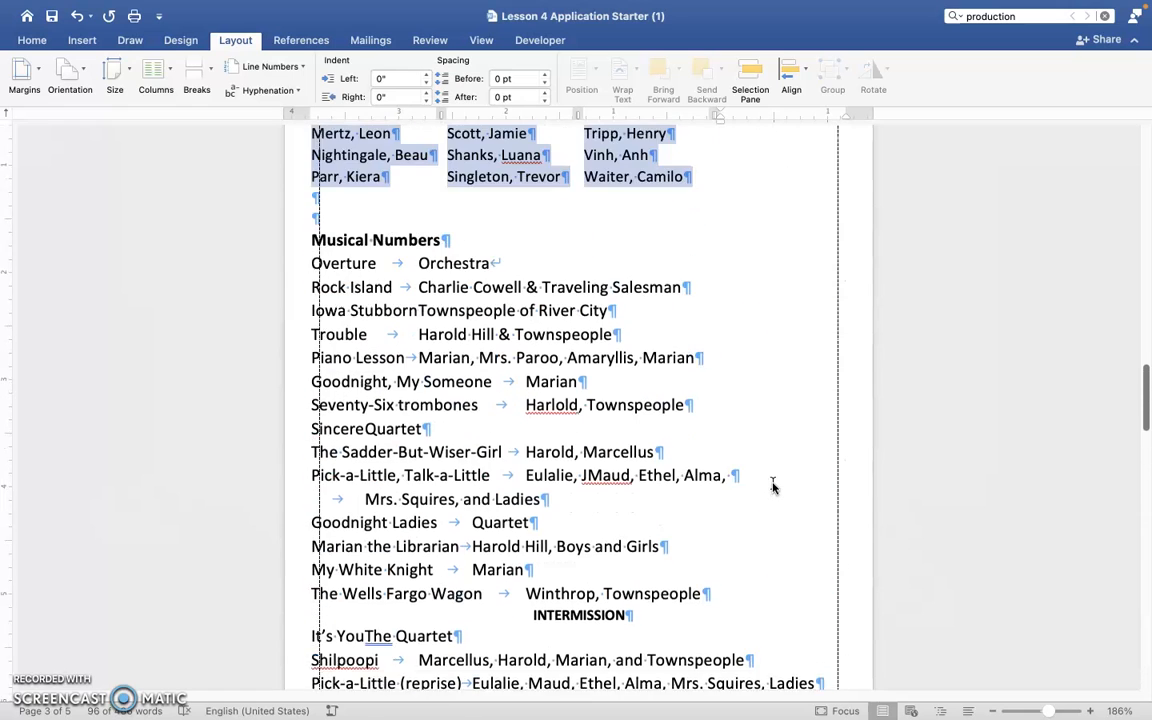
{"action": "scroll", "coordinate": [773, 488], "scroll_direction": "up", "scroll_amount": 1}
{"action": "scroll", "coordinate": [773, 488], "scroll_direction": "up", "scroll_amount": 3}
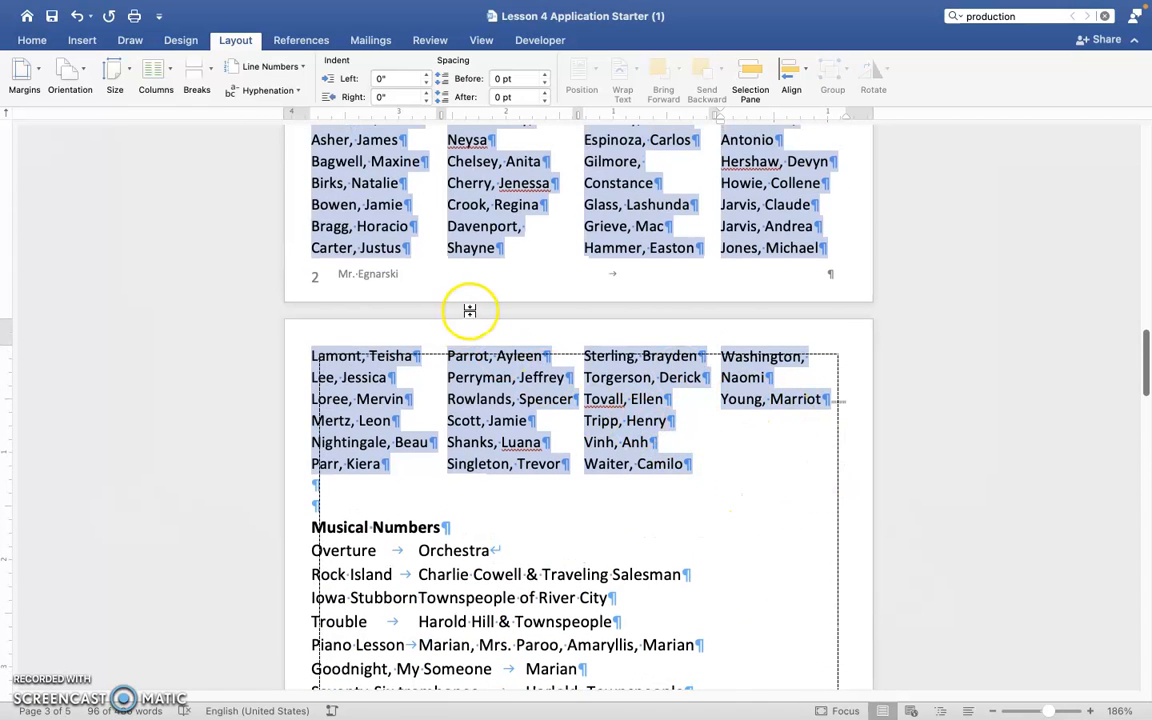
Reduce the font size of the selected ensemble names to 11 points.
{"action": "scroll", "coordinate": [565, 444], "scroll_direction": "up", "scroll_amount": 5}
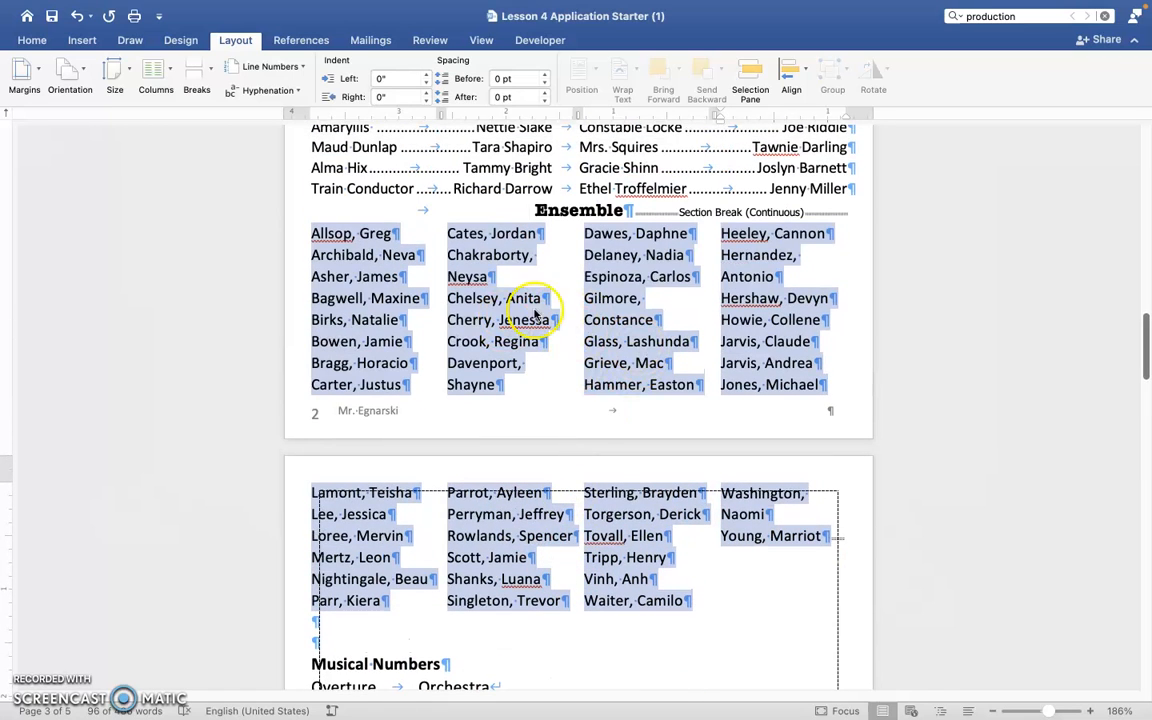
{"action": "left_click", "coordinate": [33, 40]}
{"action": "left_click", "coordinate": [261, 66]}
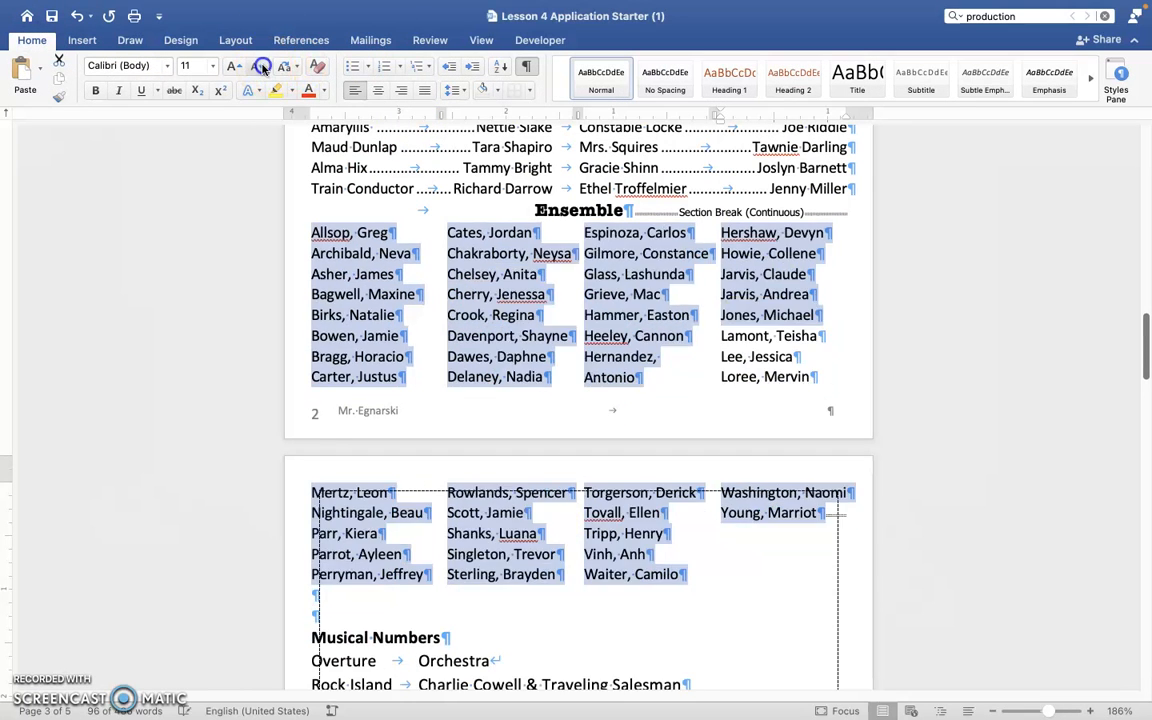
Reduce the font size of the selected ensemble names to 7.5 points and check how they fit on the page.
{"action": "left_click", "coordinate": [261, 66]}
{"action": "left_click", "coordinate": [261, 66]}
{"action": "left_click", "coordinate": [261, 66]}
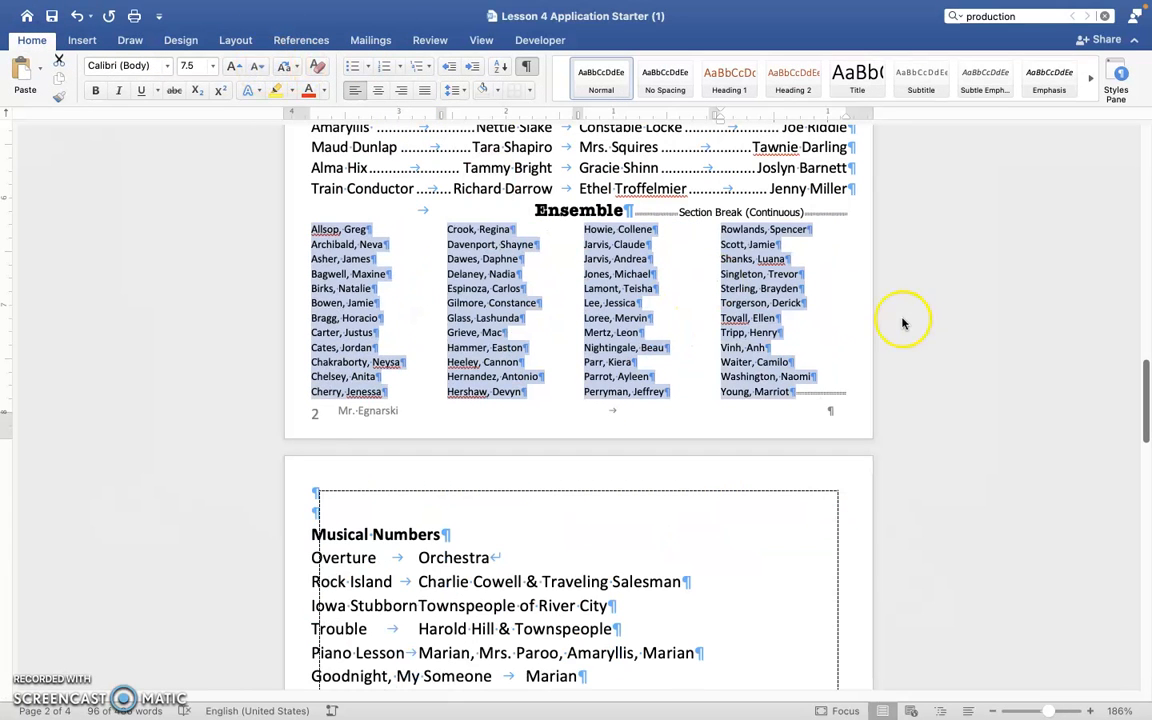
{"action": "left_click", "coordinate": [836, 350]}
{"action": "scroll", "coordinate": [815, 345], "scroll_direction": "up", "scroll_amount": 5}
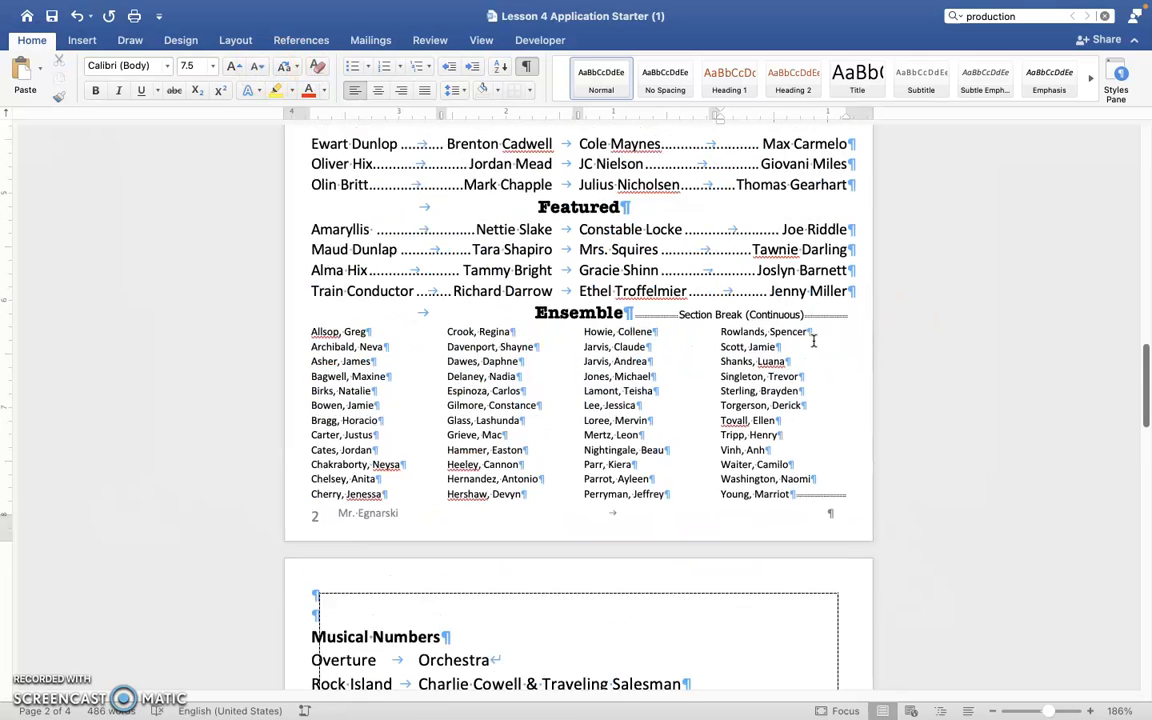
{"action": "scroll", "coordinate": [814, 341], "scroll_direction": "up", "scroll_amount": 2}
{"action": "scroll", "coordinate": [813, 340], "scroll_direction": "down", "scroll_amount": 11}
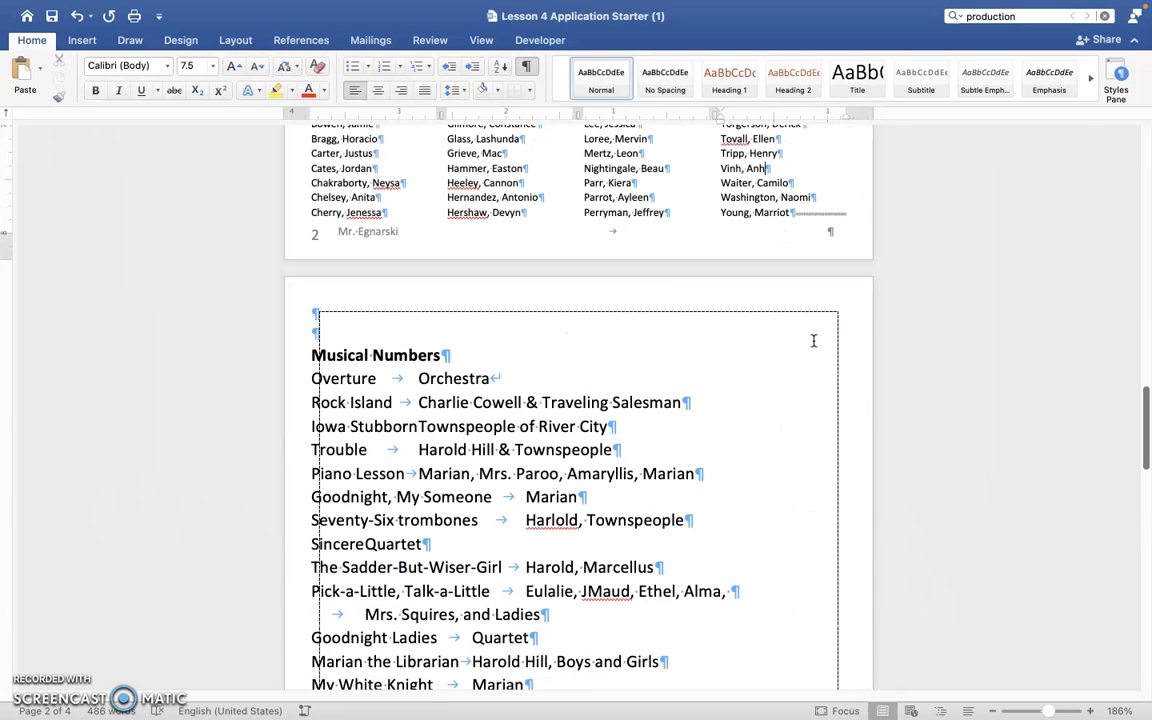
Delete the two blank paragraphs above the Musical Numbers heading so it starts the page.
{"action": "left_click", "coordinate": [437, 337]}
{"action": "key", "text": "BackSpace"}
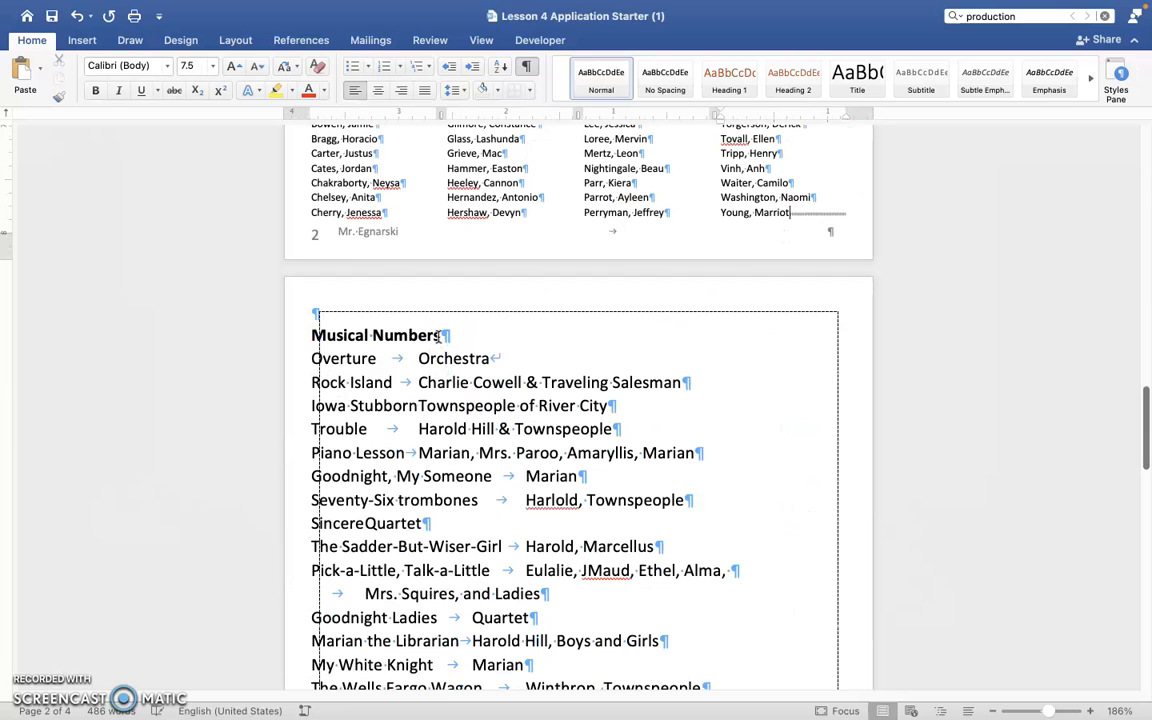
{"action": "left_click", "coordinate": [376, 316]}
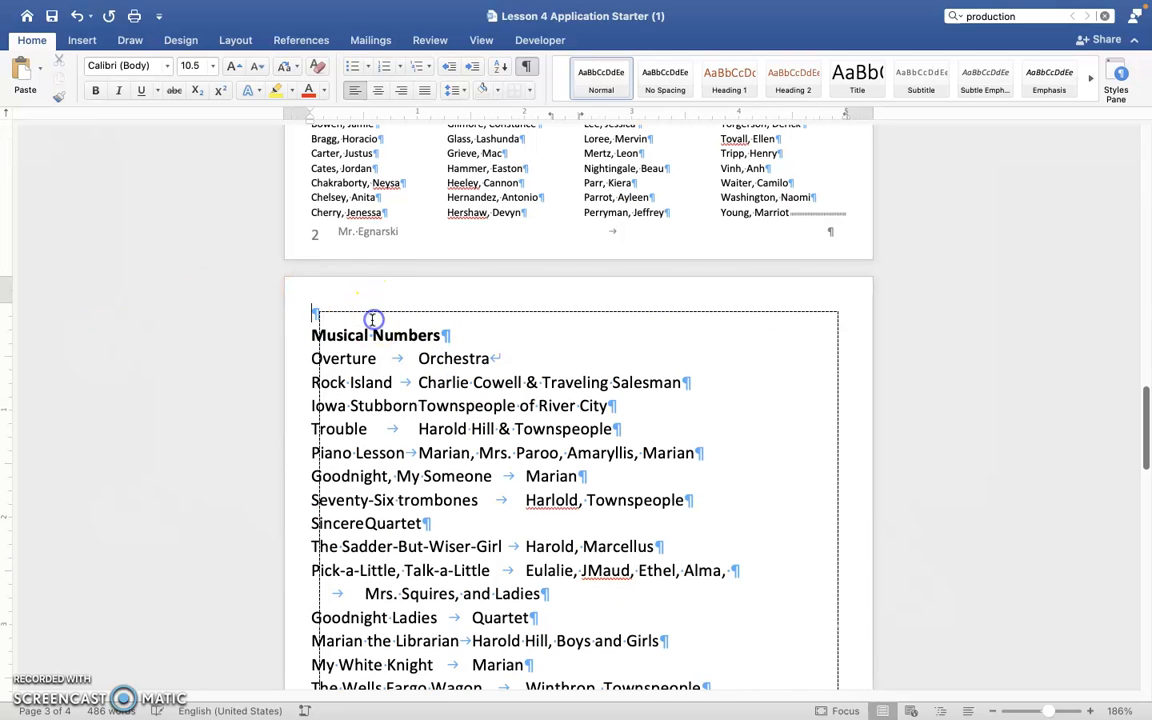
{"action": "key", "text": "Delete"}
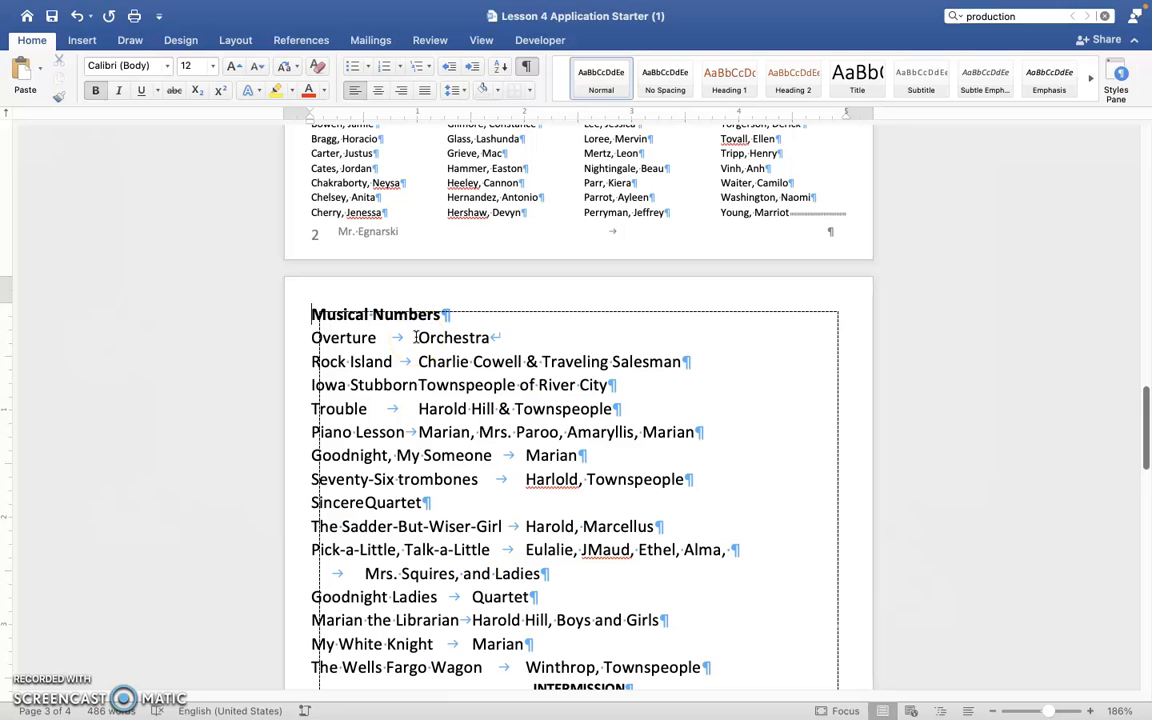
Shade the background of The Cast heading with the dark orange-red theme color.
{"action": "scroll", "coordinate": [429, 268], "scroll_direction": "up", "scroll_amount": 10}
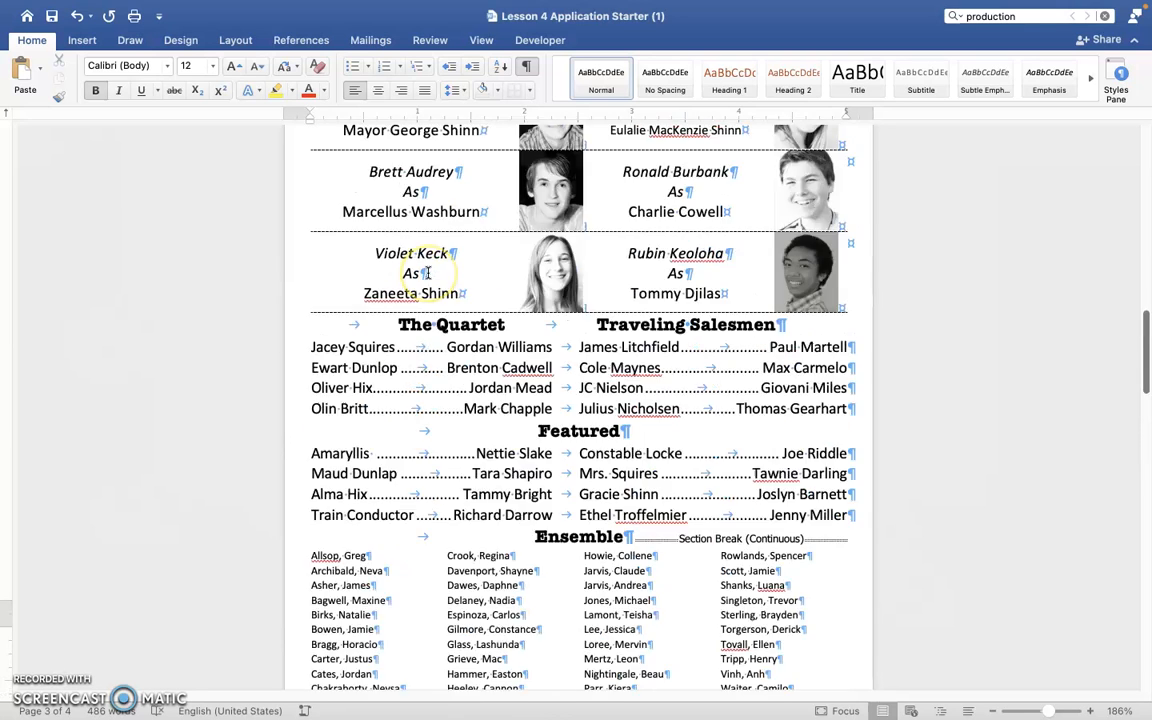
{"action": "left_click_drag", "start_coordinate": [531, 314], "coordinate": [628, 313]}
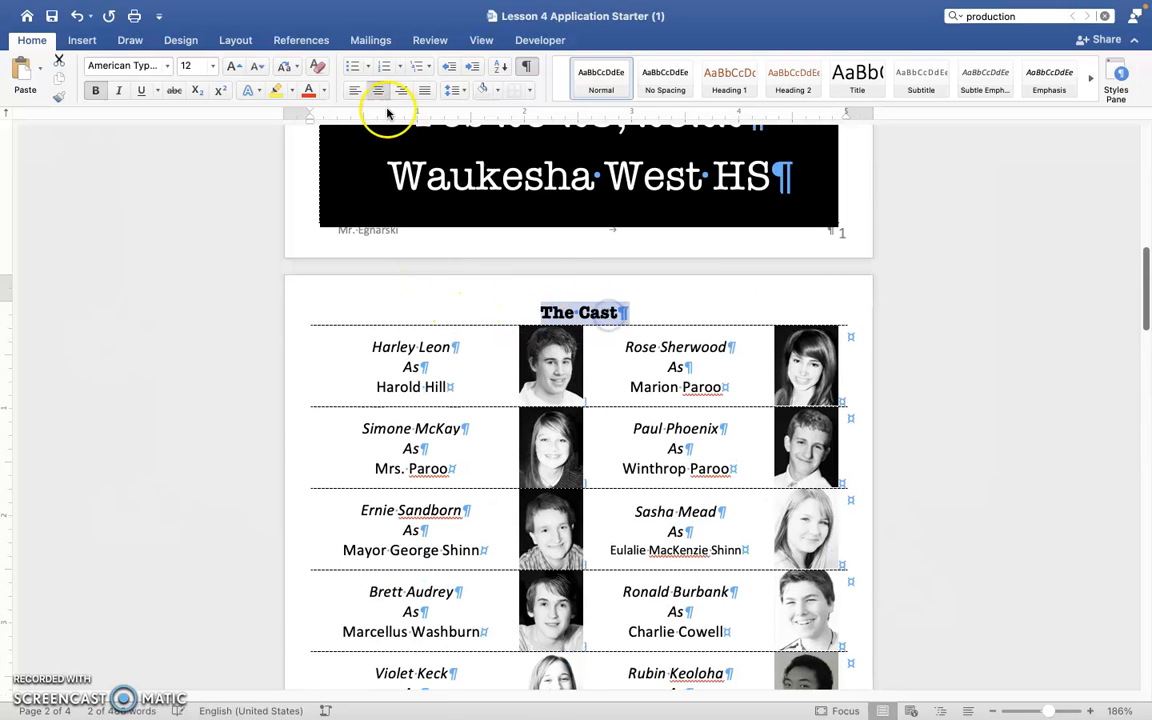
{"action": "left_click", "coordinate": [499, 91]}
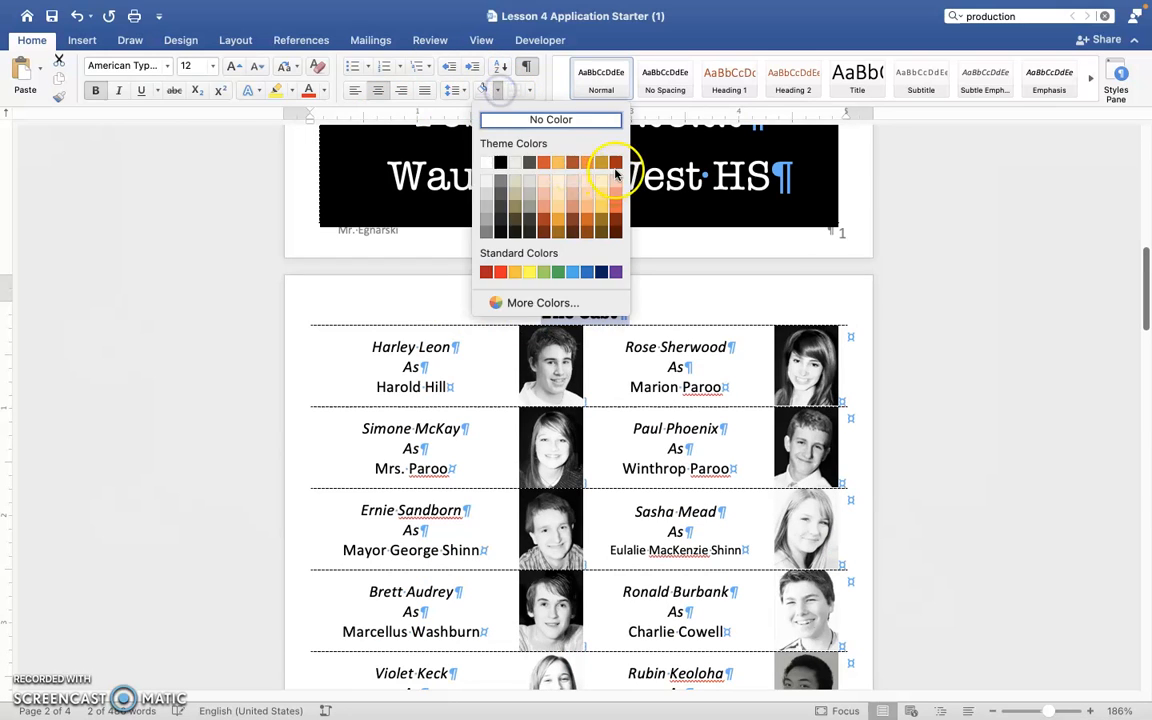
{"action": "left_click", "coordinate": [555, 156]}
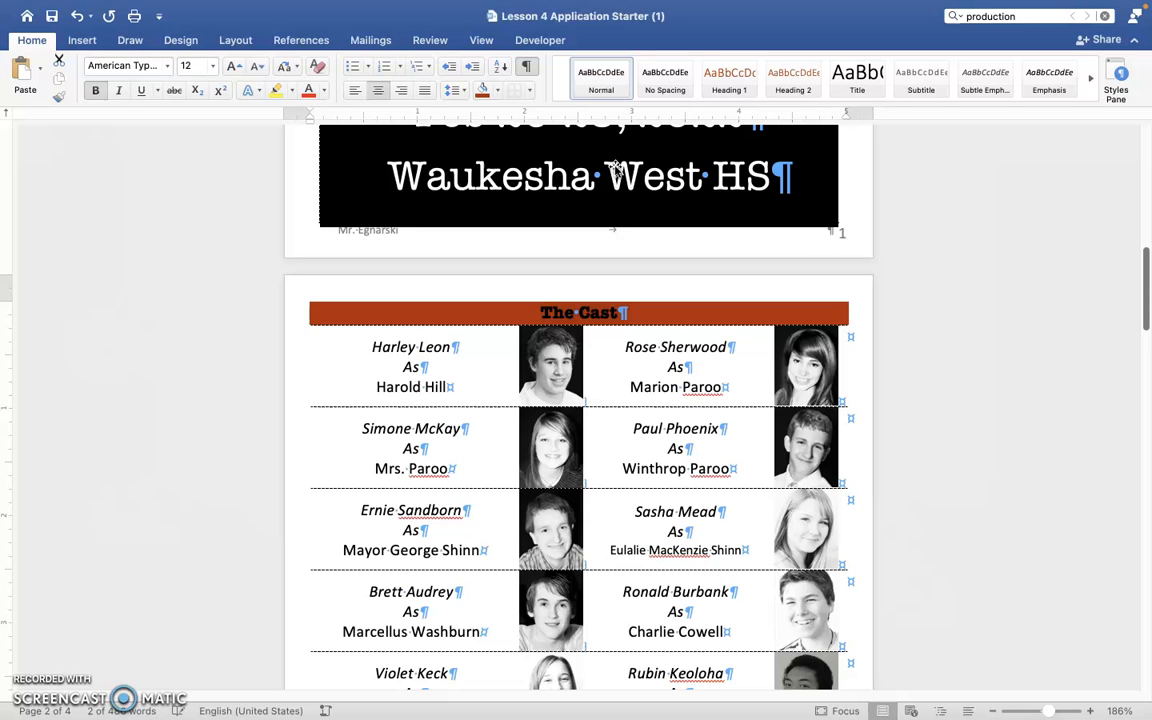
Copy the formatting of The Cast heading and apply it to the Musical Numbers heading.
{"action": "left_click", "coordinate": [55, 105]}
{"action": "scroll", "coordinate": [552, 390], "scroll_direction": "down", "scroll_amount": 10}
{"action": "scroll", "coordinate": [554, 392], "scroll_direction": "down", "scroll_amount": 1}
{"action": "scroll", "coordinate": [554, 392], "scroll_direction": "up", "scroll_amount": 2}
{"action": "scroll", "coordinate": [554, 392], "scroll_direction": "down", "scroll_amount": 5}
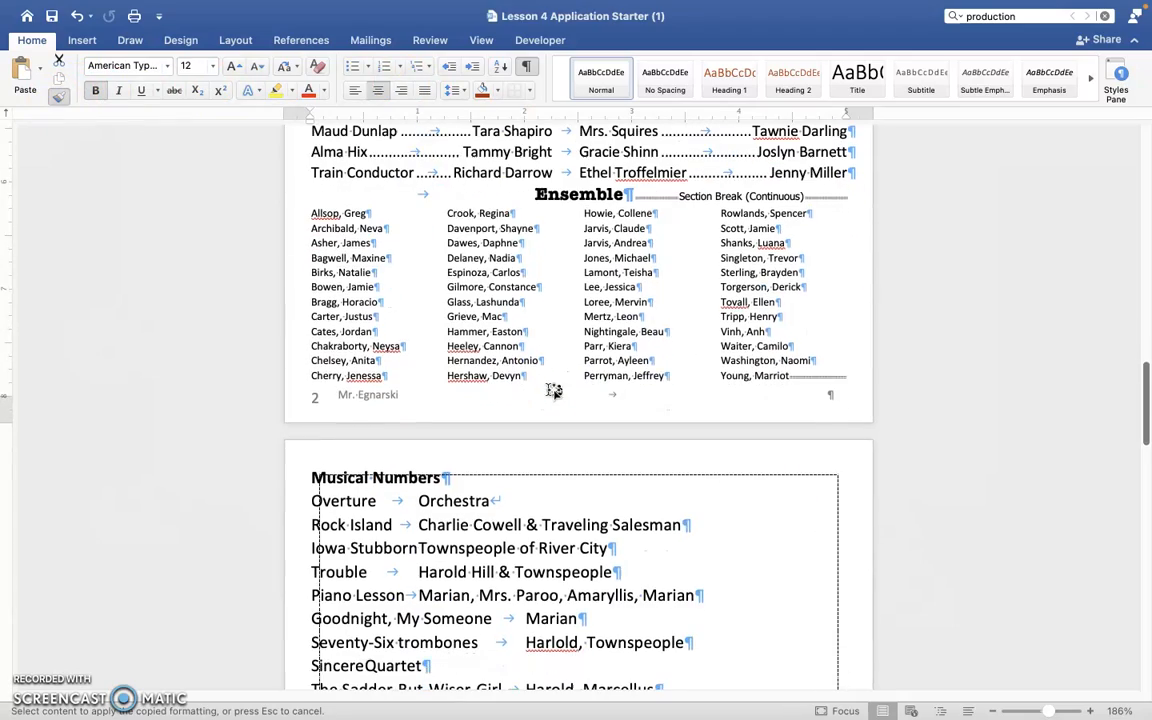
{"action": "left_click", "coordinate": [291, 479]}
{"action": "scroll", "coordinate": [291, 482], "scroll_direction": "down", "scroll_amount": 8}
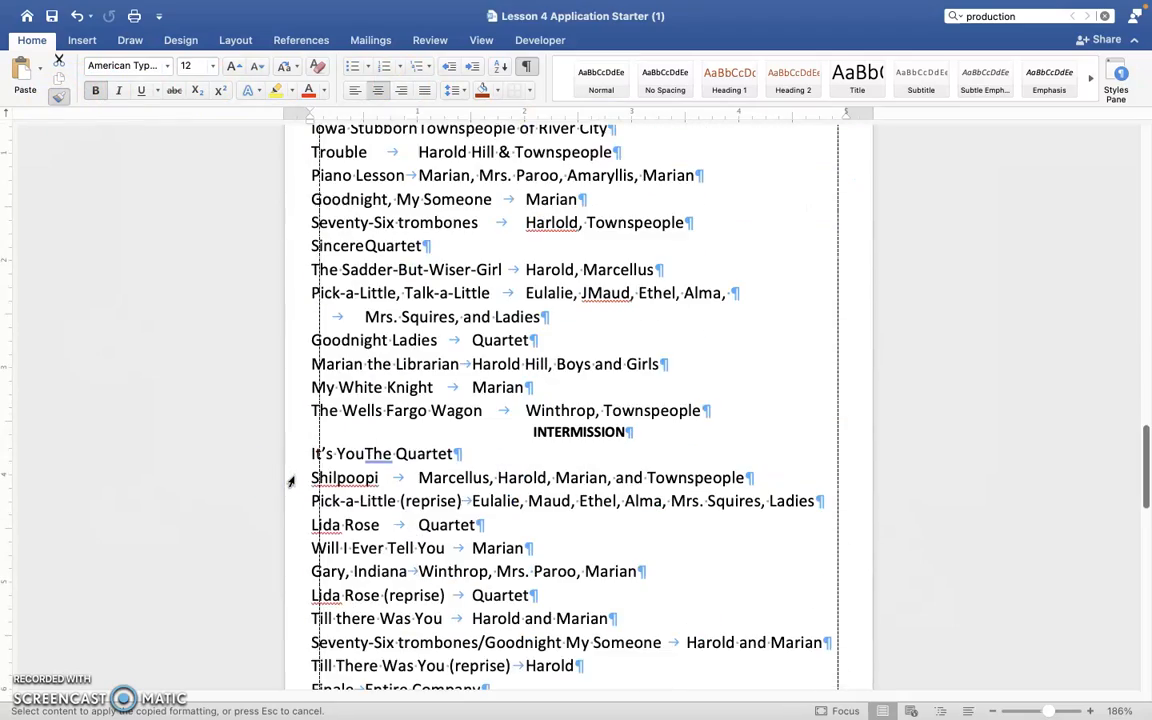
{"action": "scroll", "coordinate": [296, 444], "scroll_direction": "up", "scroll_amount": 4}
{"action": "scroll", "coordinate": [297, 443], "scroll_direction": "down", "scroll_amount": 5}
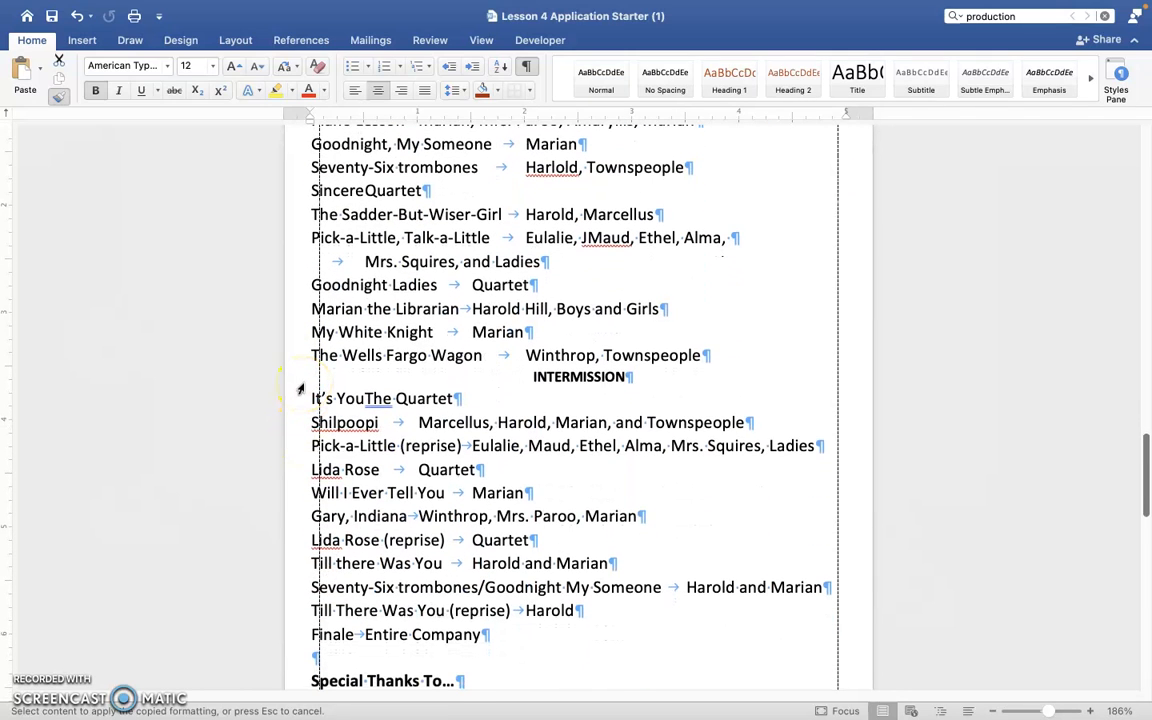
{"action": "scroll", "coordinate": [300, 388], "scroll_direction": "down", "scroll_amount": 9}
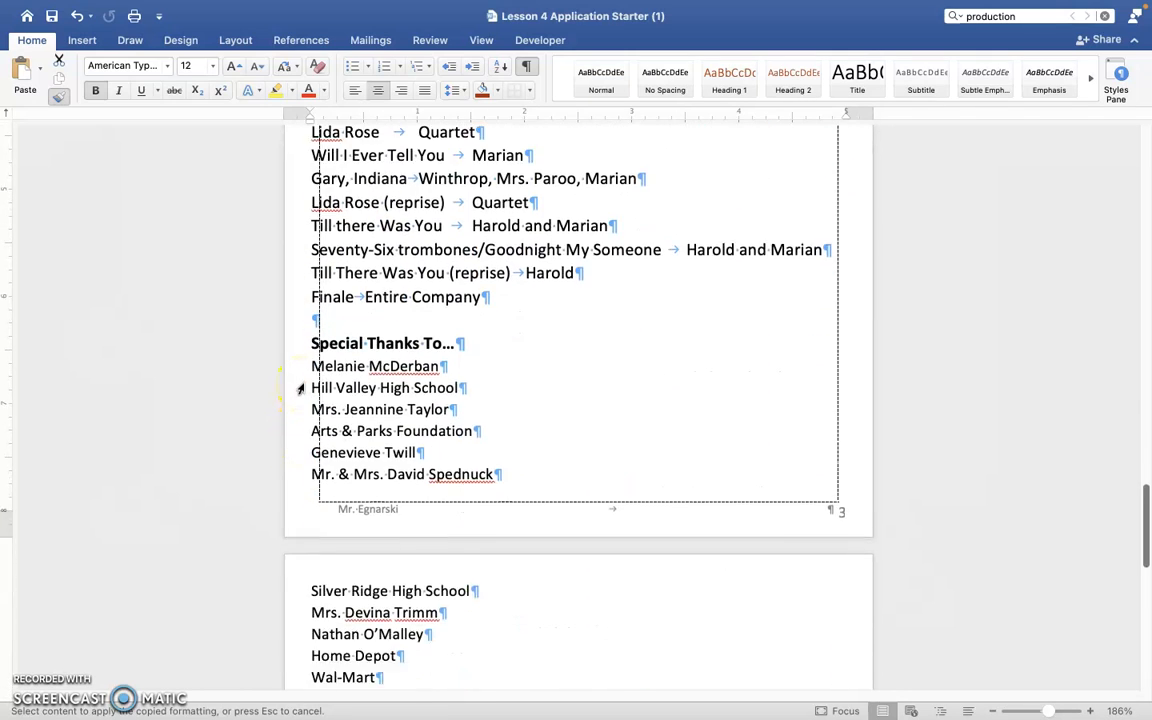
{"action": "left_click", "coordinate": [290, 386]}
{"action": "key", "text": "super+z"}
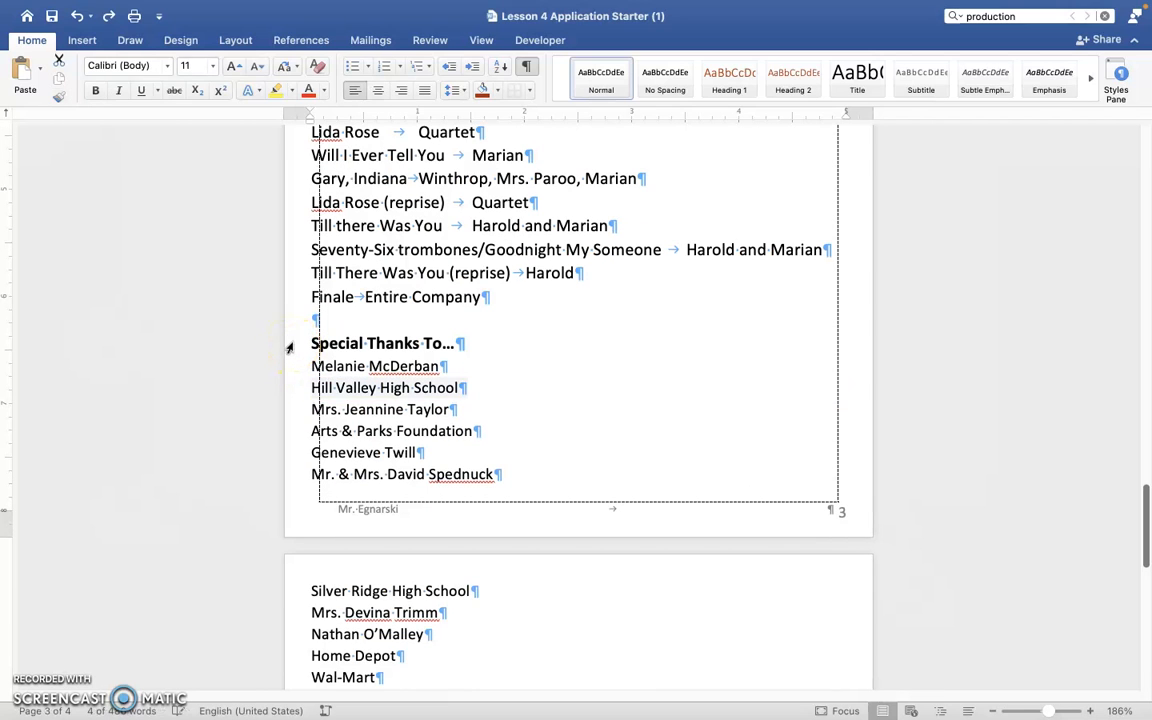
Copy the formatting of the Musical Numbers heading and apply it to the Special Thanks To... heading.
{"action": "left_click", "coordinate": [289, 344]}
{"action": "scroll", "coordinate": [289, 344], "scroll_direction": "up", "scroll_amount": 15}
{"action": "left_click", "coordinate": [391, 227]}
{"action": "left_click", "coordinate": [62, 97]}
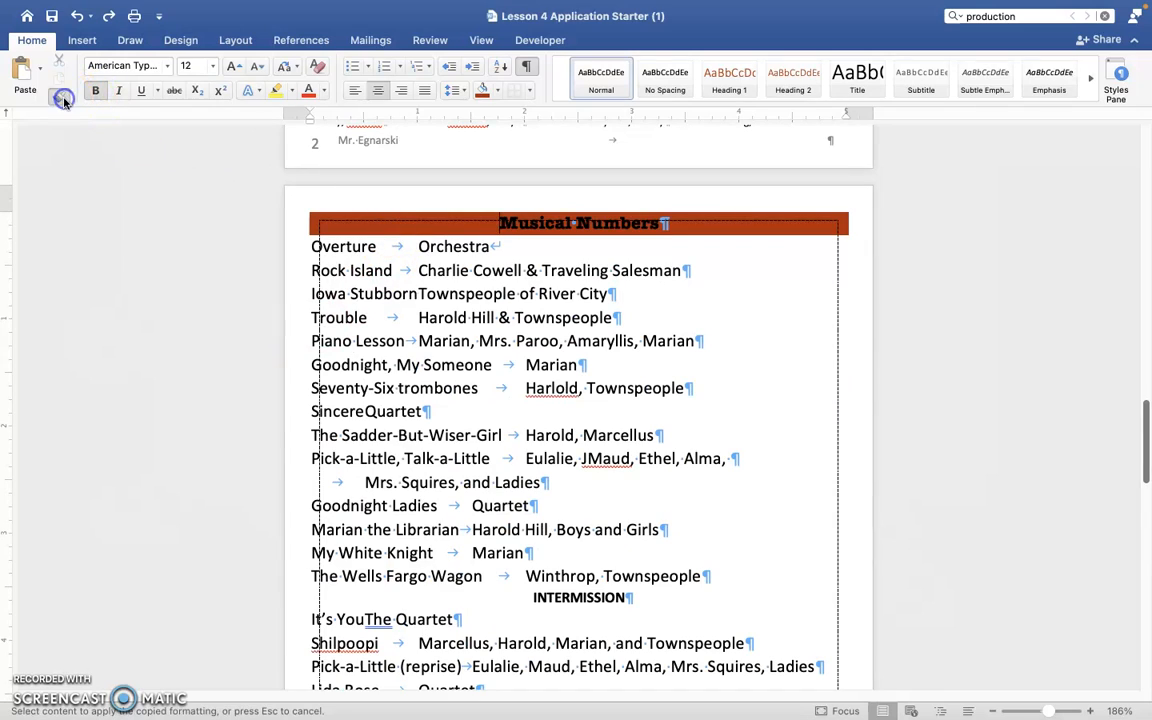
{"action": "scroll", "coordinate": [250, 450], "scroll_direction": "down", "scroll_amount": 5}
{"action": "left_click", "coordinate": [292, 533]}
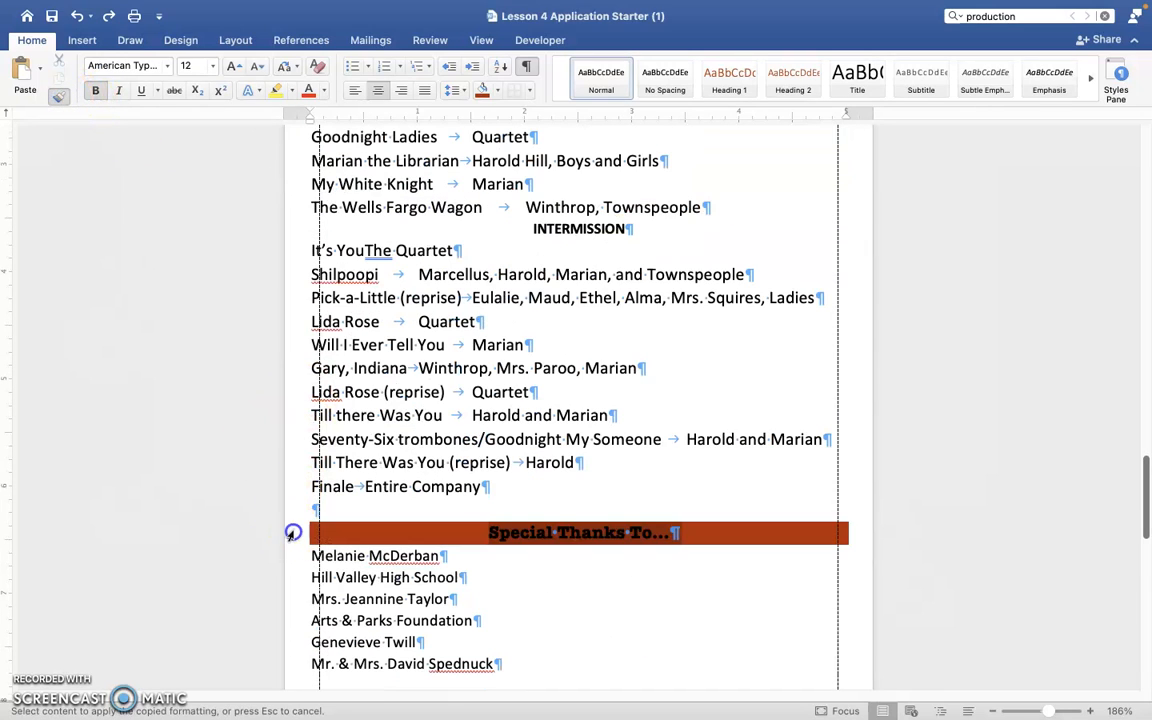
Apply the copied heading formatting to the Production Team and Director's Note headings, and end the format copying.
{"action": "scroll", "coordinate": [292, 533], "scroll_direction": "down", "scroll_amount": 10}
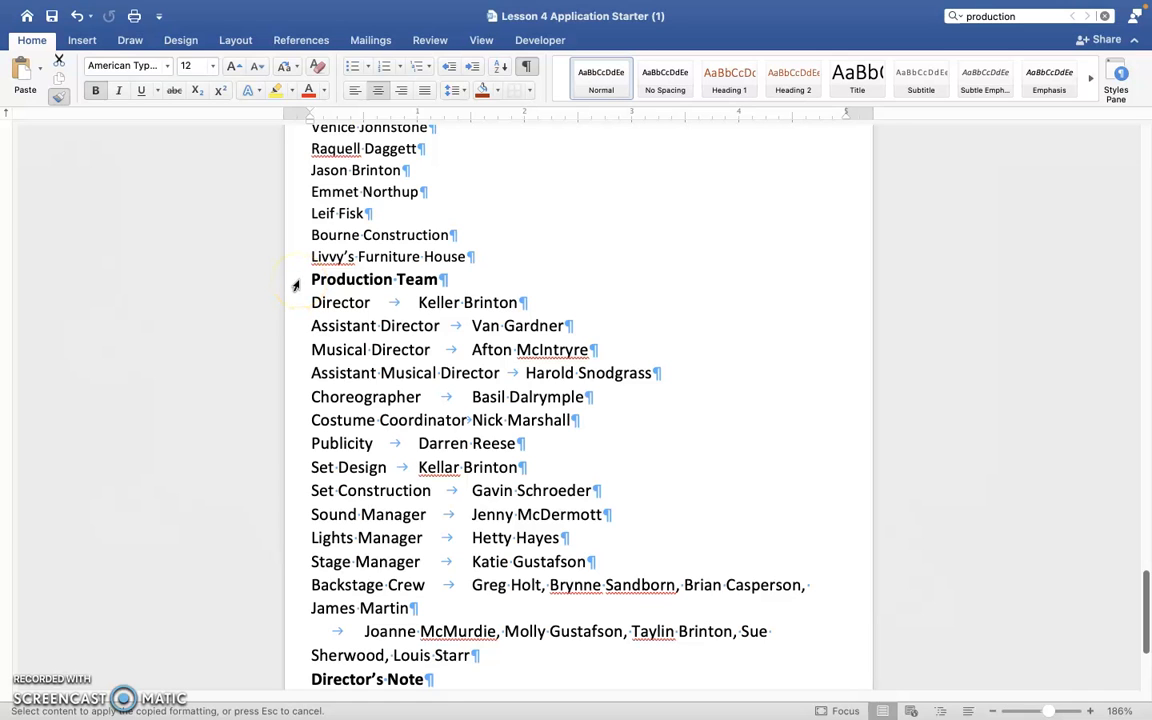
{"action": "left_click", "coordinate": [295, 286]}
{"action": "scroll", "coordinate": [293, 470], "scroll_direction": "down", "scroll_amount": 3}
{"action": "left_click", "coordinate": [293, 468]}
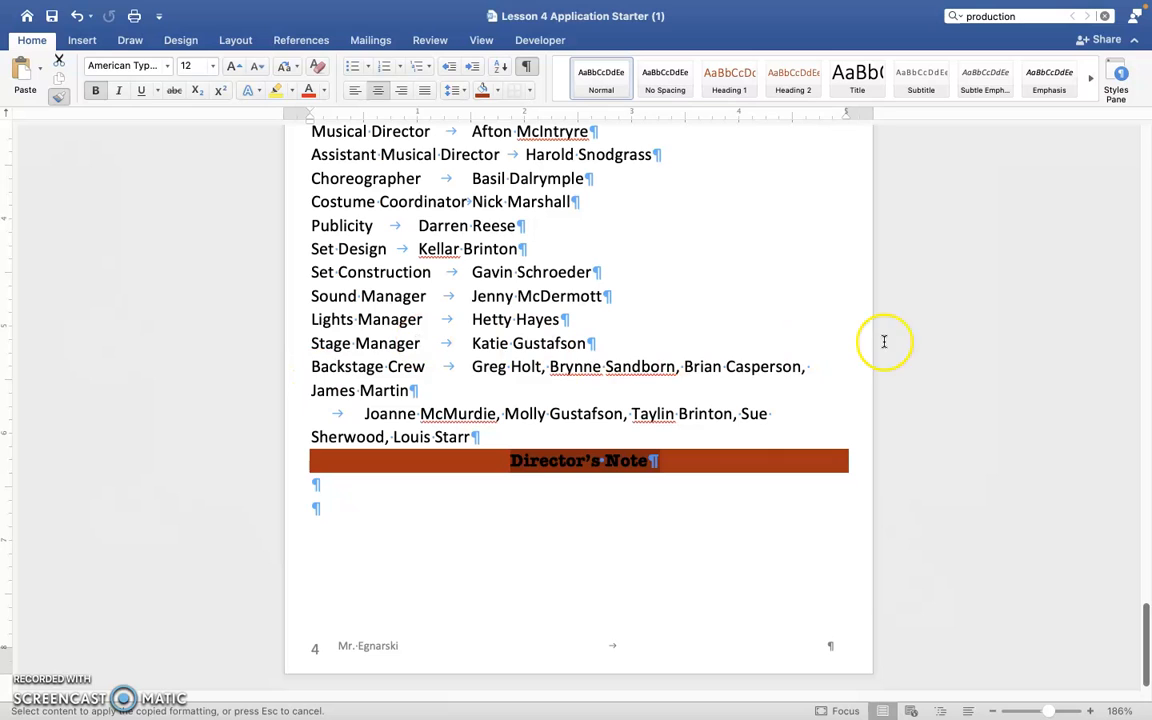
{"action": "left_click", "coordinate": [62, 96]}
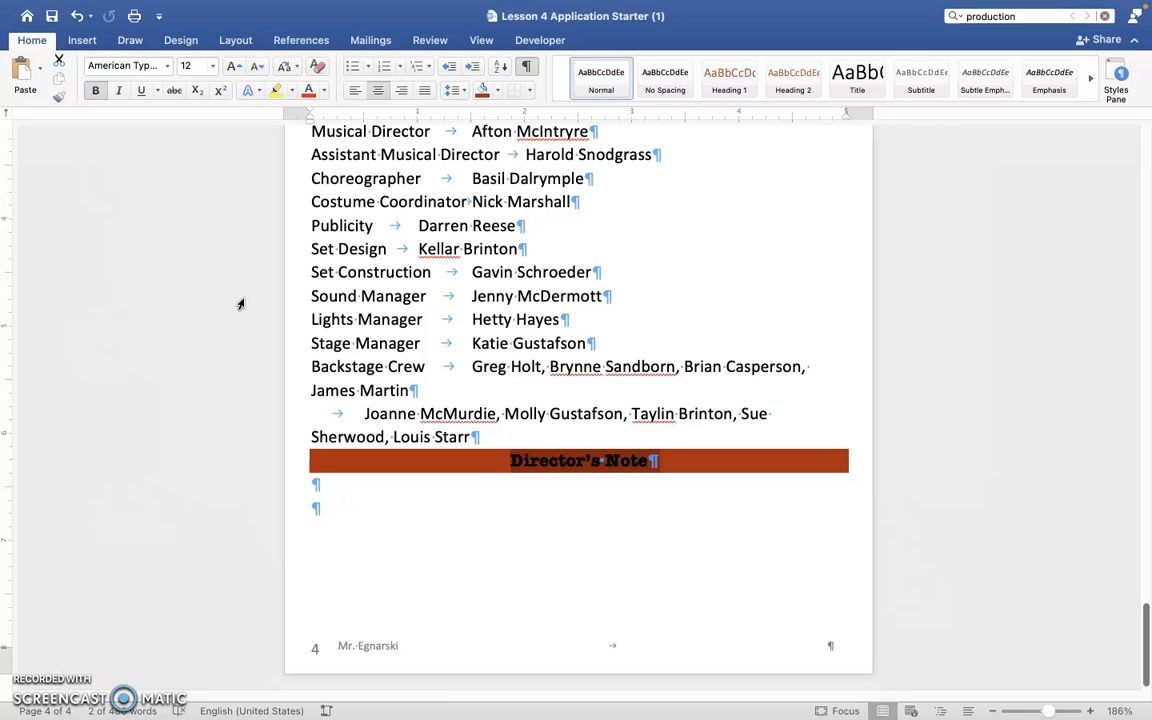
Select all the song lines under the Musical Numbers heading, from Overture through Finale.
{"action": "scroll", "coordinate": [414, 277], "scroll_direction": "up", "scroll_amount": 15}
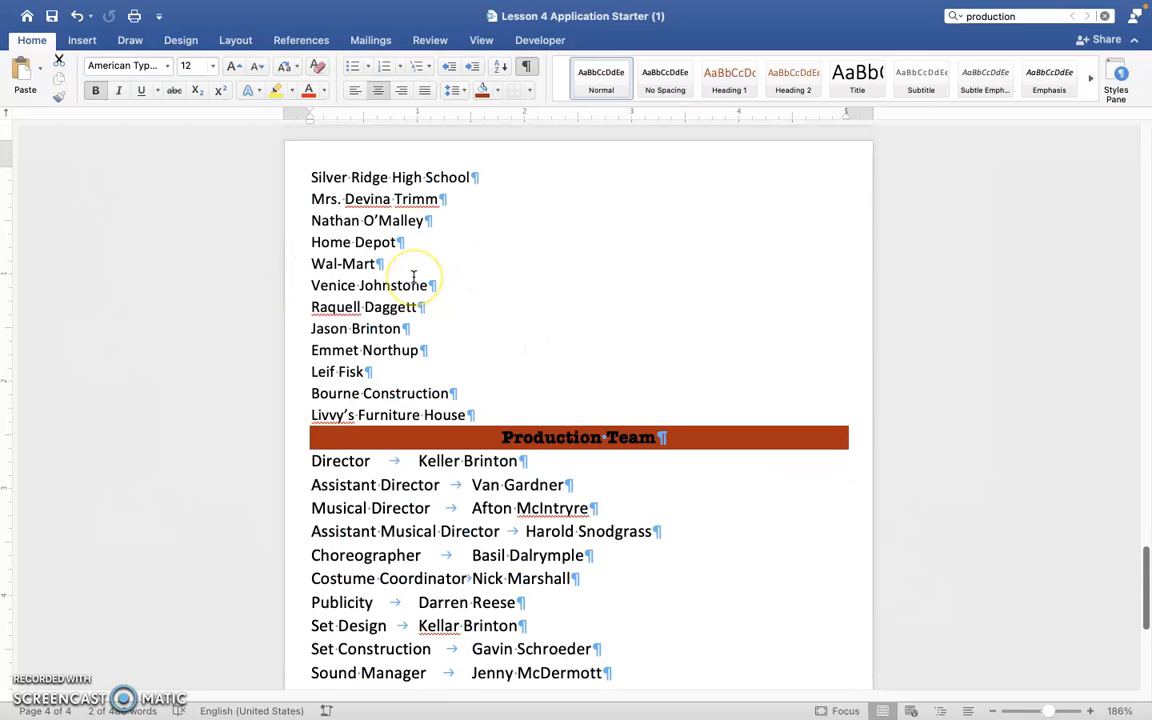
{"action": "scroll", "coordinate": [412, 277], "scroll_direction": "up", "scroll_amount": 10}
{"action": "left_click", "coordinate": [307, 199]}
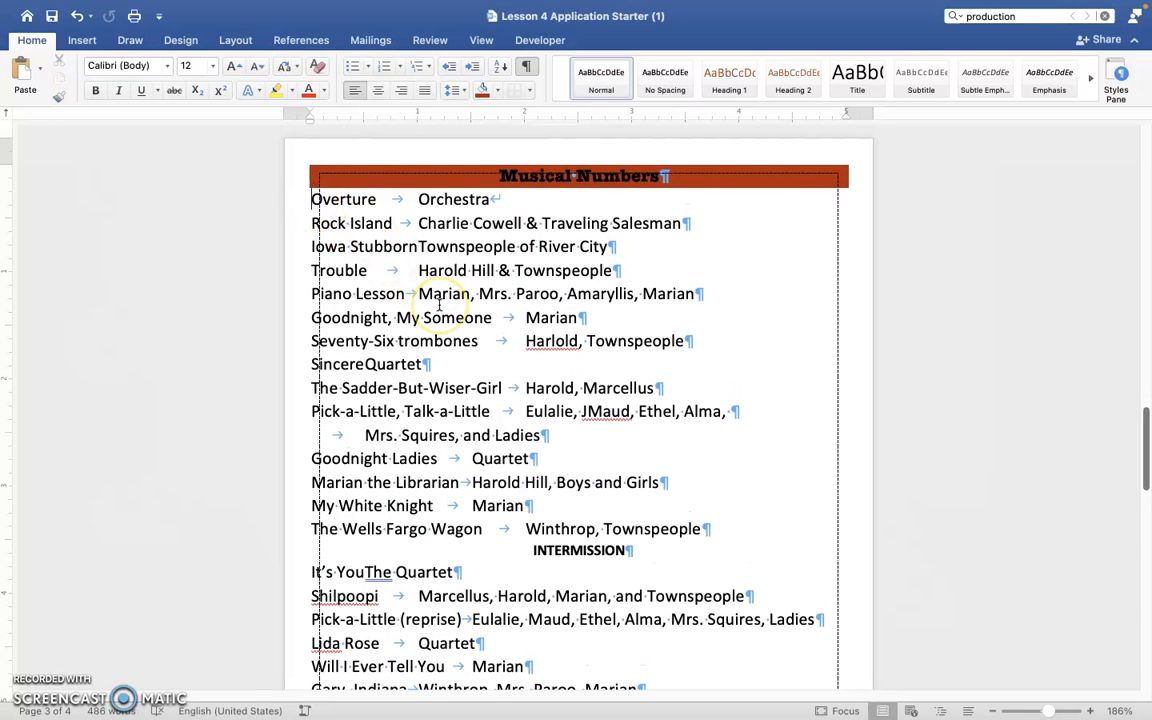
{"action": "scroll", "coordinate": [439, 305], "scroll_direction": "down", "scroll_amount": 4}
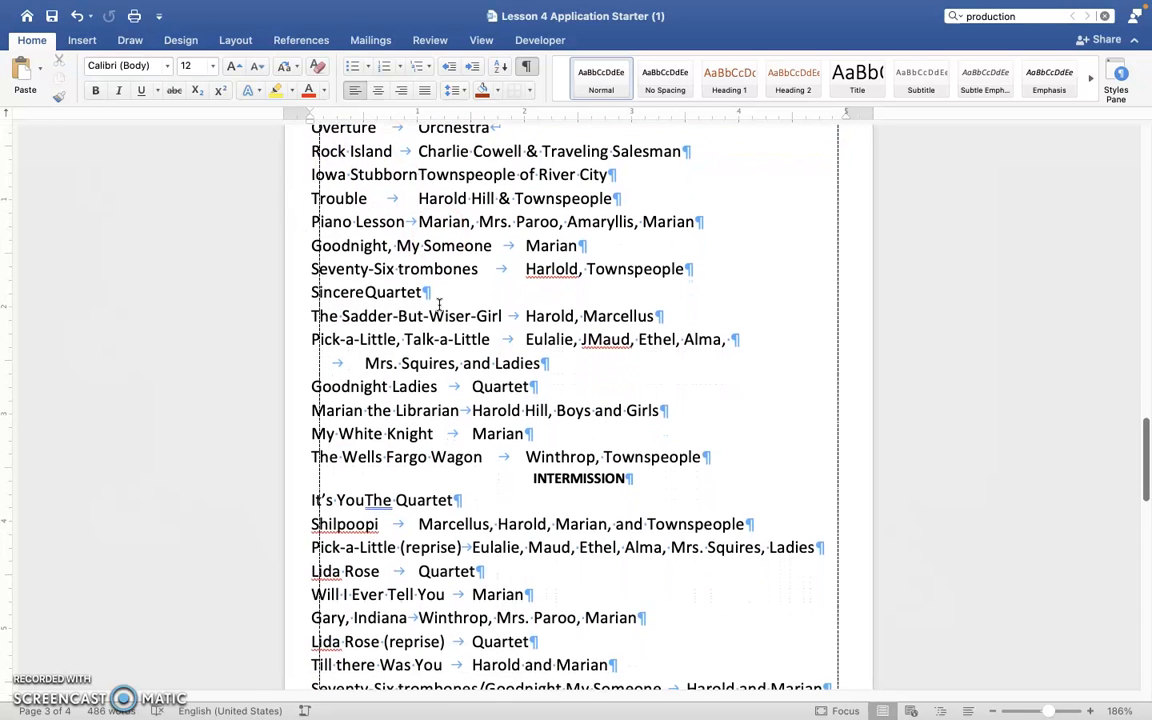
{"action": "scroll", "coordinate": [439, 305], "scroll_direction": "down", "scroll_amount": 5}
{"action": "scroll", "coordinate": [439, 305], "scroll_direction": "up", "scroll_amount": 3}
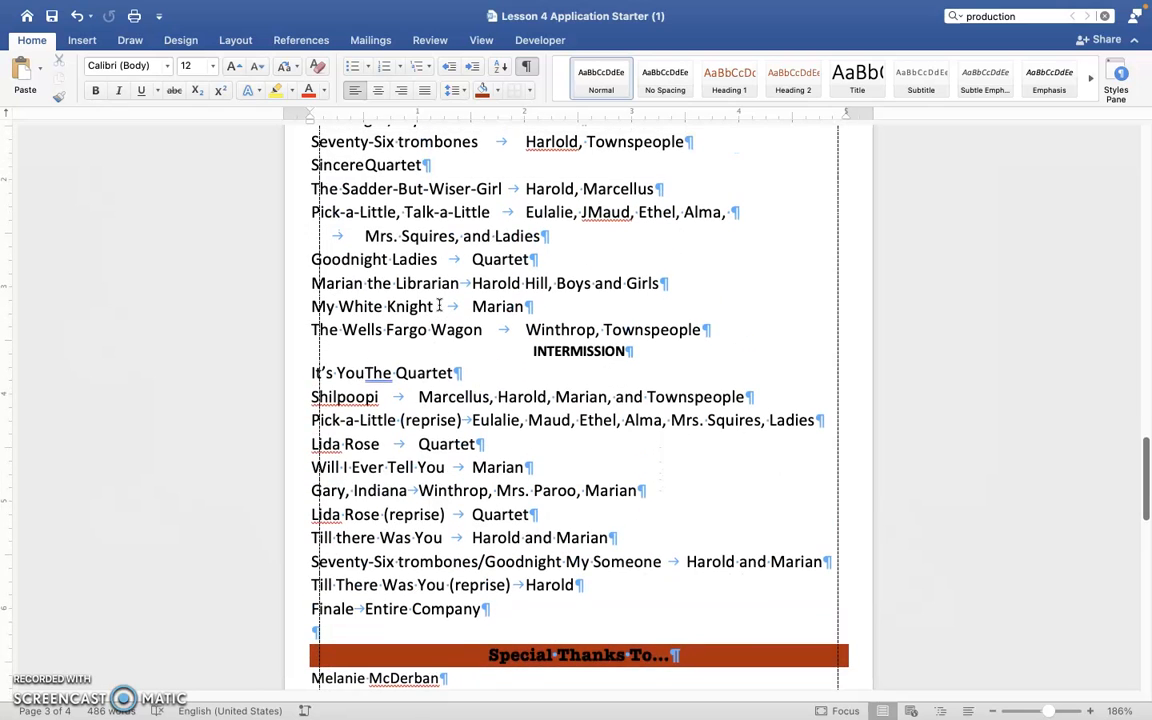
{"action": "left_click", "coordinate": [524, 604]}
{"action": "left_click", "coordinate": [524, 604], "text": "shift"}
{"action": "scroll", "coordinate": [491, 364], "scroll_direction": "up", "scroll_amount": 10}
{"action": "scroll", "coordinate": [491, 364], "scroll_direction": "down", "scroll_amount": 2}
{"action": "scroll", "coordinate": [491, 364], "scroll_direction": "down", "scroll_amount": 1}
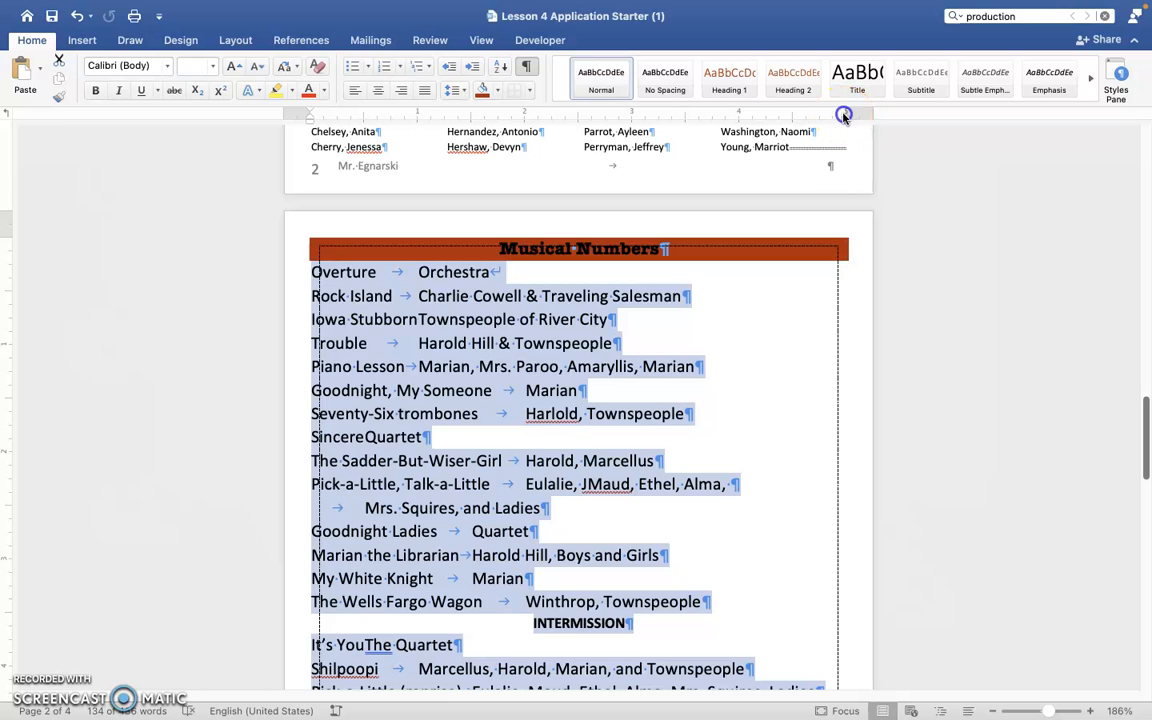
Try to place a right-aligned tab stop at the 5" margin for the selected song lines and edit its settings.
{"action": "left_click_drag", "start_coordinate": [843, 118], "coordinate": [848, 120]}
{"action": "double_click", "coordinate": [762, 113]}
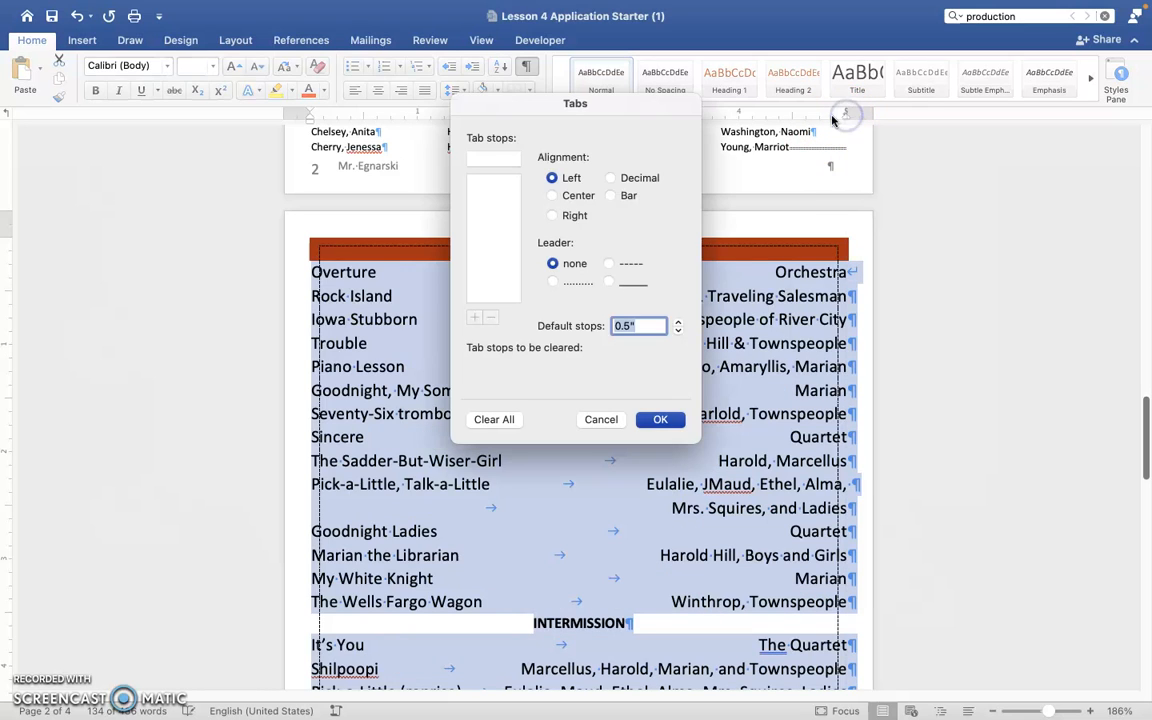
{"action": "left_click", "coordinate": [612, 419]}
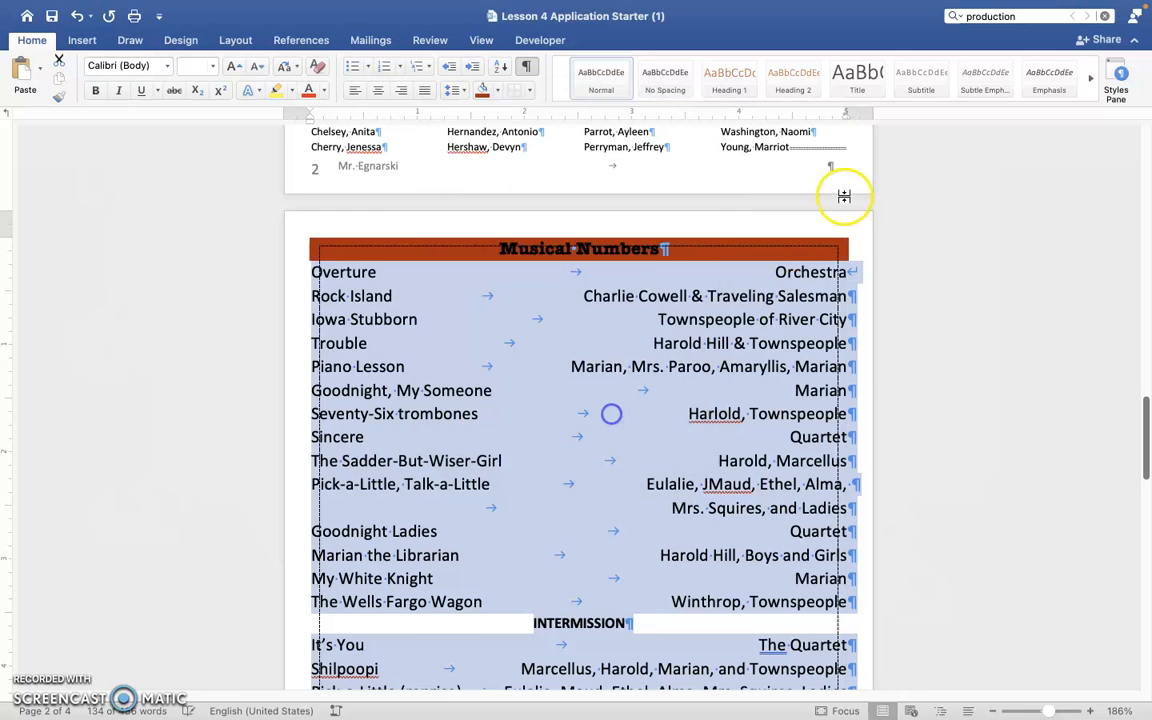
{"action": "double_click", "coordinate": [845, 115]}
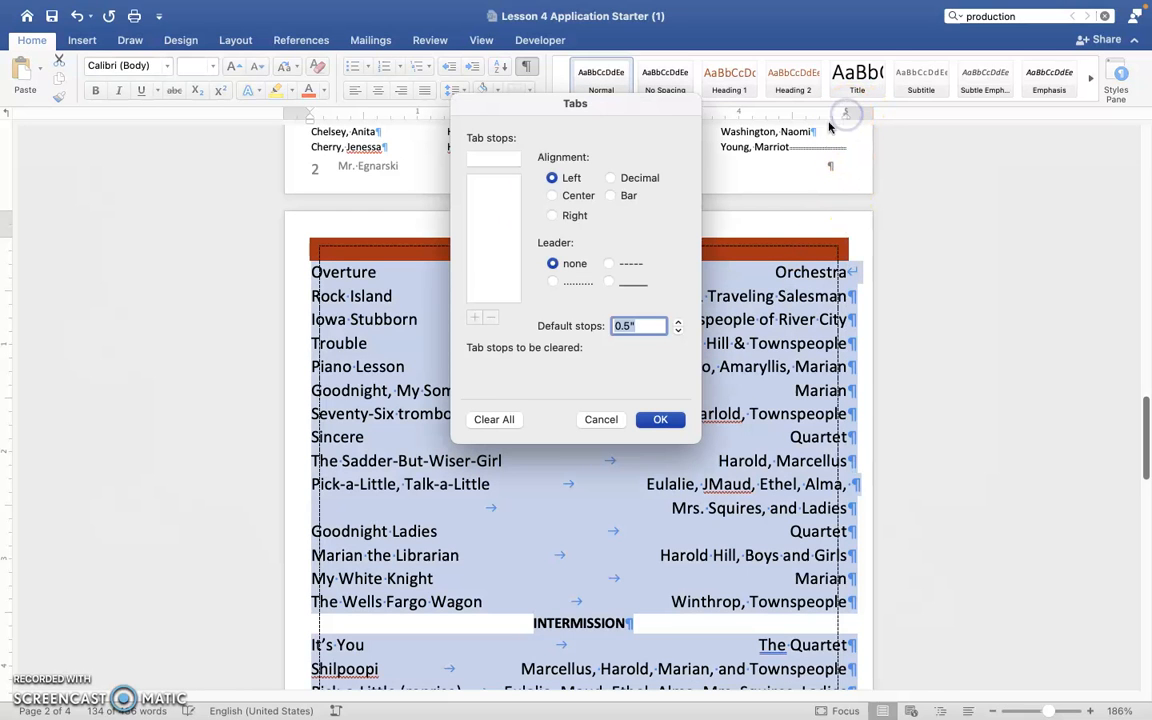
{"action": "left_click", "coordinate": [622, 422]}
{"action": "left_click", "coordinate": [789, 289]}
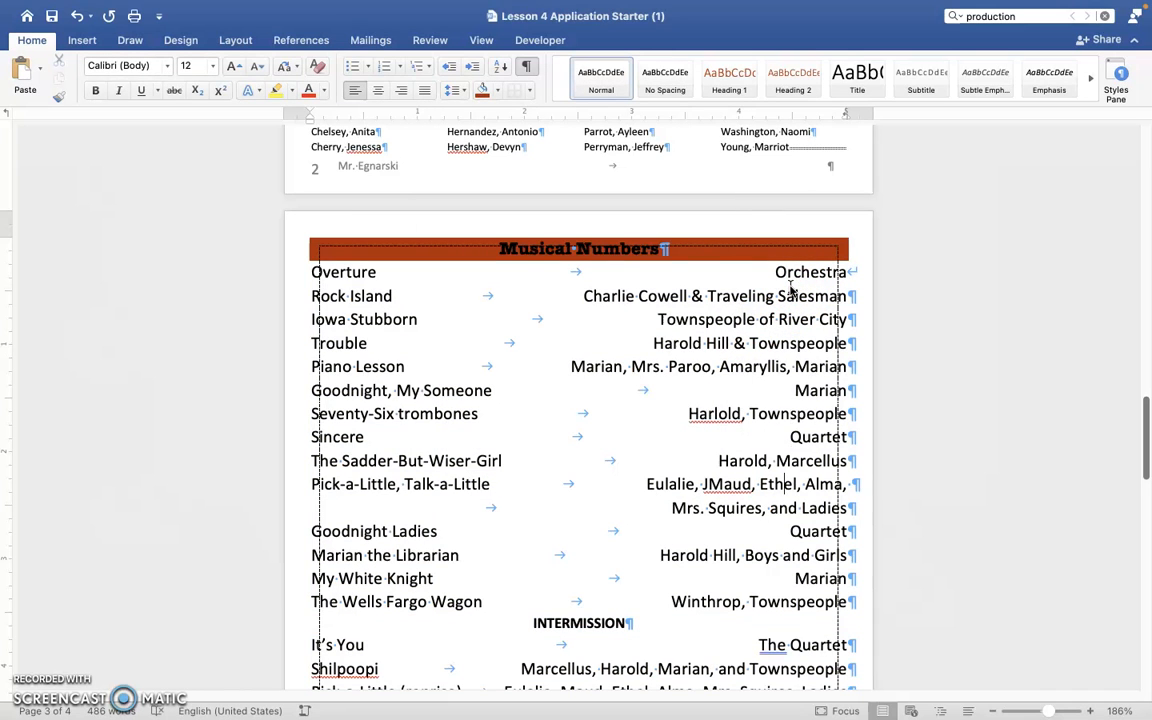
Undo the right-aligned tab stop placed on the Musical Numbers song lines.
{"action": "scroll", "coordinate": [789, 289], "scroll_direction": "down", "scroll_amount": 6}
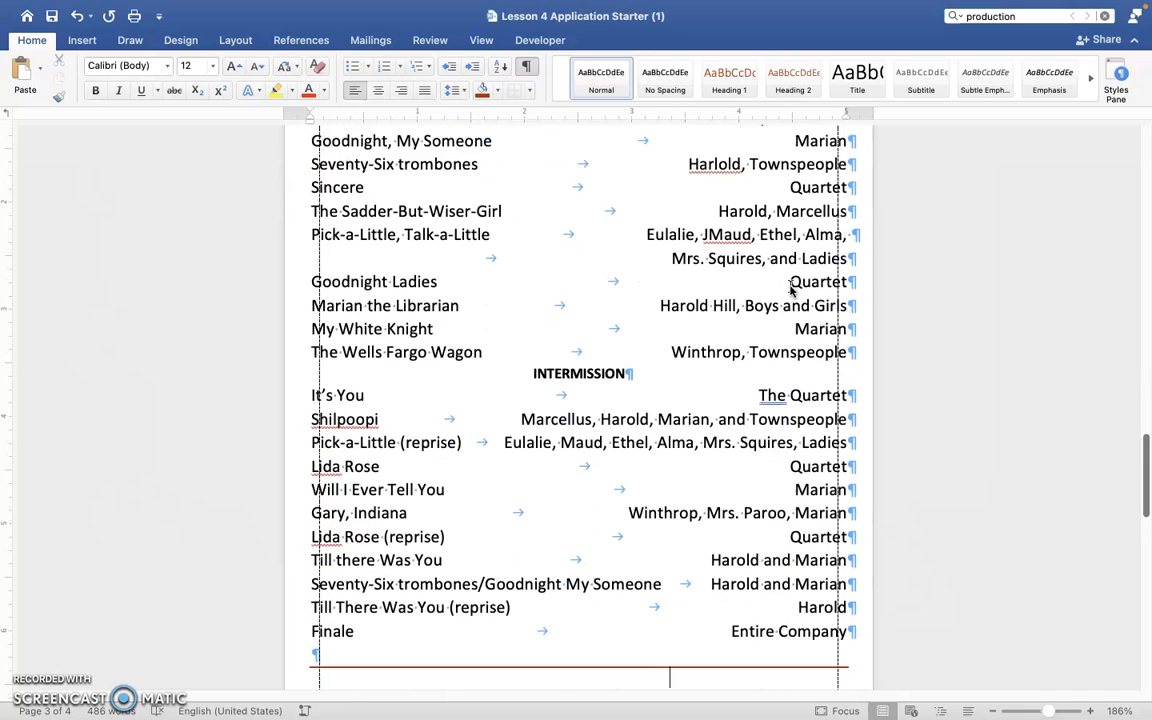
{"action": "key", "text": "Up"}
{"action": "key", "text": "Up"}
{"action": "key", "text": "Up"}
{"action": "key", "text": "Up"}
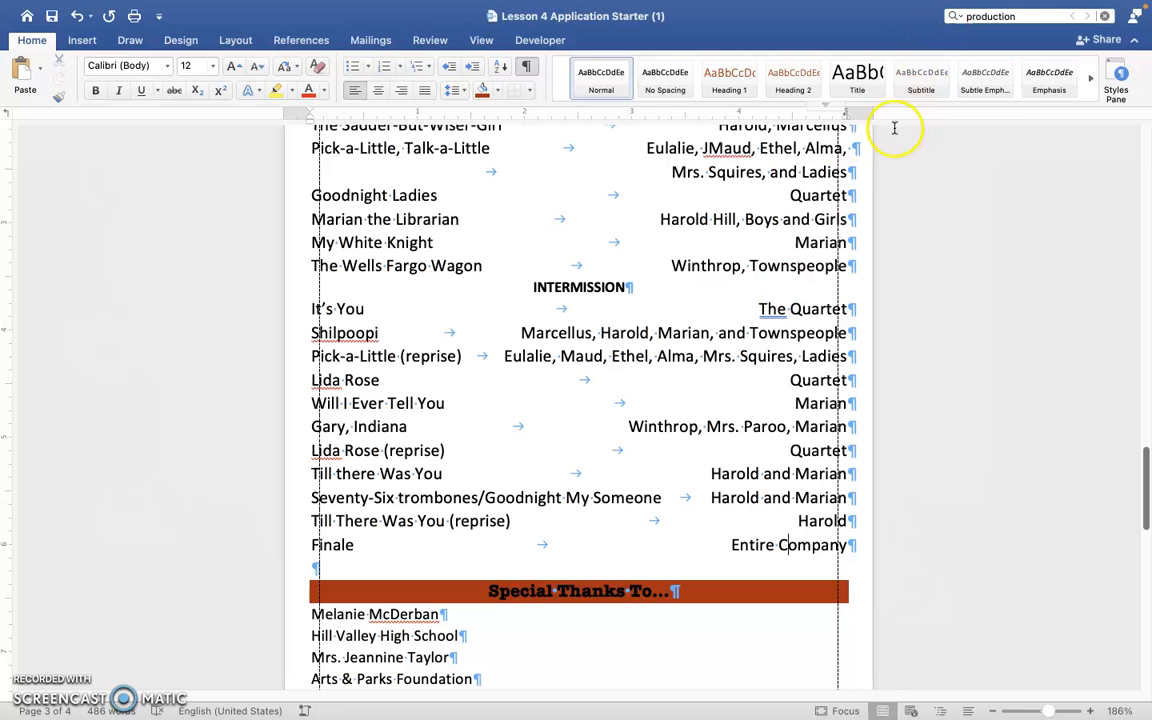
{"action": "key", "text": "super+z"}
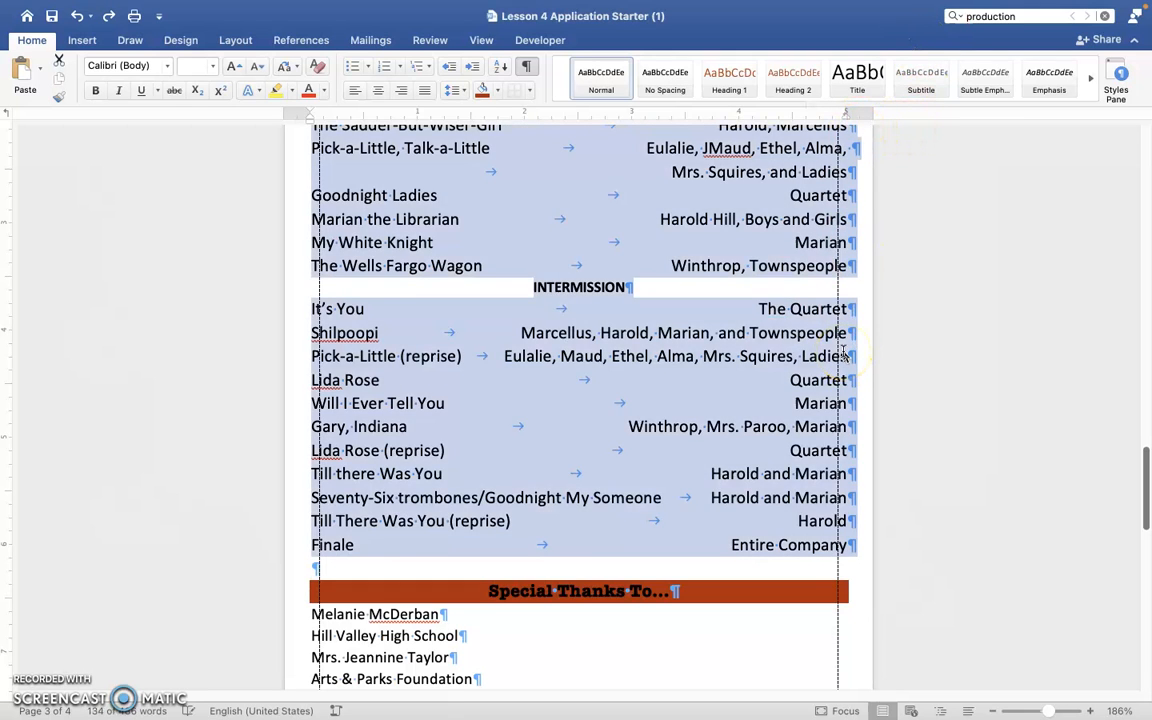
{"action": "key", "text": "super+z"}
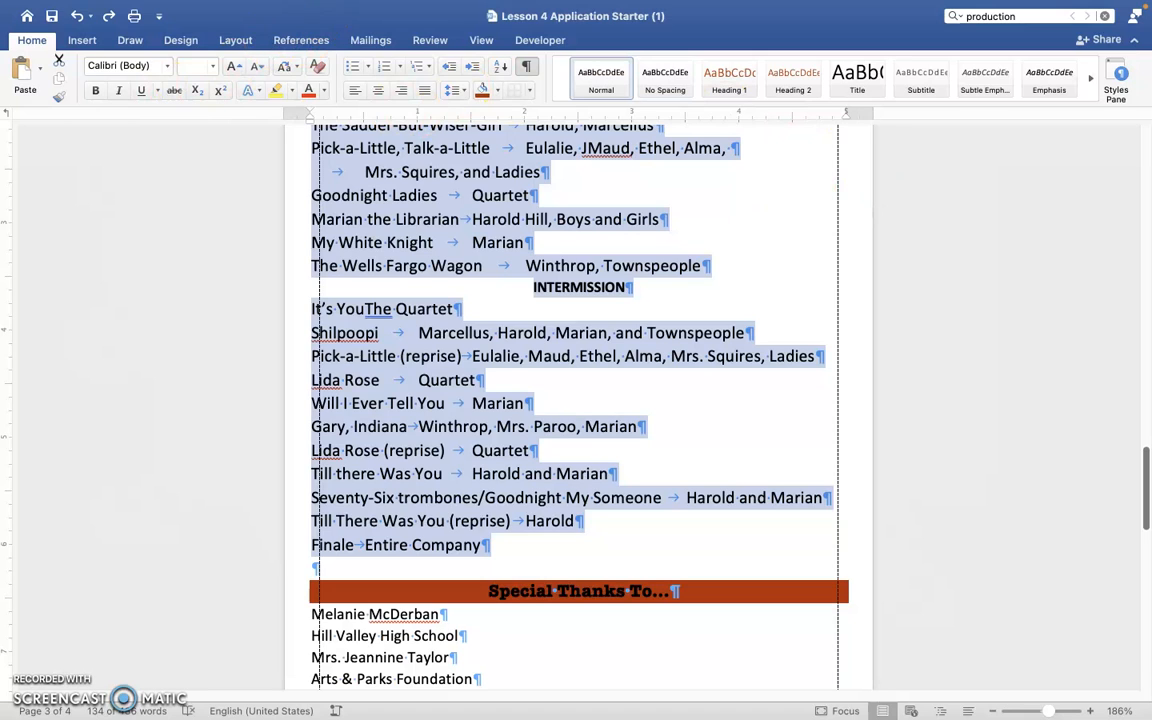
Try to set a left-aligned tab stop at 5" with a dotted leader for the selected Musical Numbers song lines.
{"action": "left_click", "coordinate": [305, 8]}
{"action": "left_click", "coordinate": [308, 8]}
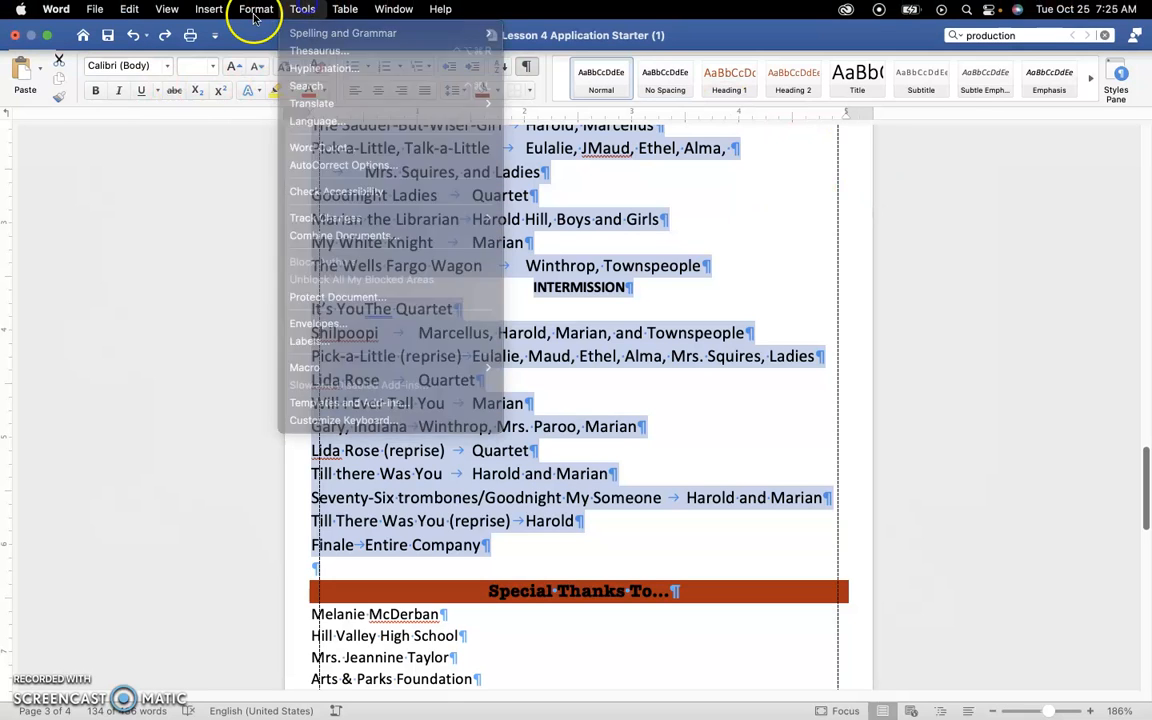
{"action": "left_click", "coordinate": [287, 12]}
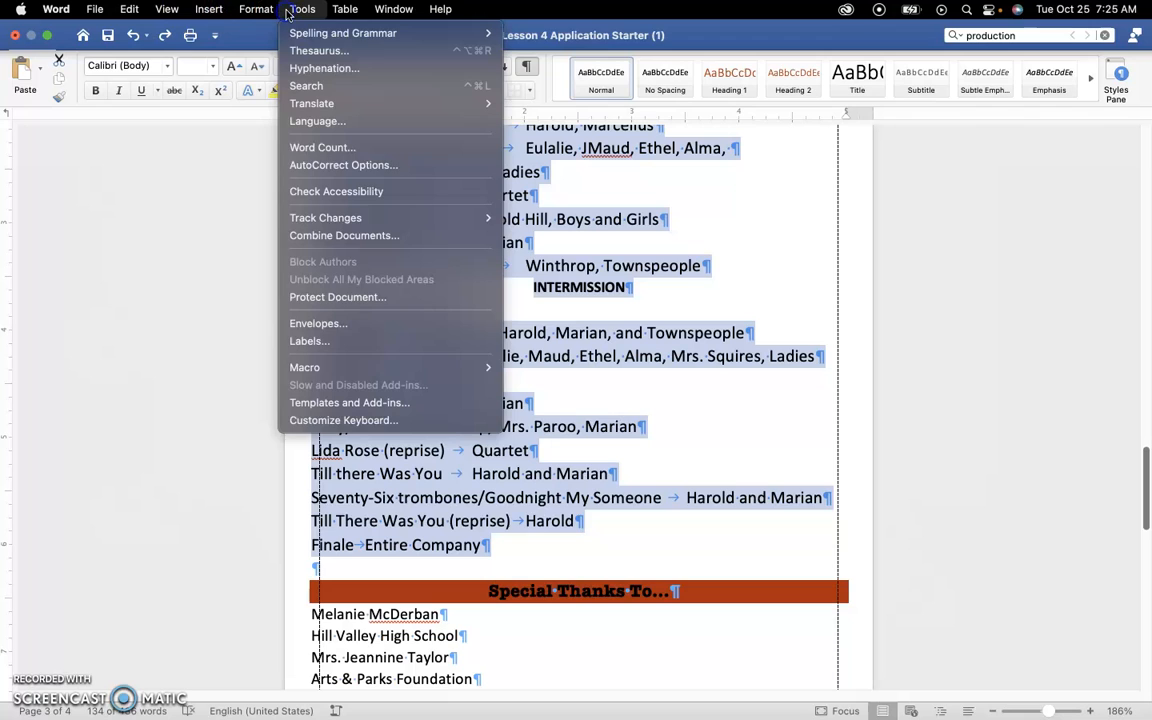
{"action": "left_click", "coordinate": [342, 9]}
{"action": "left_click", "coordinate": [301, 9]}
{"action": "left_click", "coordinate": [262, 10]}
{"action": "left_click", "coordinate": [268, 70]}
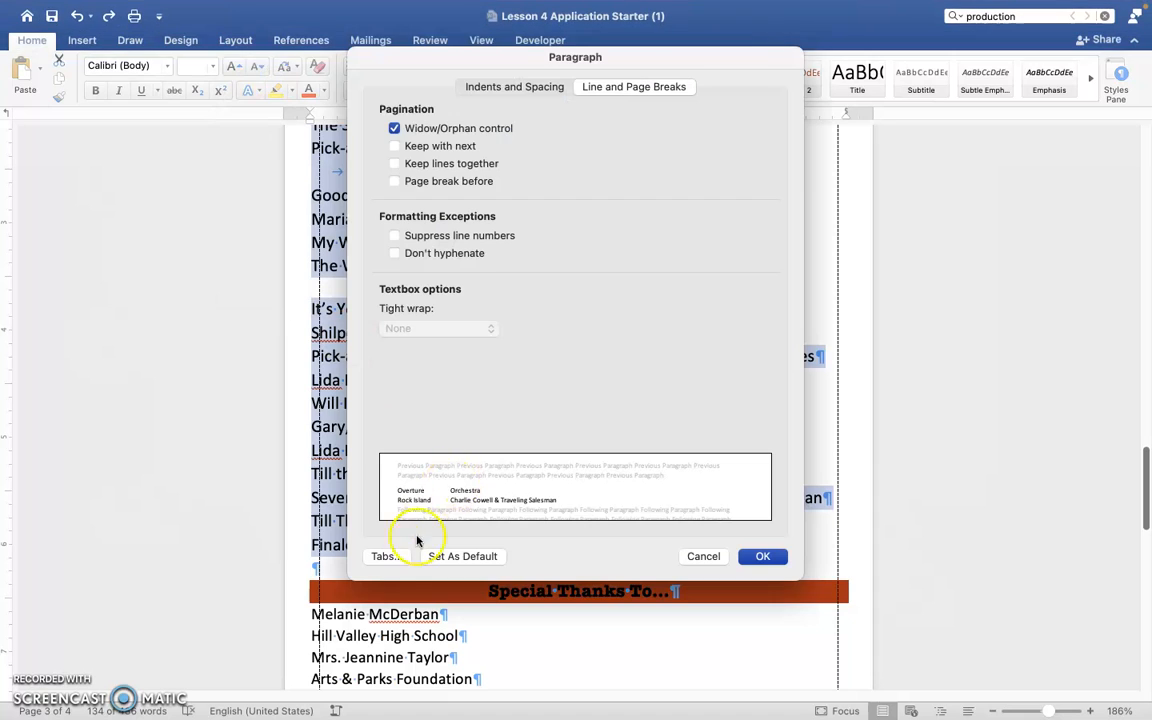
{"action": "left_click", "coordinate": [388, 556]}
{"action": "left_click", "coordinate": [503, 157]}
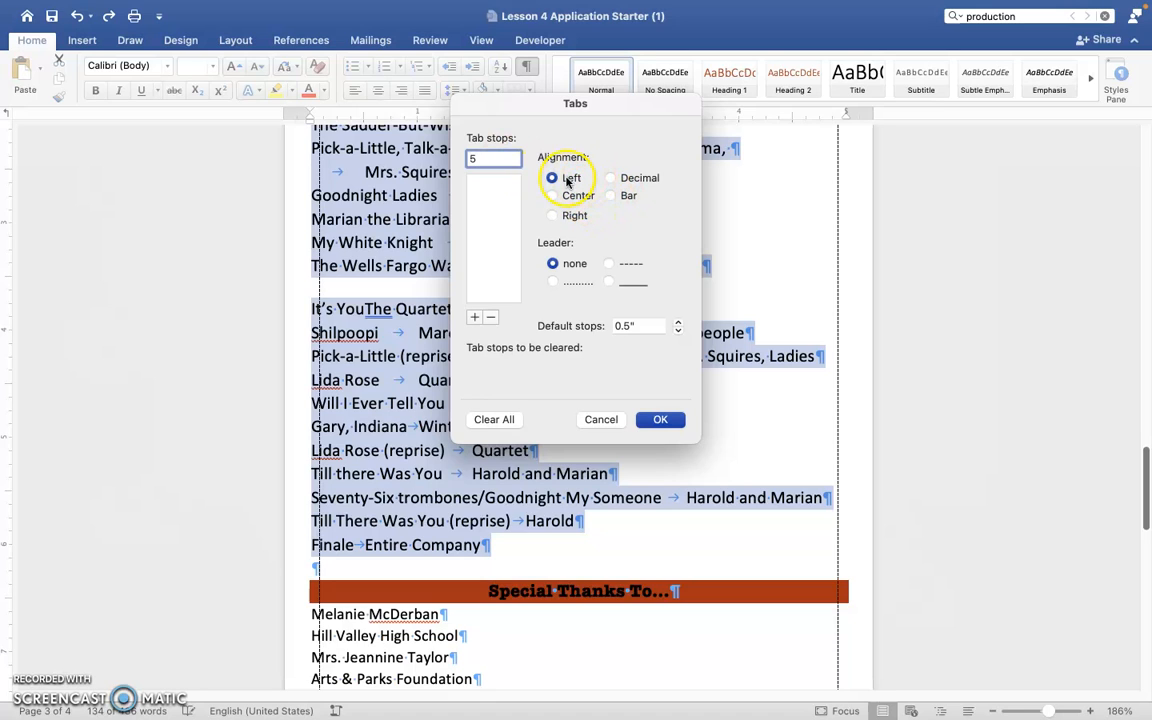
{"action": "left_click", "coordinate": [566, 285]}
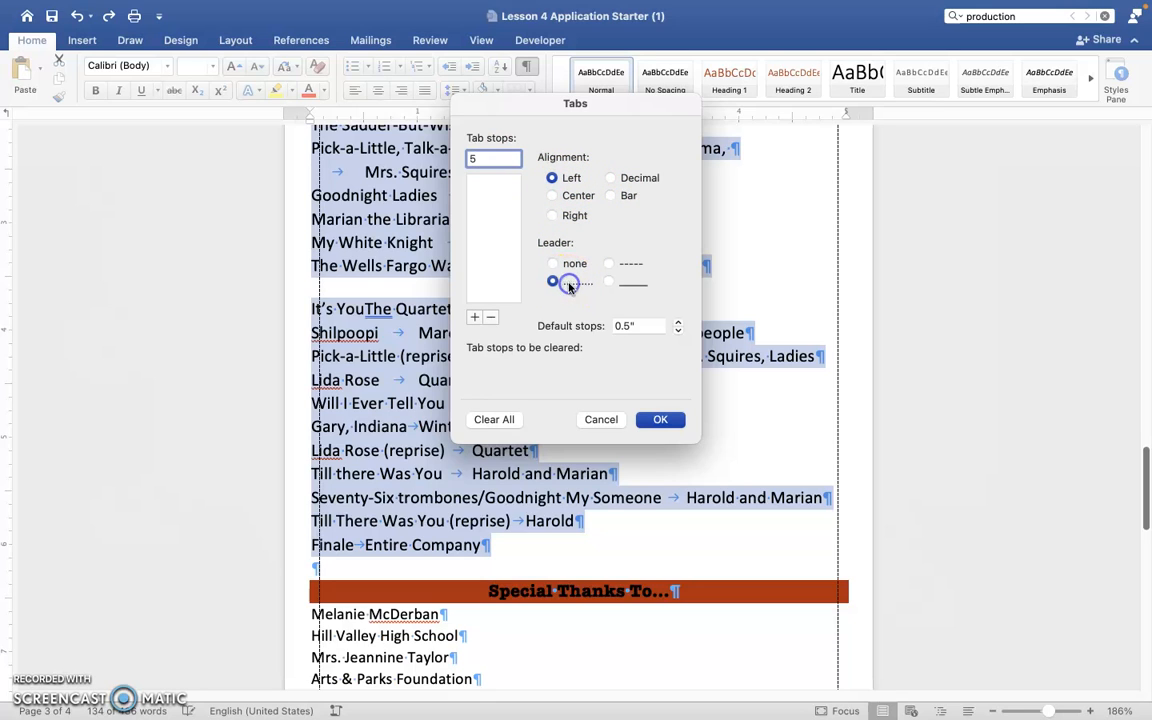
{"action": "left_click", "coordinate": [471, 320]}
{"action": "left_click", "coordinate": [670, 419]}
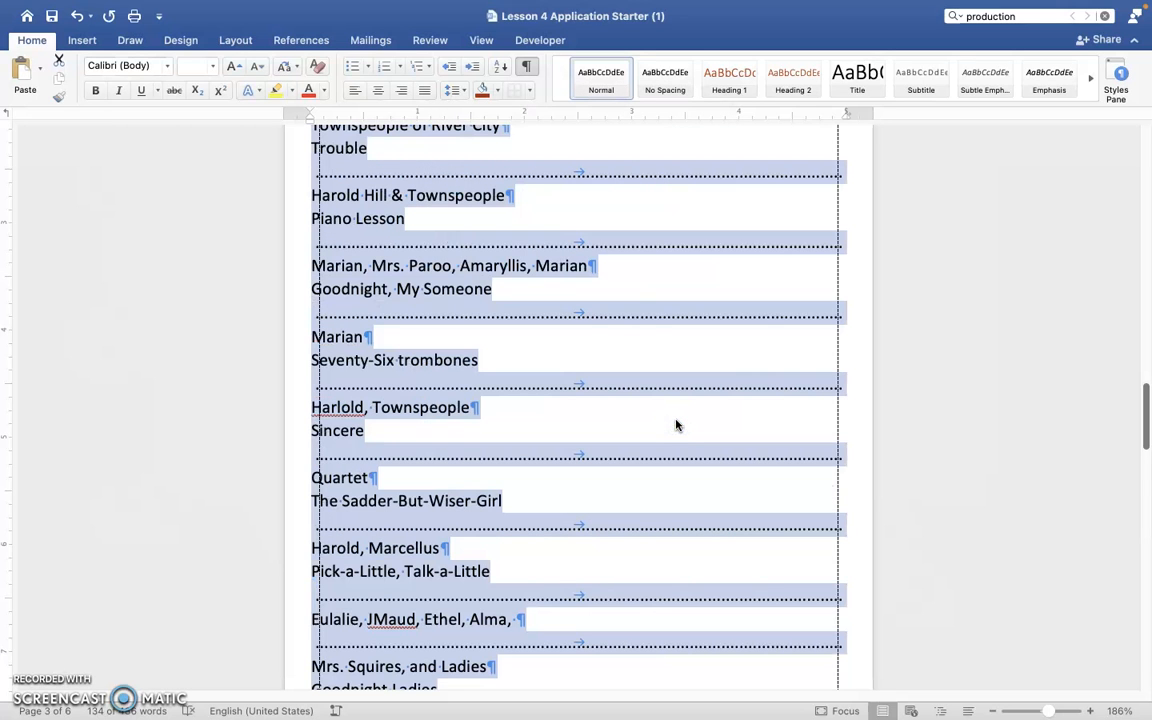
Undo the left-aligned tab stop on the Musical Numbers song lines.
{"action": "scroll", "coordinate": [676, 425], "scroll_direction": "up", "scroll_amount": 5}
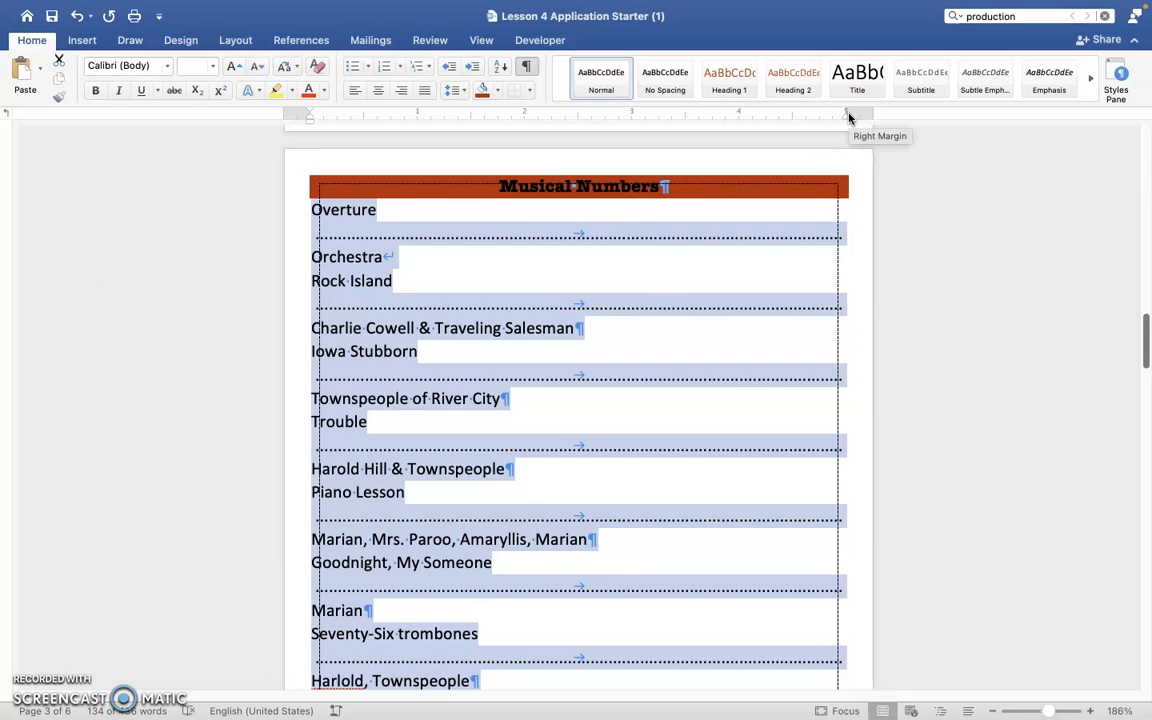
{"action": "key", "text": "super+z"}
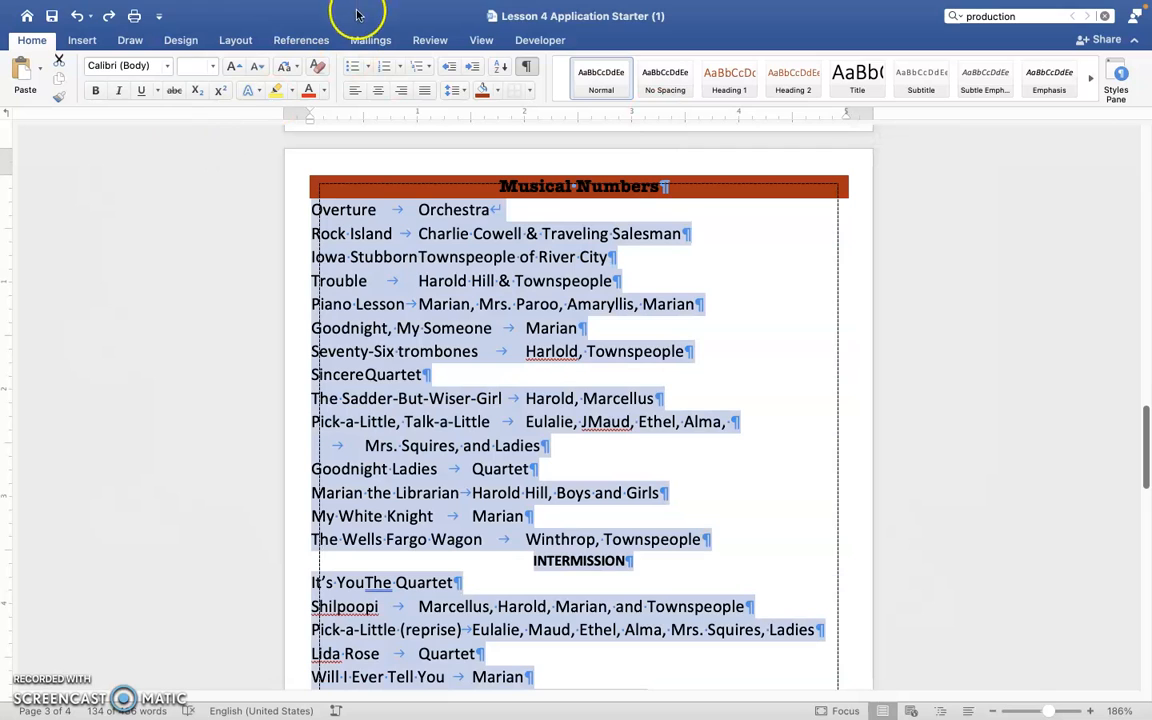
Set a right-aligned tab stop at 5" with a dotted leader for the selected Musical Numbers song lines.
{"action": "left_click", "coordinate": [345, 9]}
{"action": "mouse_move", "coordinate": [302, 9]}
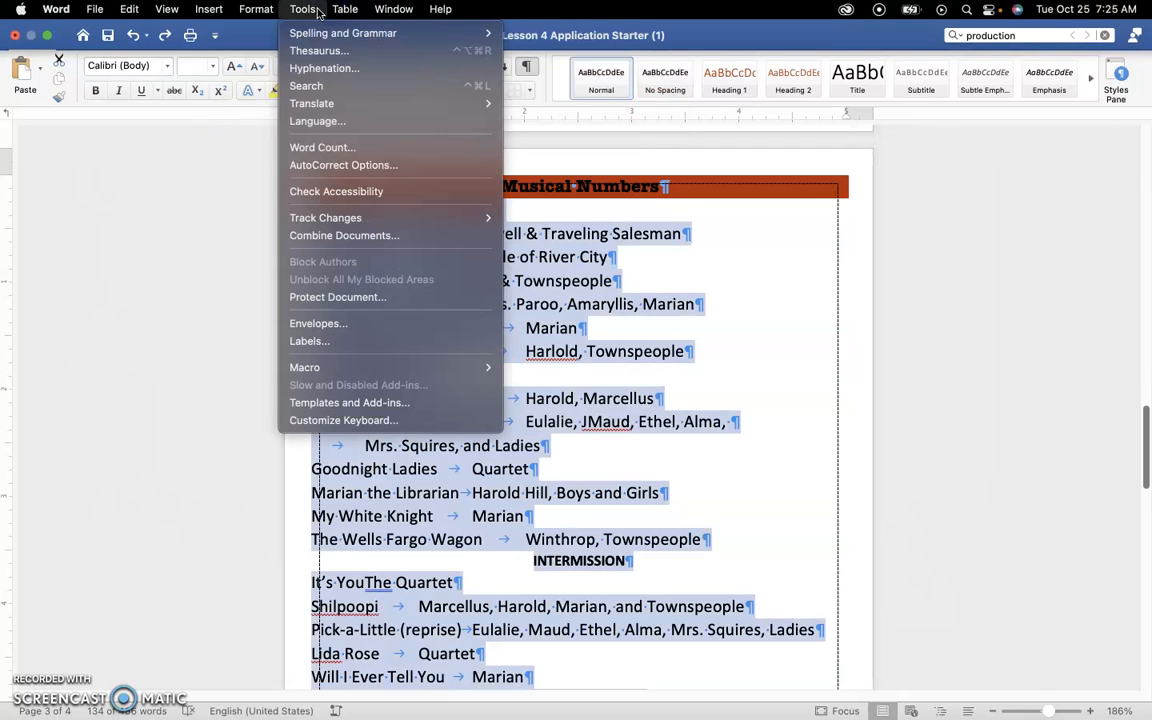
{"action": "mouse_move", "coordinate": [256, 9]}
{"action": "left_click", "coordinate": [265, 67]}
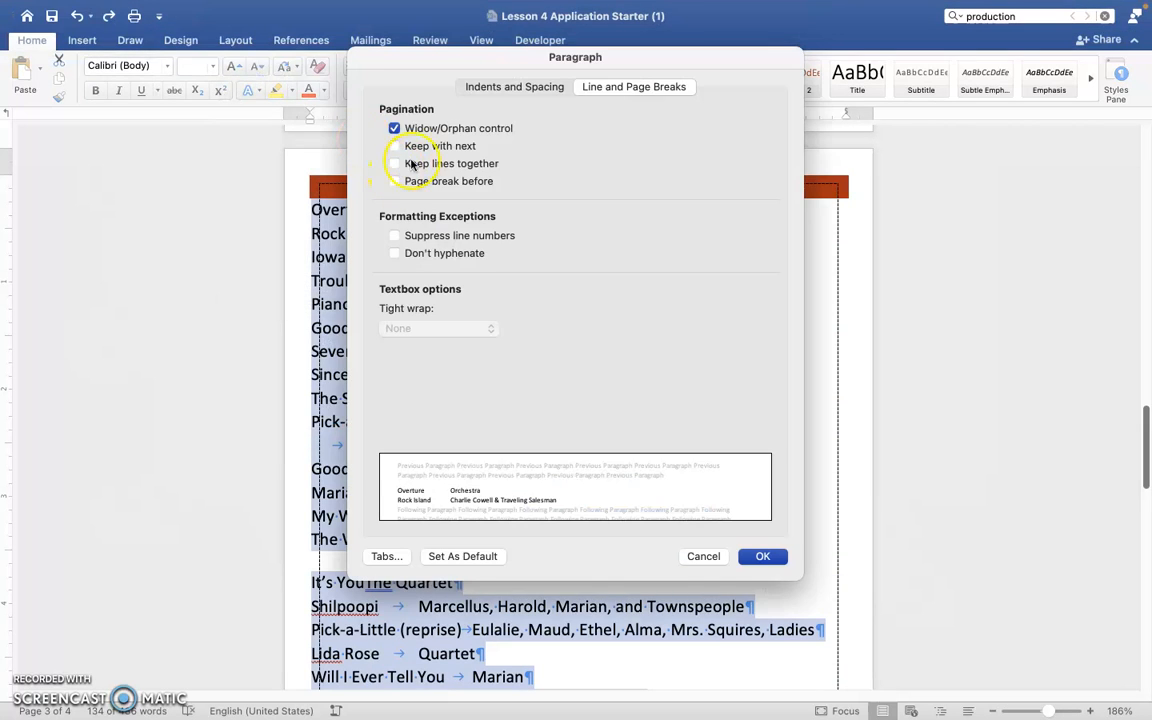
{"action": "left_click", "coordinate": [387, 556]}
{"action": "left_click", "coordinate": [553, 216]}
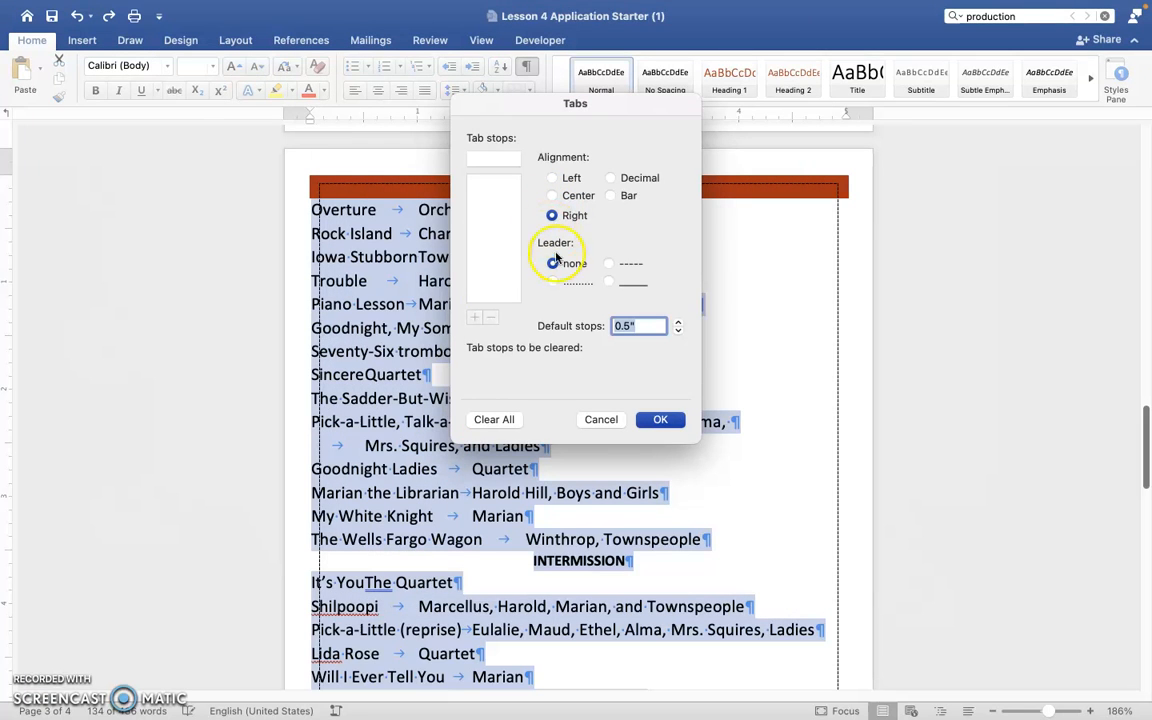
{"action": "left_click", "coordinate": [496, 159]}
{"action": "type", "text": "5"}
{"action": "left_click", "coordinate": [553, 281]}
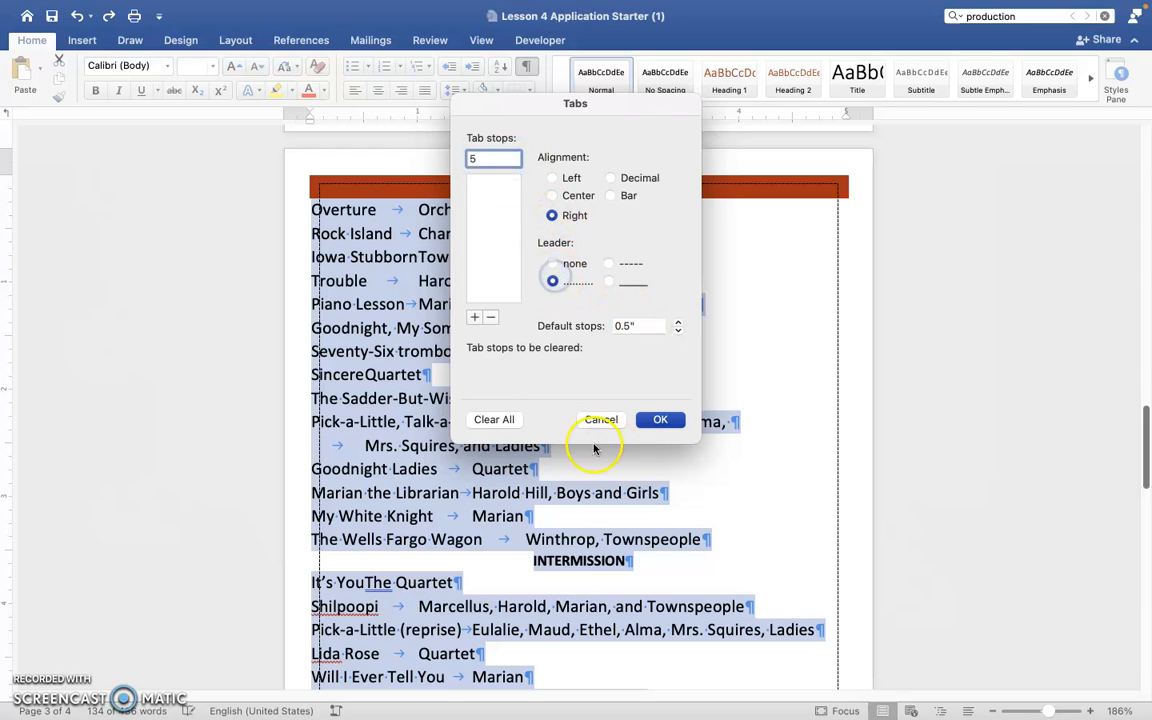
{"action": "left_click", "coordinate": [473, 319]}
{"action": "left_click", "coordinate": [660, 419]}
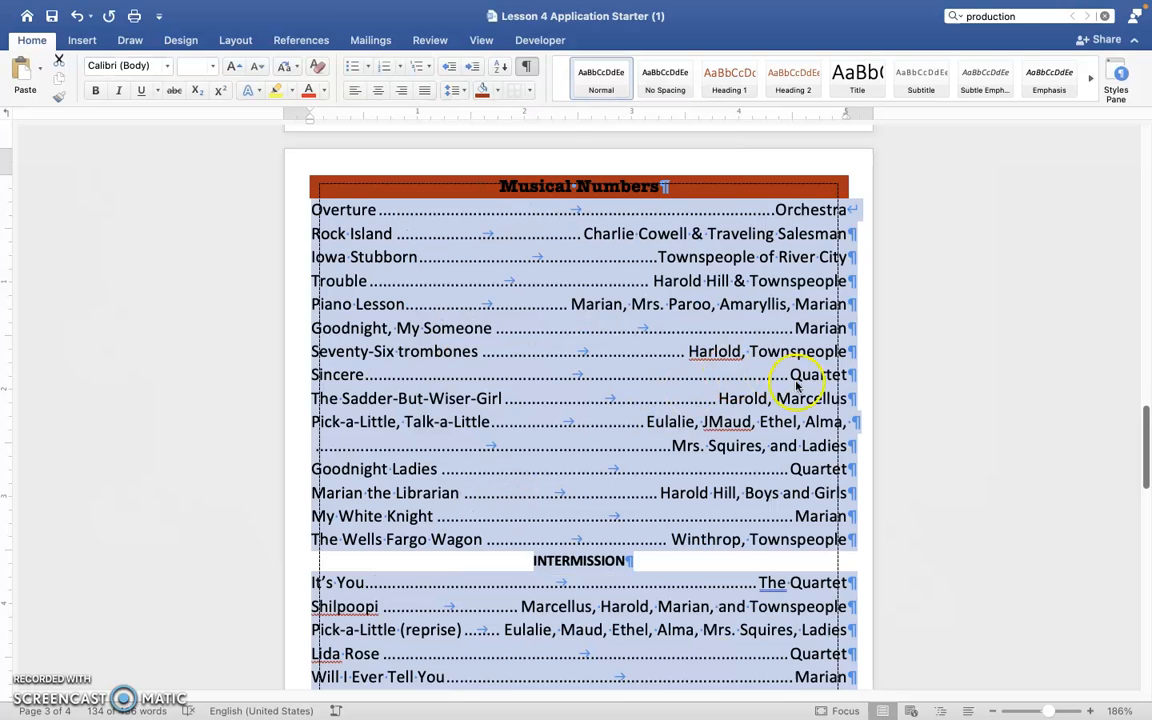
Format all the names listed under the Special Thanks To... heading as a bulleted list.
{"action": "scroll", "coordinate": [933, 376], "scroll_direction": "down", "scroll_amount": 5}
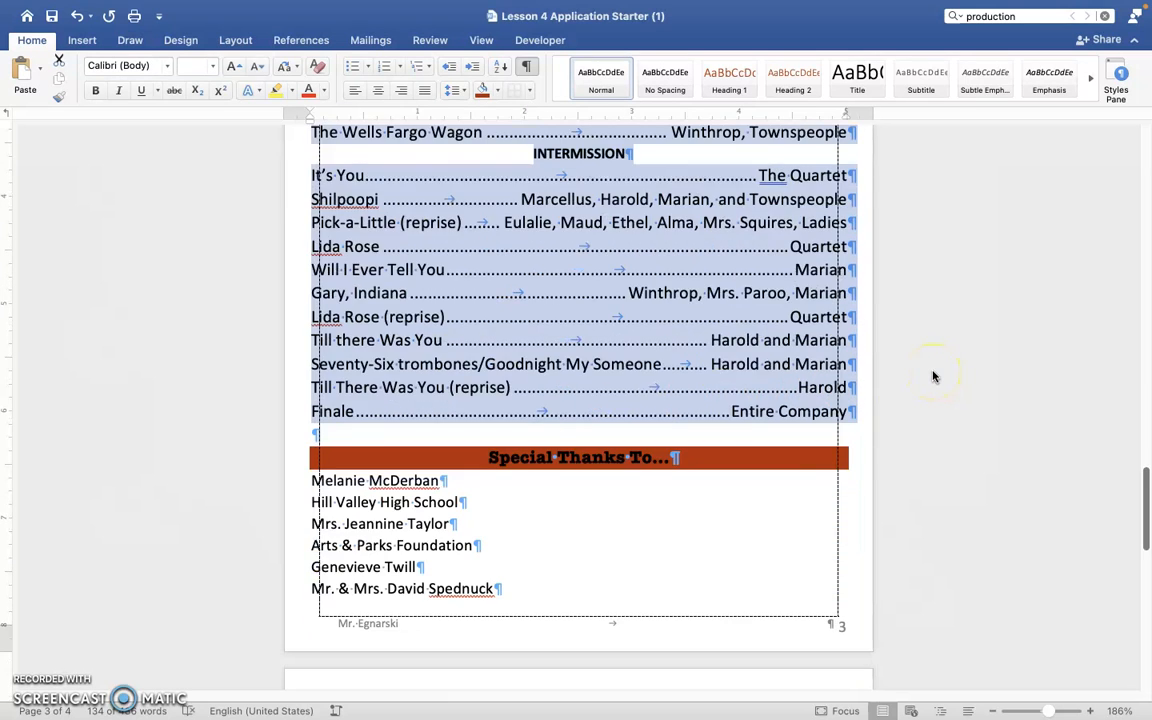
{"action": "left_click", "coordinate": [663, 572]}
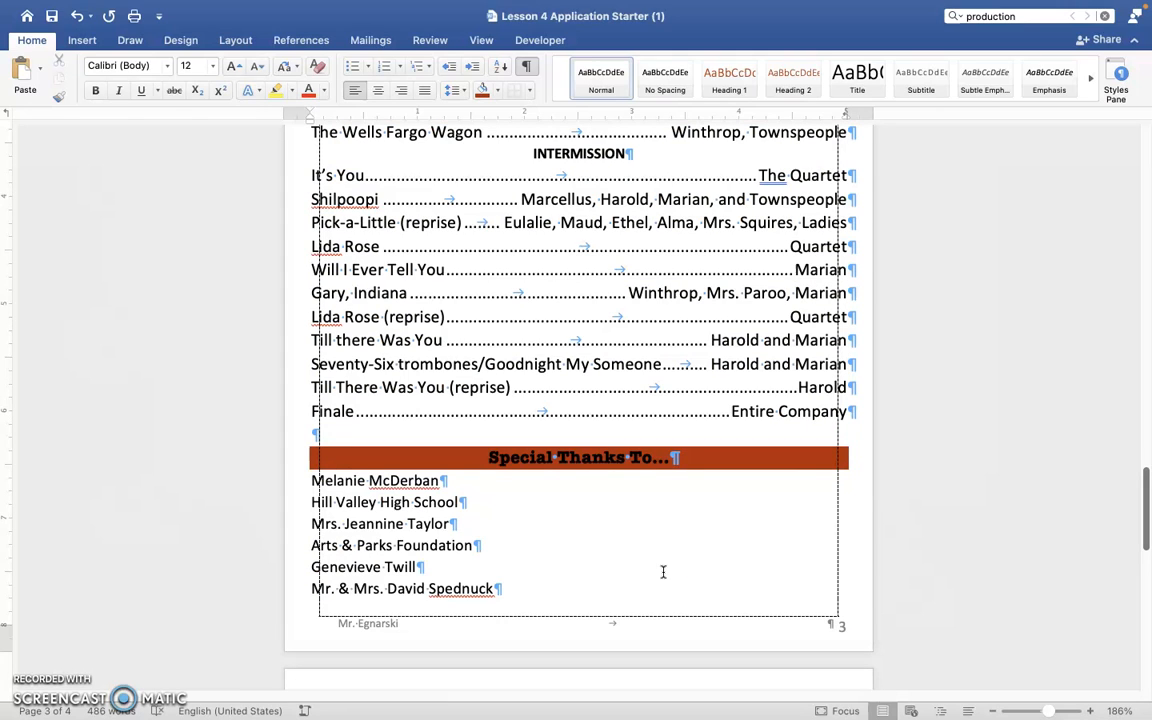
{"action": "scroll", "coordinate": [663, 572], "scroll_direction": "down", "scroll_amount": 3}
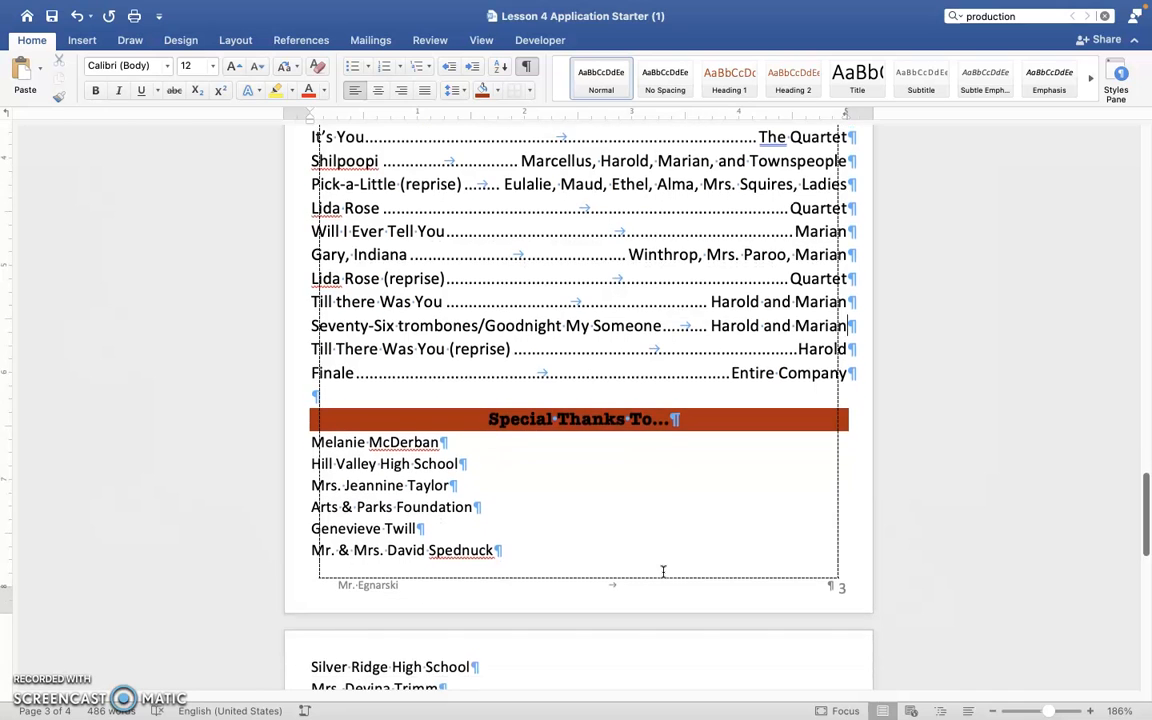
{"action": "left_click_drag", "start_coordinate": [298, 362], "coordinate": [481, 578]}
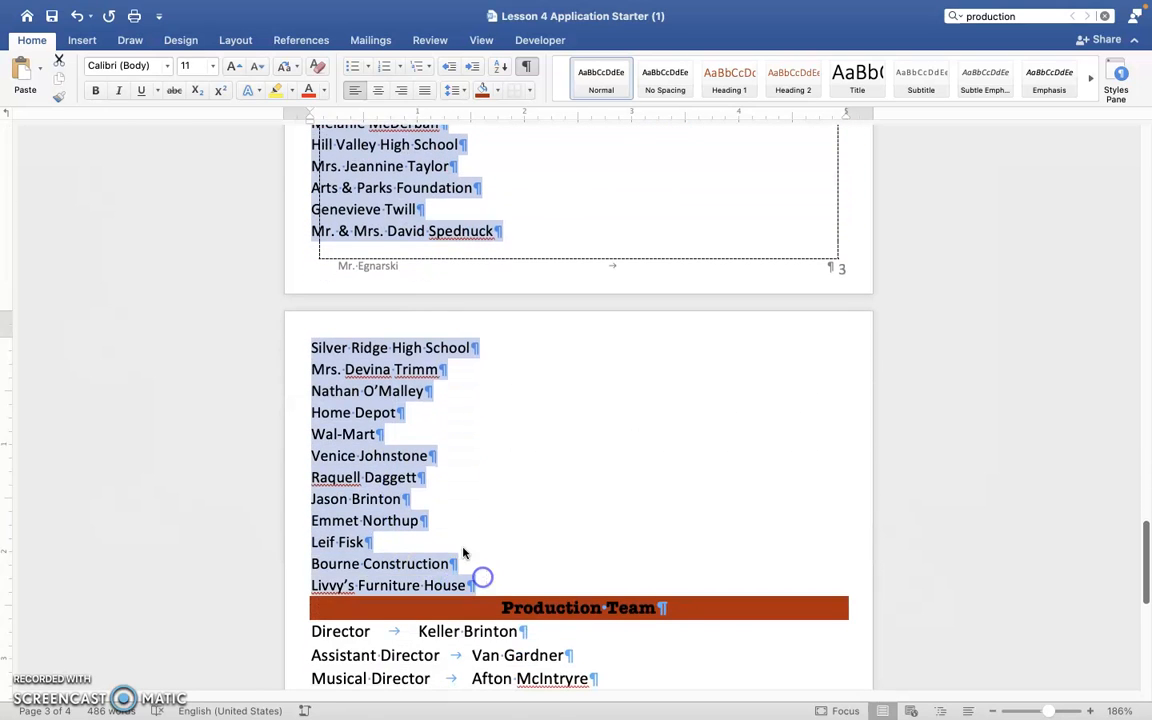
{"action": "left_click", "coordinate": [353, 66]}
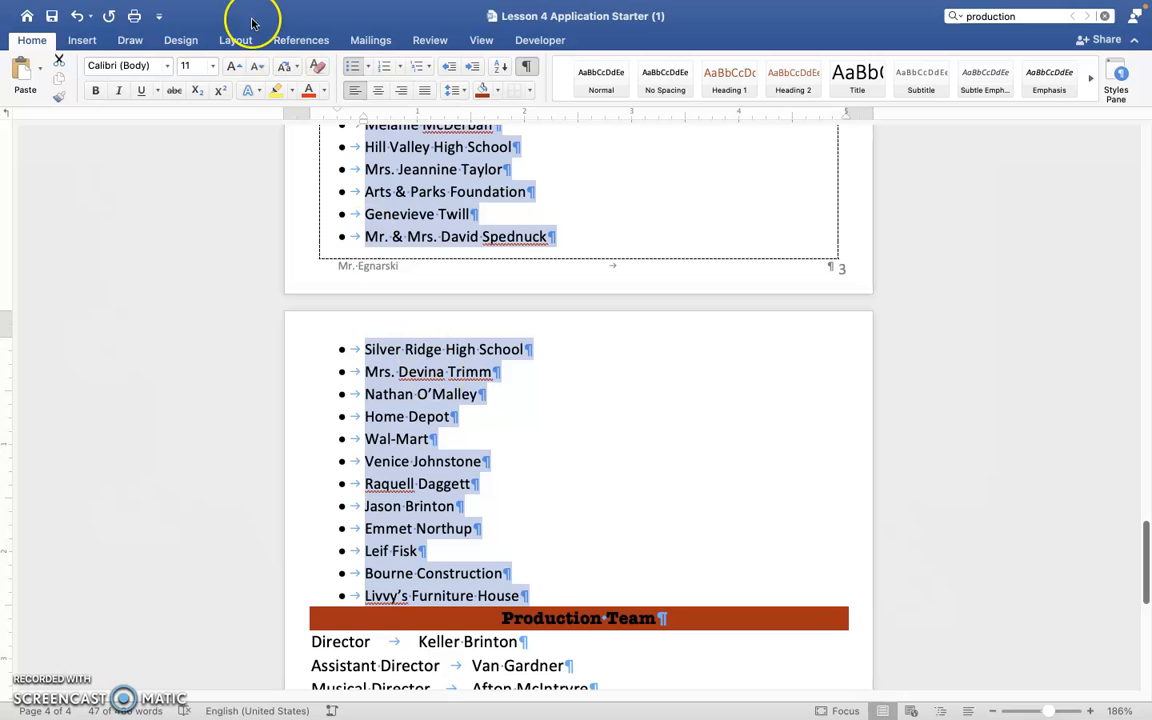
Arrange the bulleted Special Thanks To... list in two columns.
{"action": "left_click", "coordinate": [180, 40]}
{"action": "left_click", "coordinate": [298, 42]}
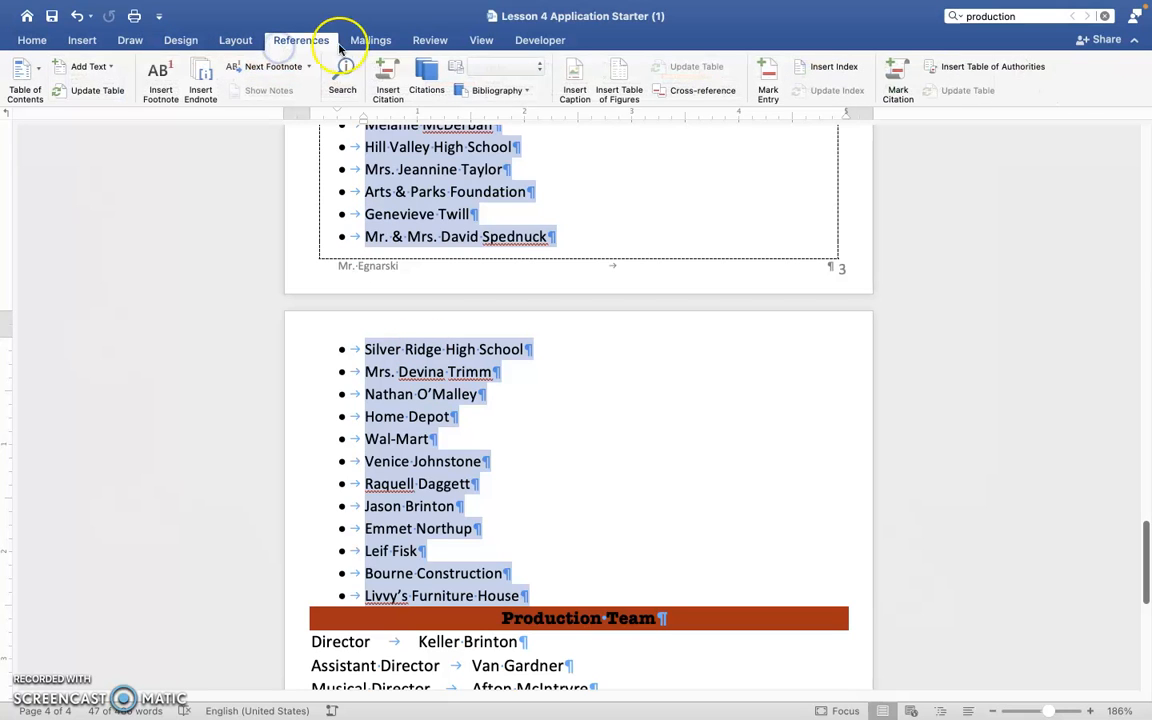
{"action": "left_click", "coordinate": [238, 41]}
{"action": "left_click", "coordinate": [162, 68]}
{"action": "left_click", "coordinate": [178, 139]}
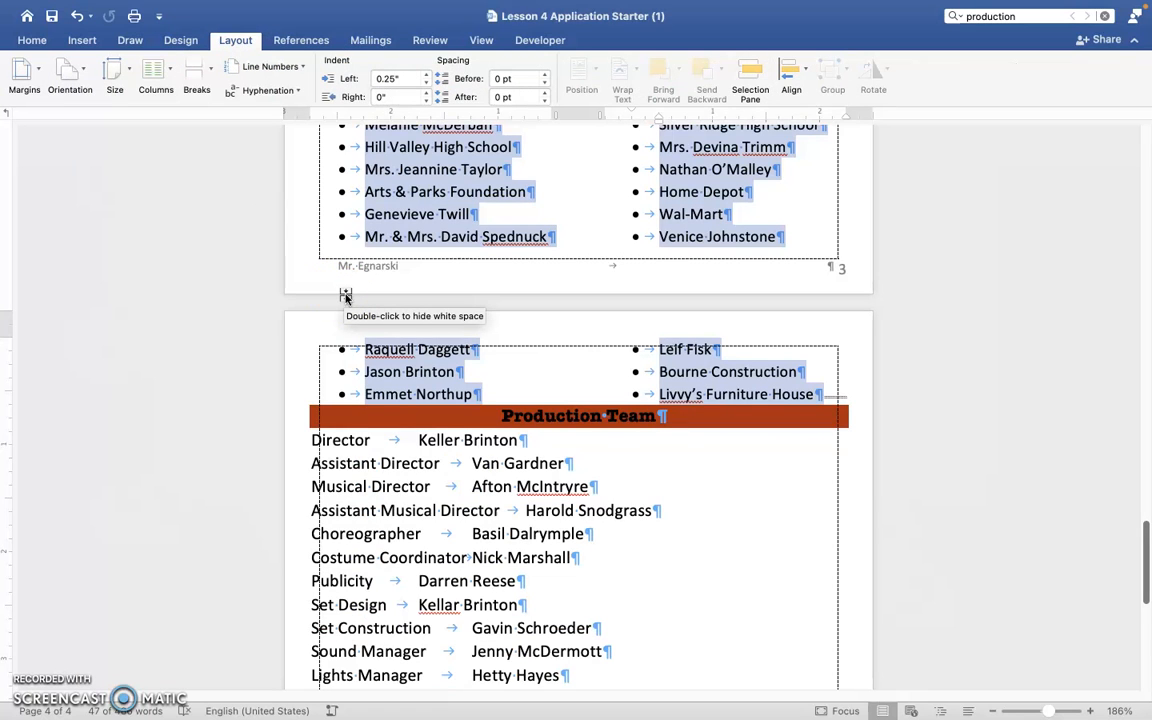
Reduce the font size of the two-column Special Thanks To... list to 8 pt.
{"action": "scroll", "coordinate": [345, 296], "scroll_direction": "up", "scroll_amount": 2}
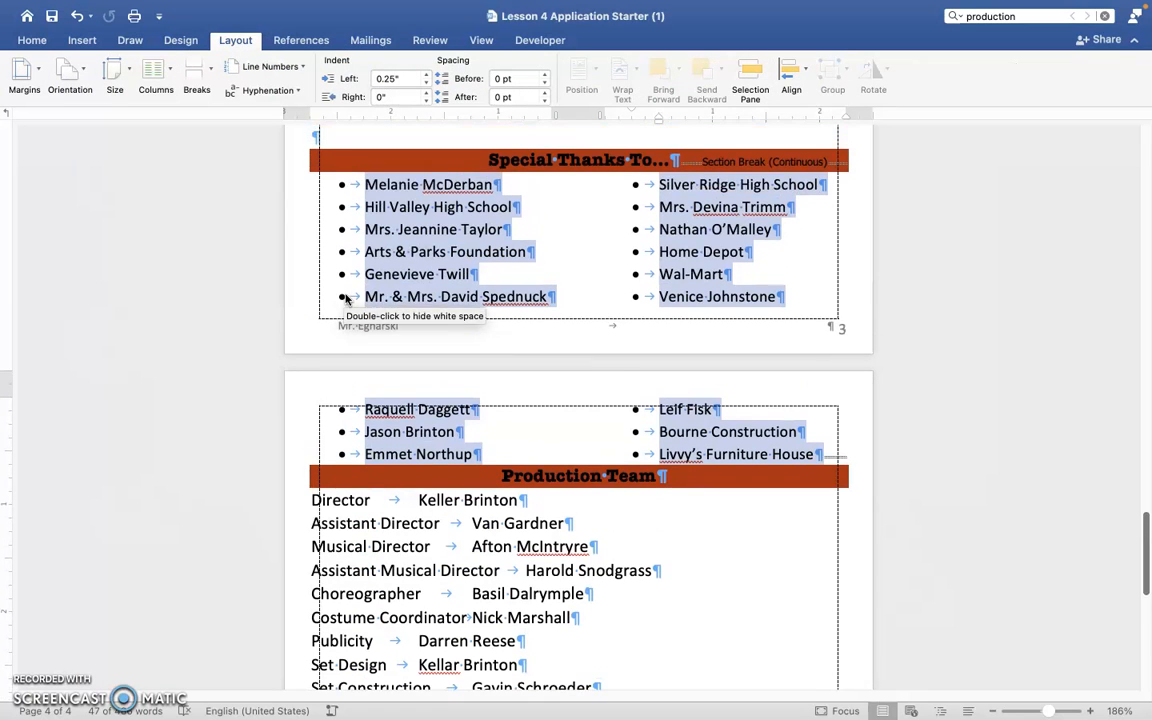
{"action": "left_click", "coordinate": [34, 42]}
{"action": "left_click", "coordinate": [256, 67]}
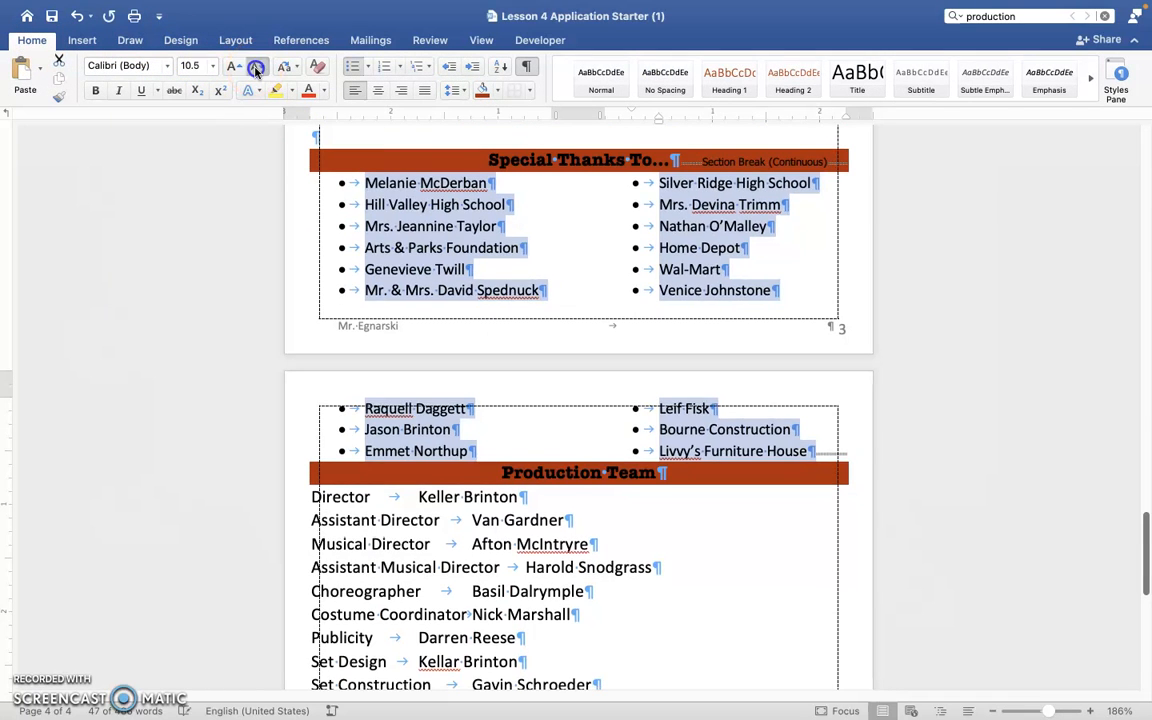
{"action": "left_click", "coordinate": [256, 67]}
{"action": "left_click", "coordinate": [256, 67]}
{"action": "left_click", "coordinate": [256, 67]}
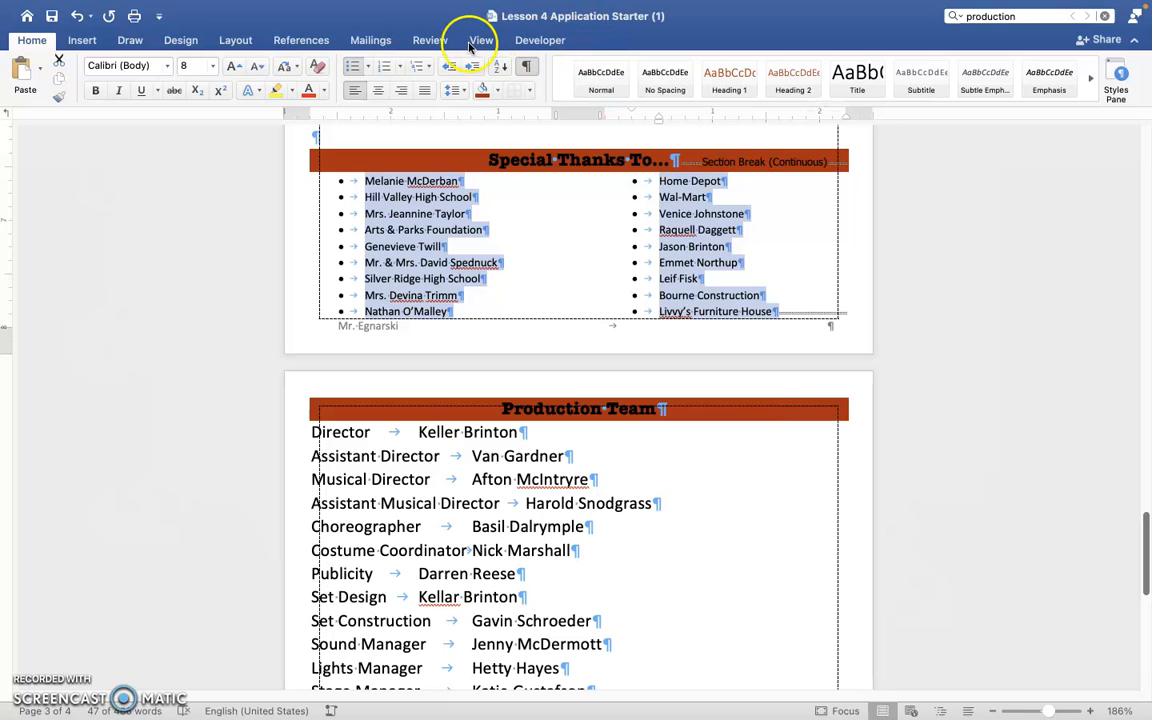
Go to the Page4 bookmark and place the cursor in the Production Team section.
{"action": "left_click", "coordinate": [84, 41]}
{"action": "left_click", "coordinate": [627, 78]}
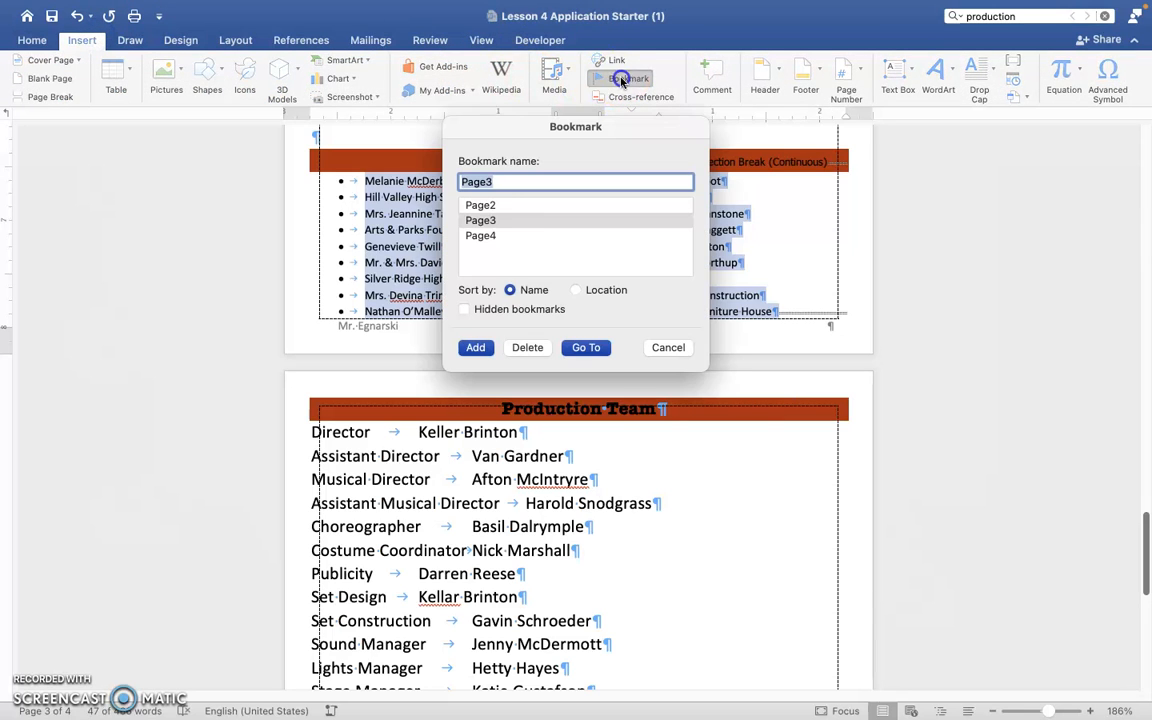
{"action": "left_click", "coordinate": [503, 237]}
{"action": "left_click", "coordinate": [587, 348]}
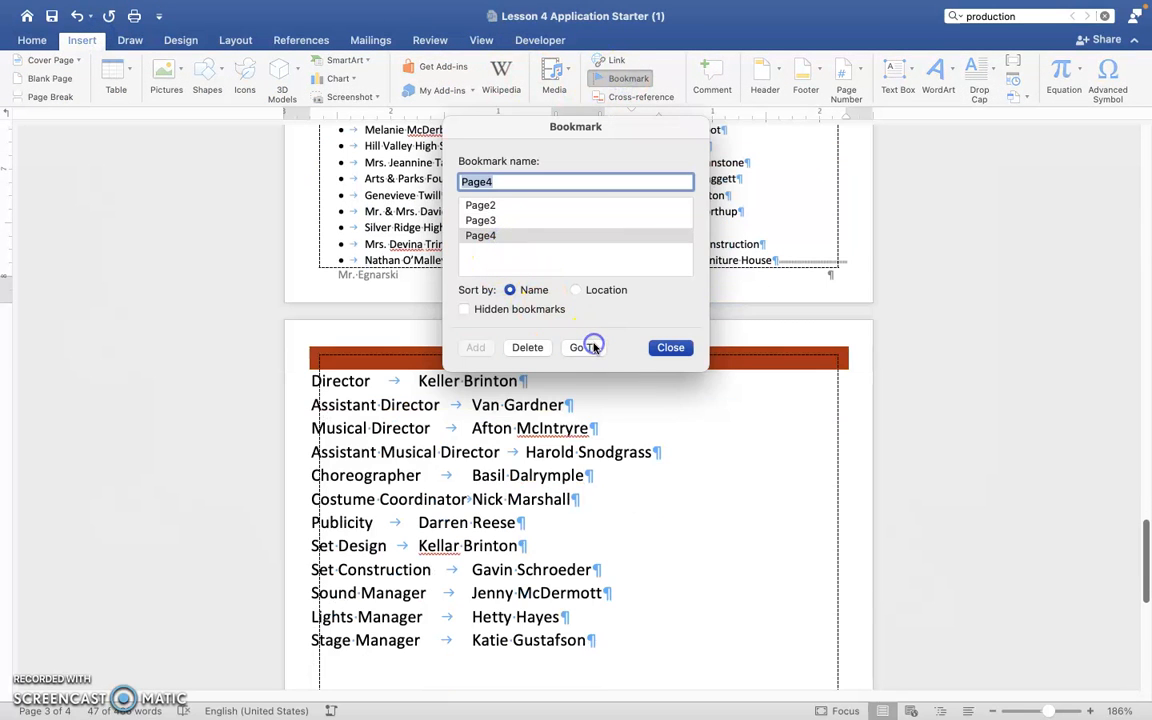
{"action": "left_click", "coordinate": [671, 348]}
{"action": "left_click", "coordinate": [434, 376]}
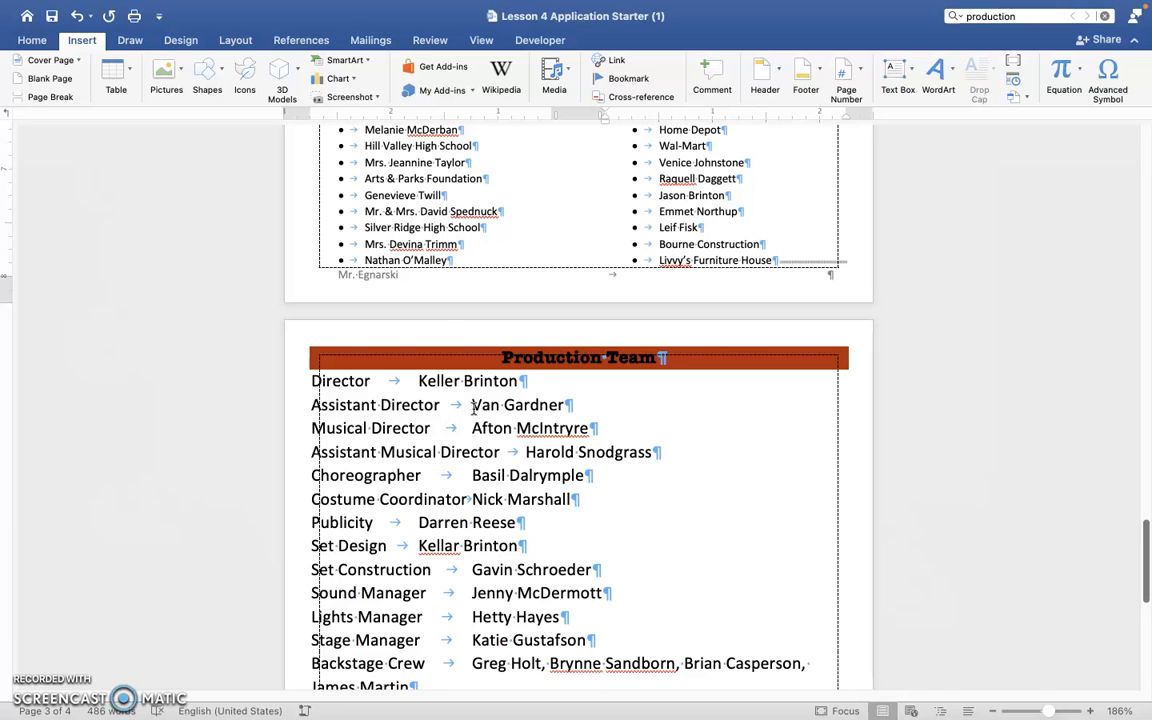
Select every Production Team entry from Director to the end of the Backstage Crew names and open their Tabs settings.
{"action": "scroll", "coordinate": [474, 408], "scroll_direction": "up", "scroll_amount": 15}
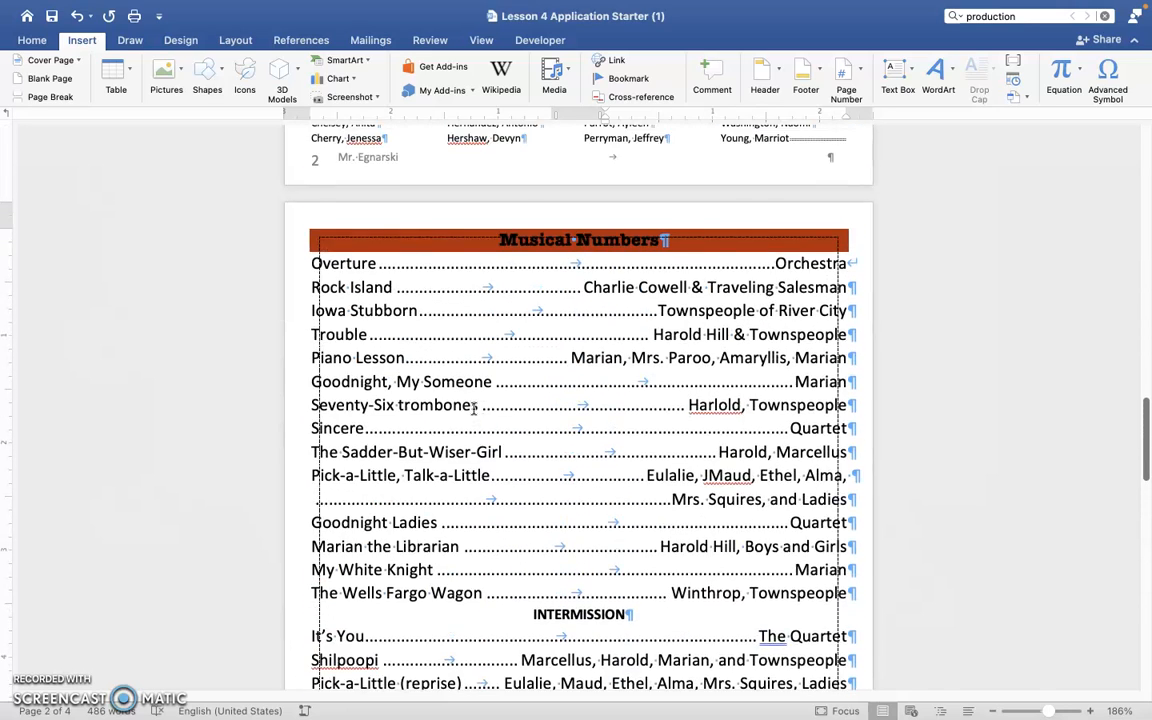
{"action": "scroll", "coordinate": [474, 408], "scroll_direction": "down", "scroll_amount": 3}
{"action": "scroll", "coordinate": [676, 390], "scroll_direction": "down", "scroll_amount": 15}
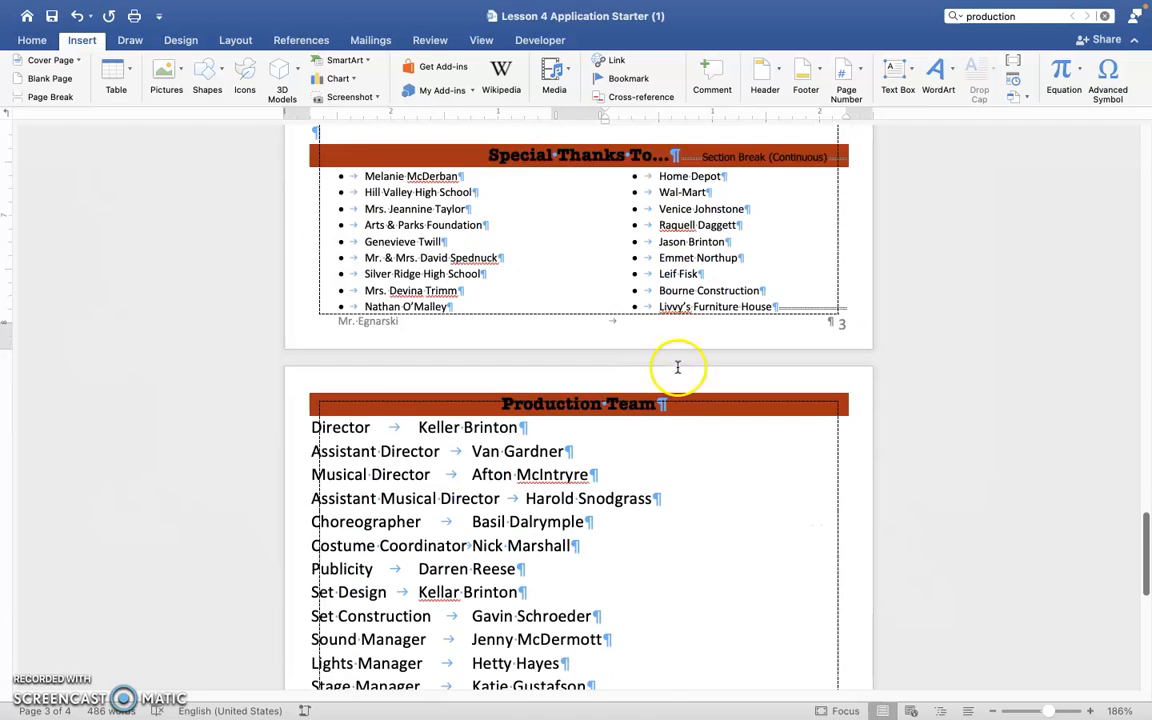
{"action": "left_click", "coordinate": [311, 271]}
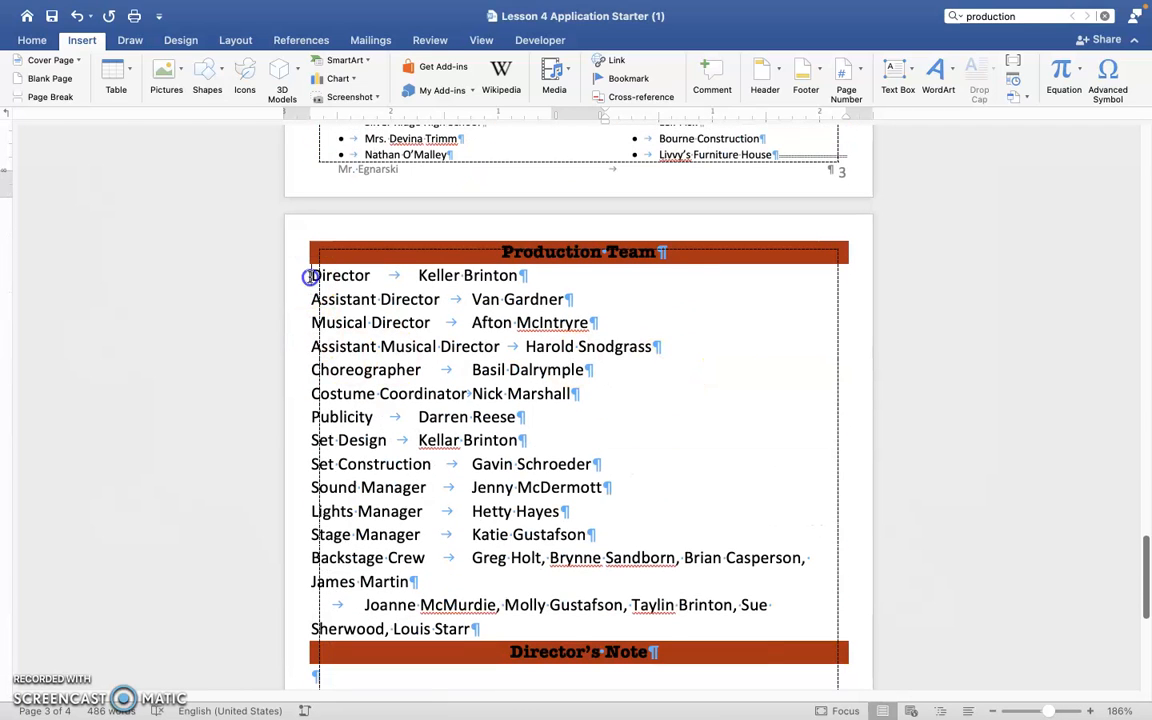
{"action": "left_click", "coordinate": [580, 621], "text": "shift"}
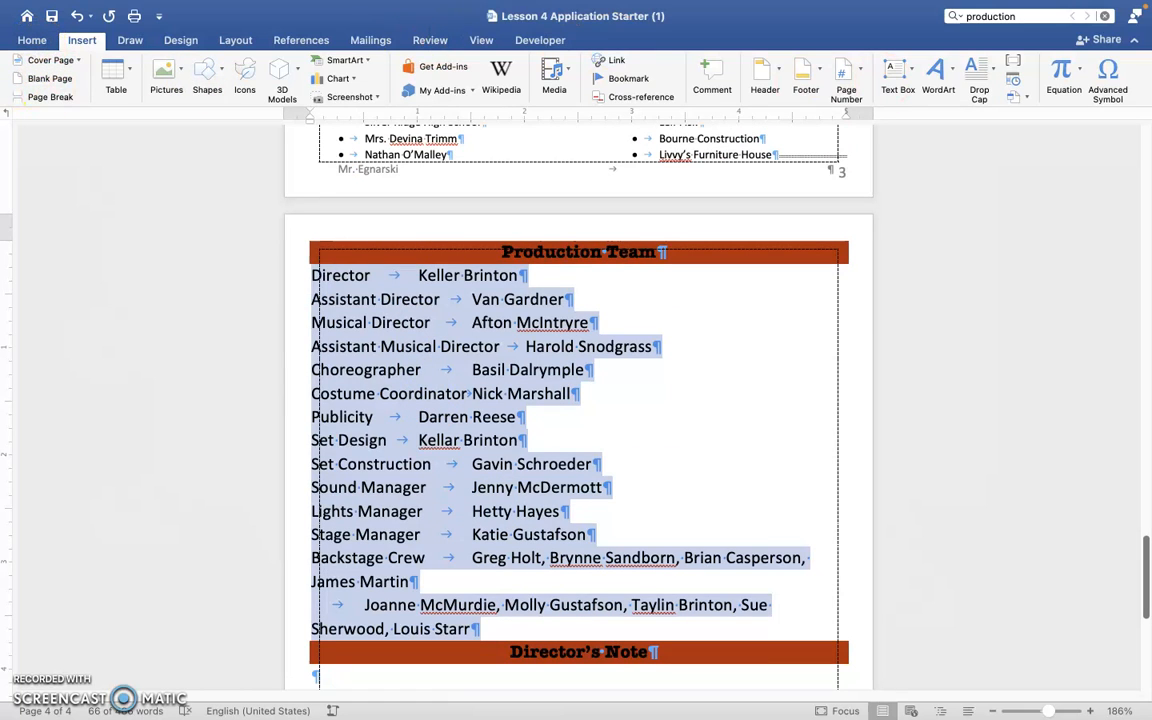
{"action": "left_click", "coordinate": [345, 9]}
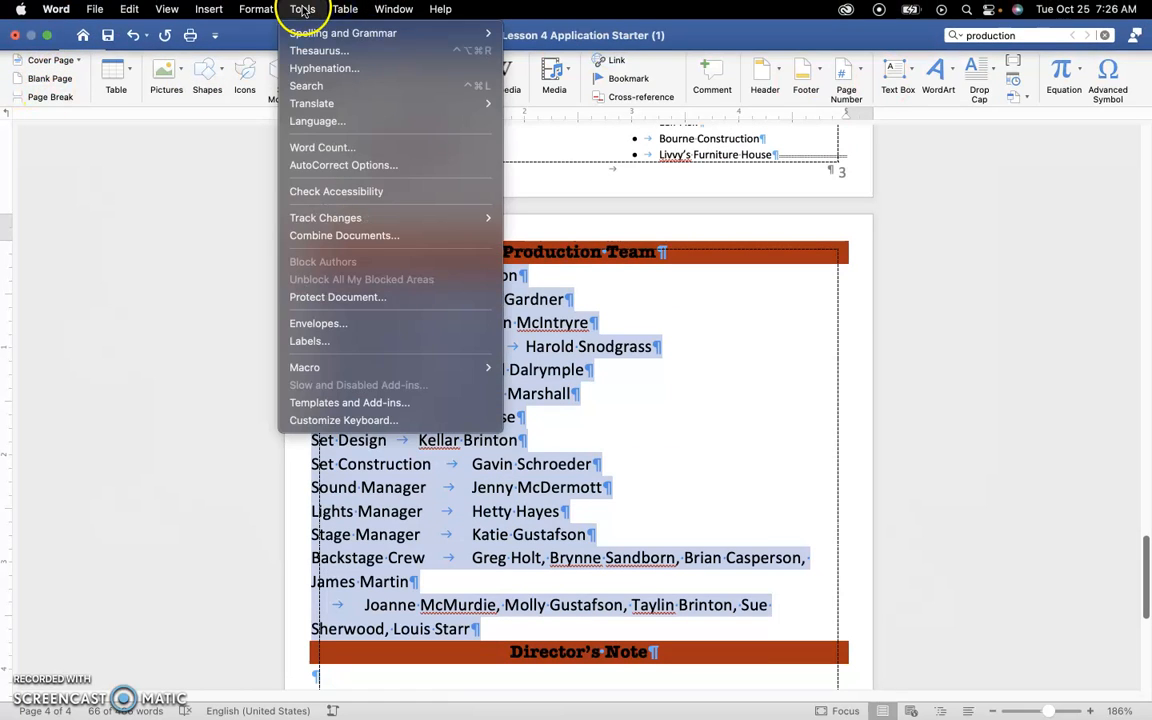
{"action": "left_click", "coordinate": [262, 69]}
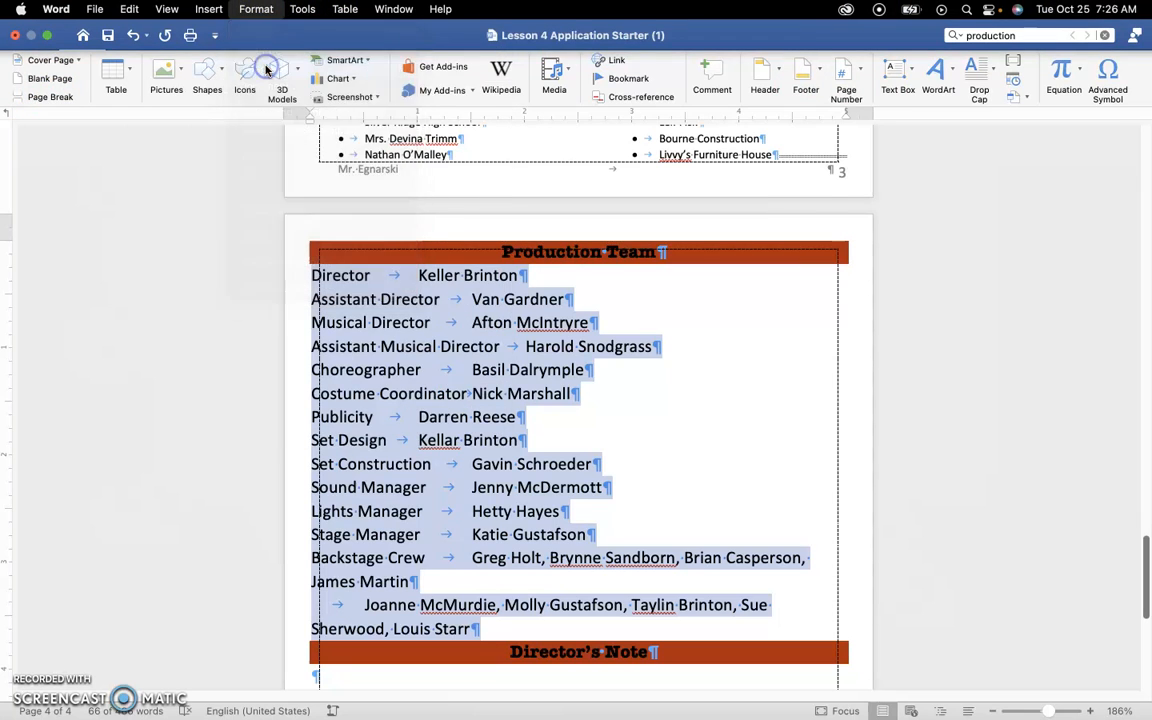
{"action": "left_click", "coordinate": [386, 556]}
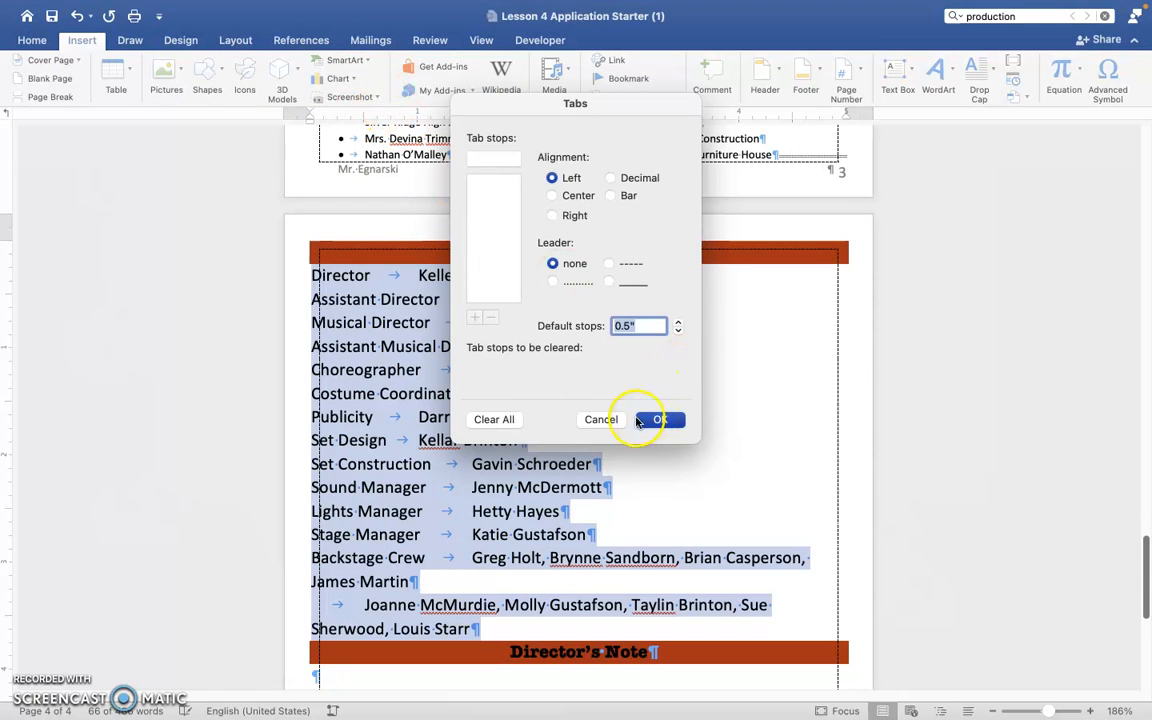
Add a right-aligned 5" tab stop with a dotted leader to the selected Production Team list.
{"action": "left_click", "coordinate": [500, 159]}
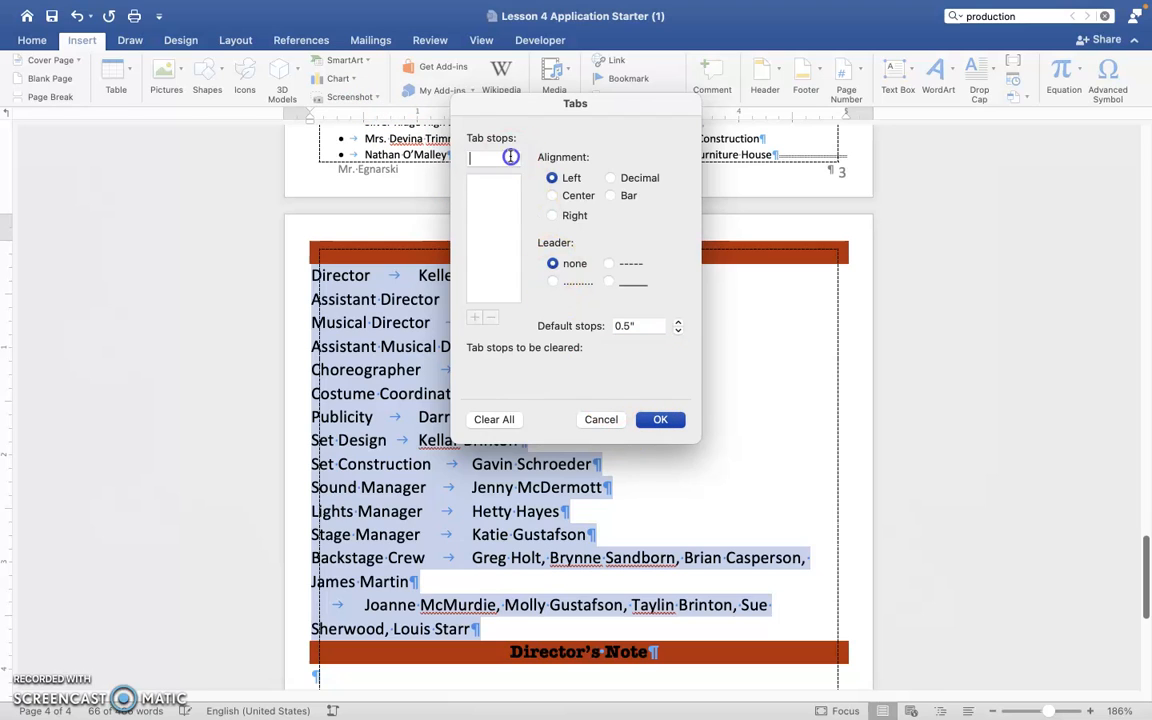
{"action": "type", "text": "5"}
{"action": "left_click", "coordinate": [556, 217]}
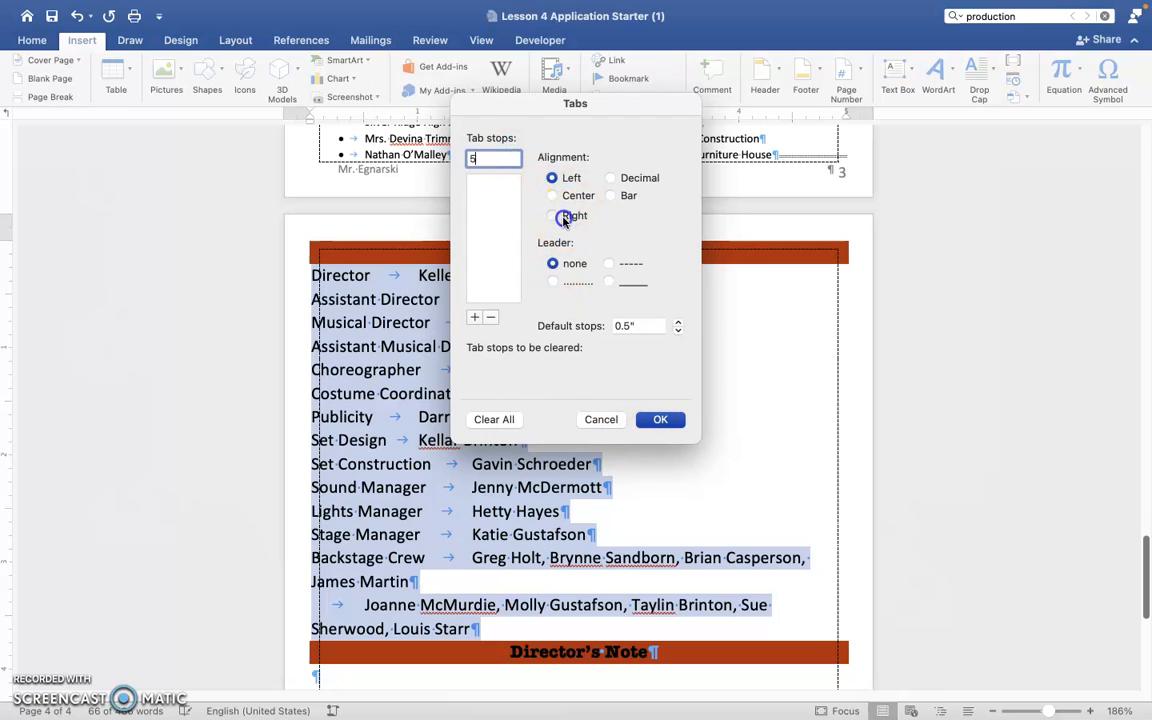
{"action": "left_click", "coordinate": [553, 281]}
{"action": "left_click", "coordinate": [476, 317]}
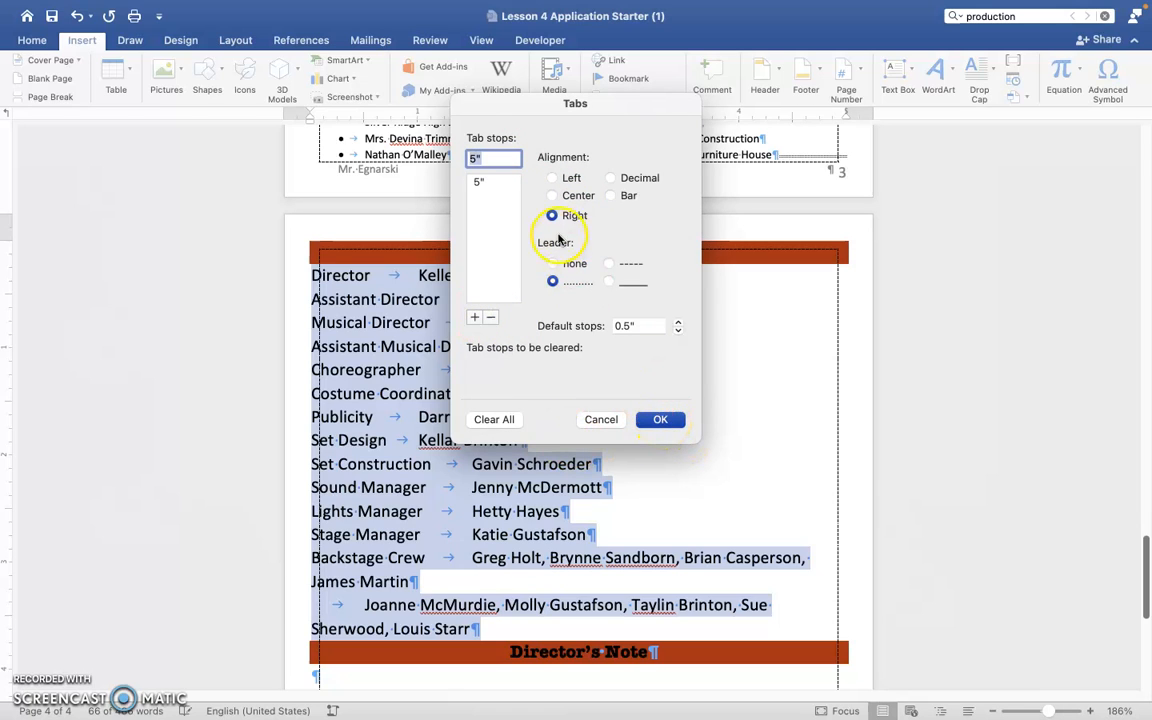
{"action": "left_click", "coordinate": [684, 426]}
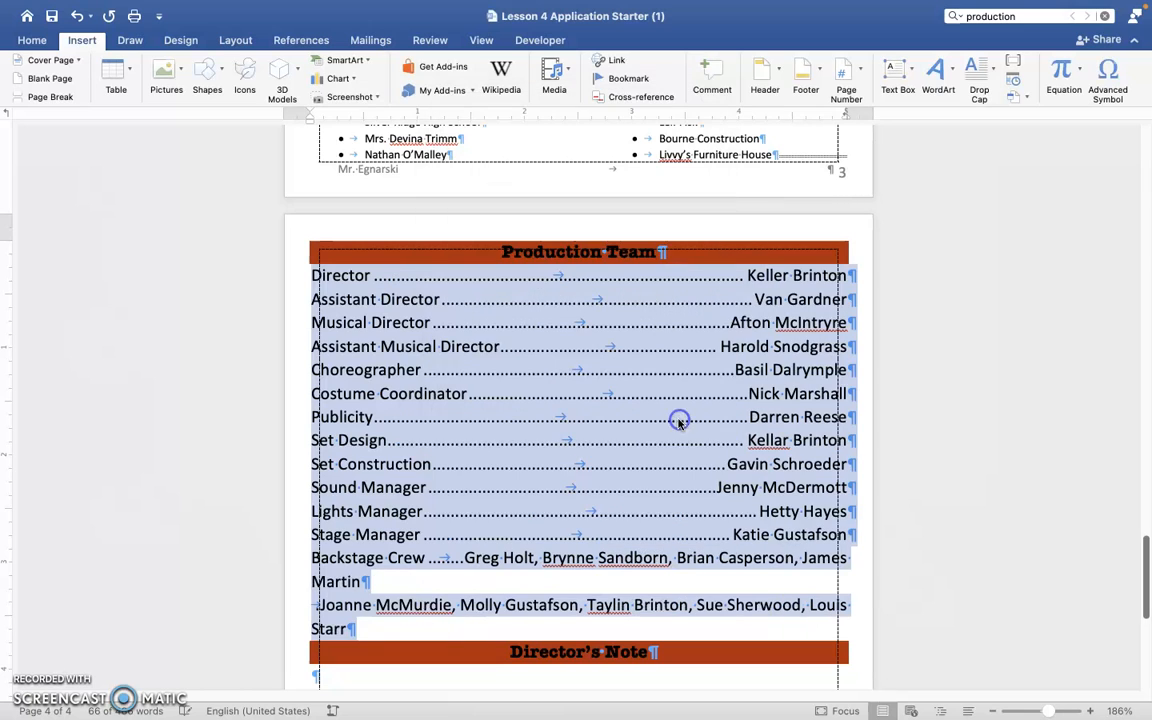
Place the cursor on the first blank line below the Director's Note heading.
{"action": "scroll", "coordinate": [716, 560], "scroll_direction": "down", "scroll_amount": 3}
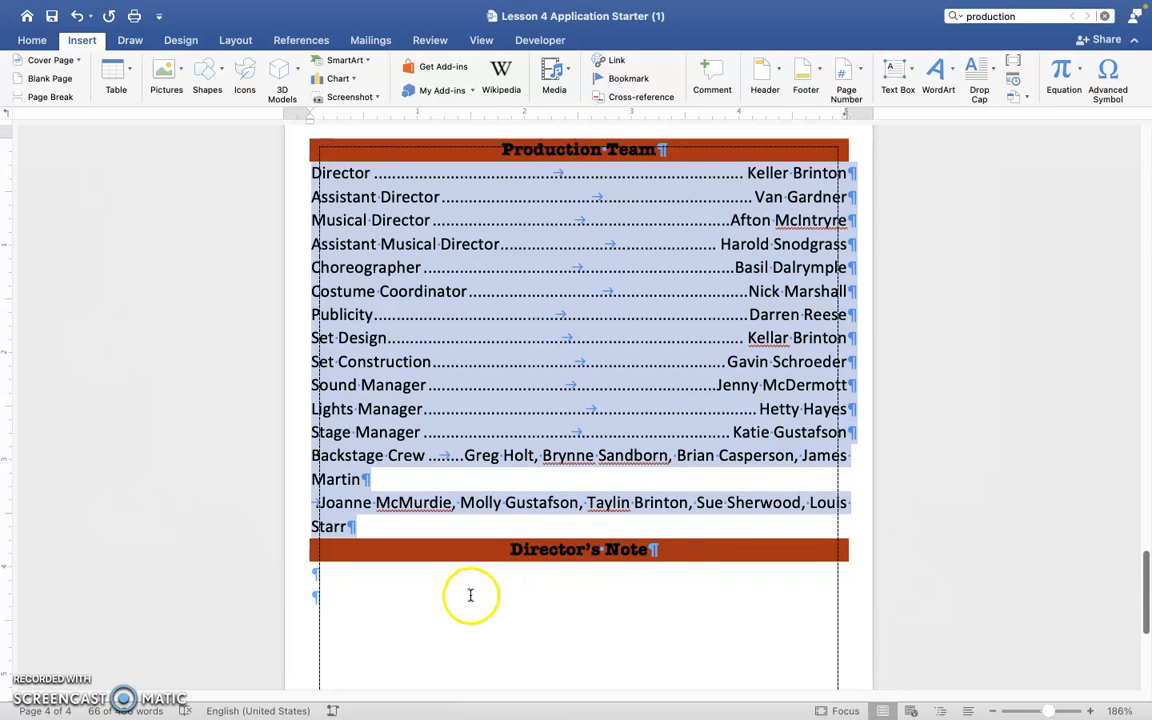
{"action": "scroll", "coordinate": [470, 594], "scroll_direction": "down", "scroll_amount": 5}
{"action": "left_click", "coordinate": [520, 416]}
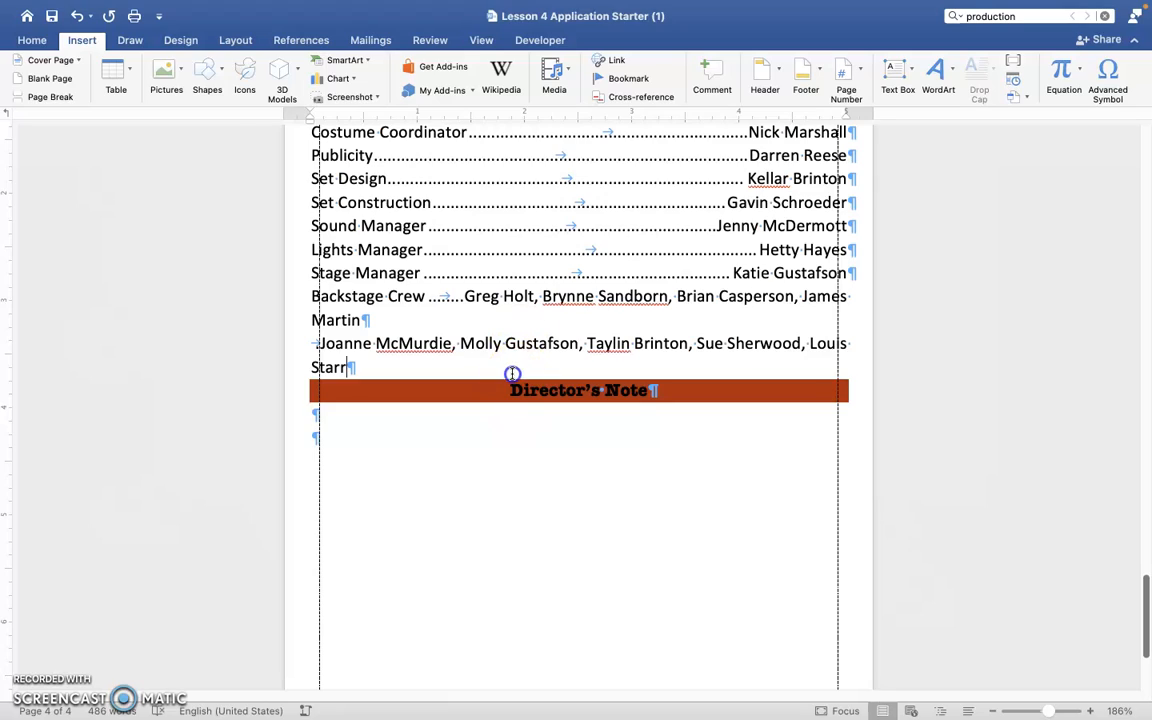
{"action": "scroll", "coordinate": [512, 375], "scroll_direction": "up", "scroll_amount": 5}
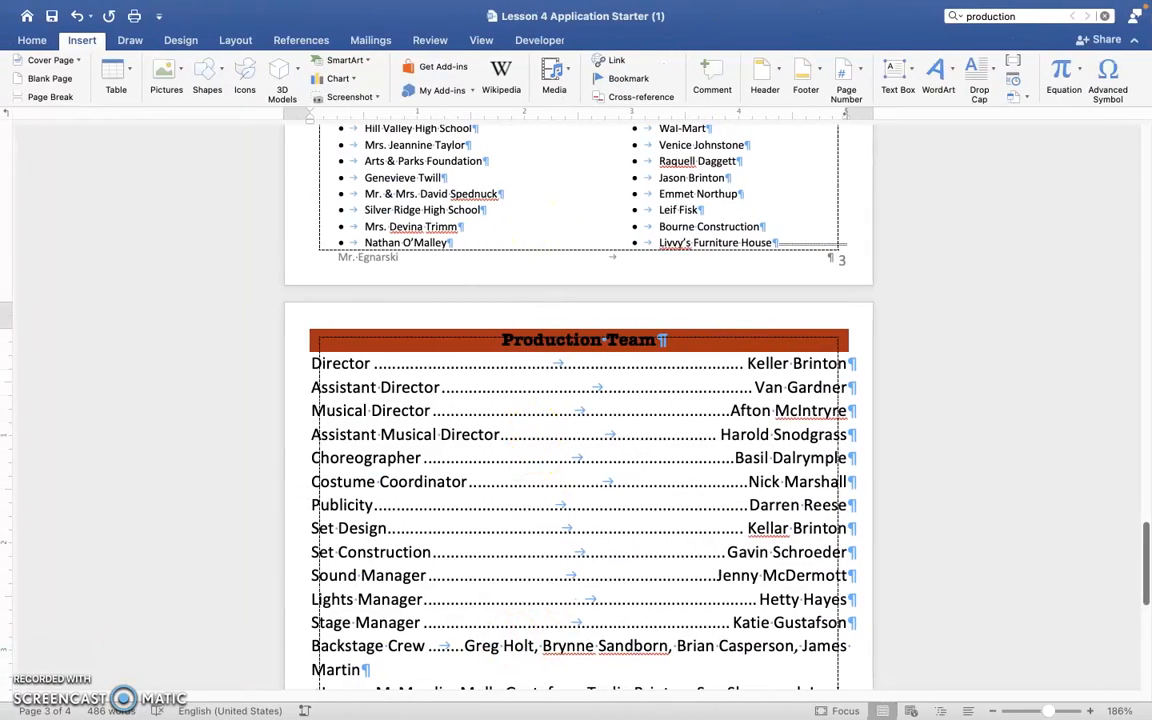
{"action": "scroll", "coordinate": [554, 649], "scroll_direction": "down", "scroll_amount": 3}
{"action": "scroll", "coordinate": [554, 649], "scroll_direction": "down", "scroll_amount": 2}
{"action": "left_click", "coordinate": [527, 574]}
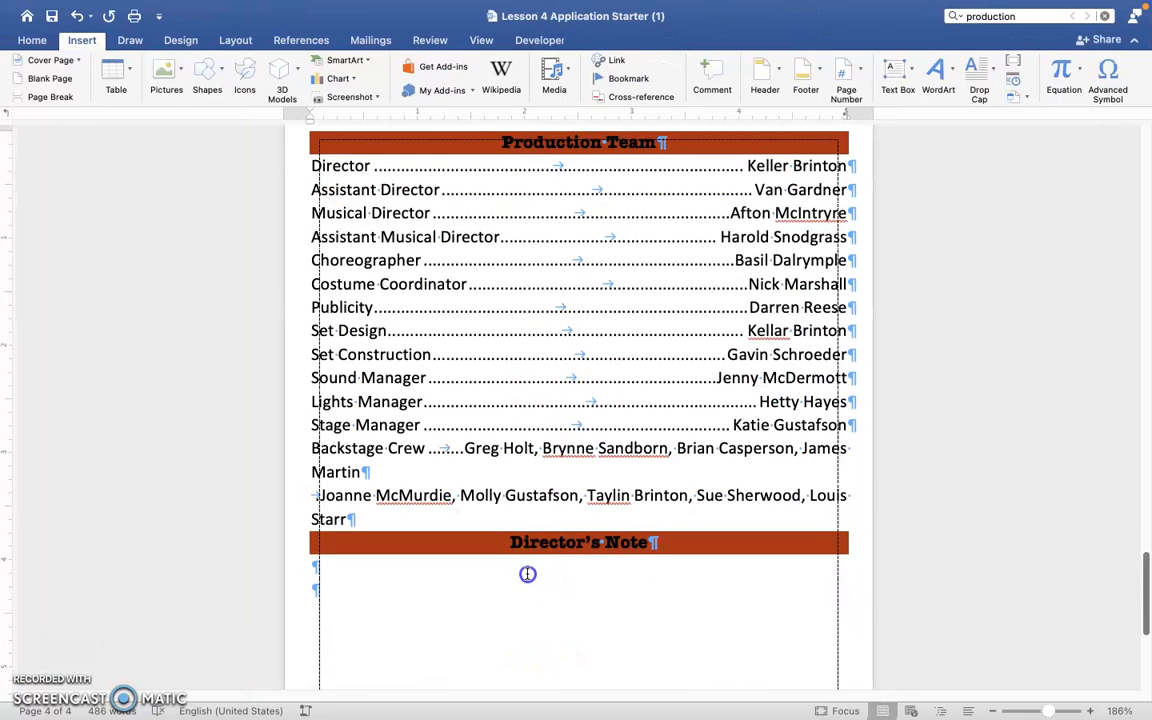
{"action": "left_click", "coordinate": [503, 584]}
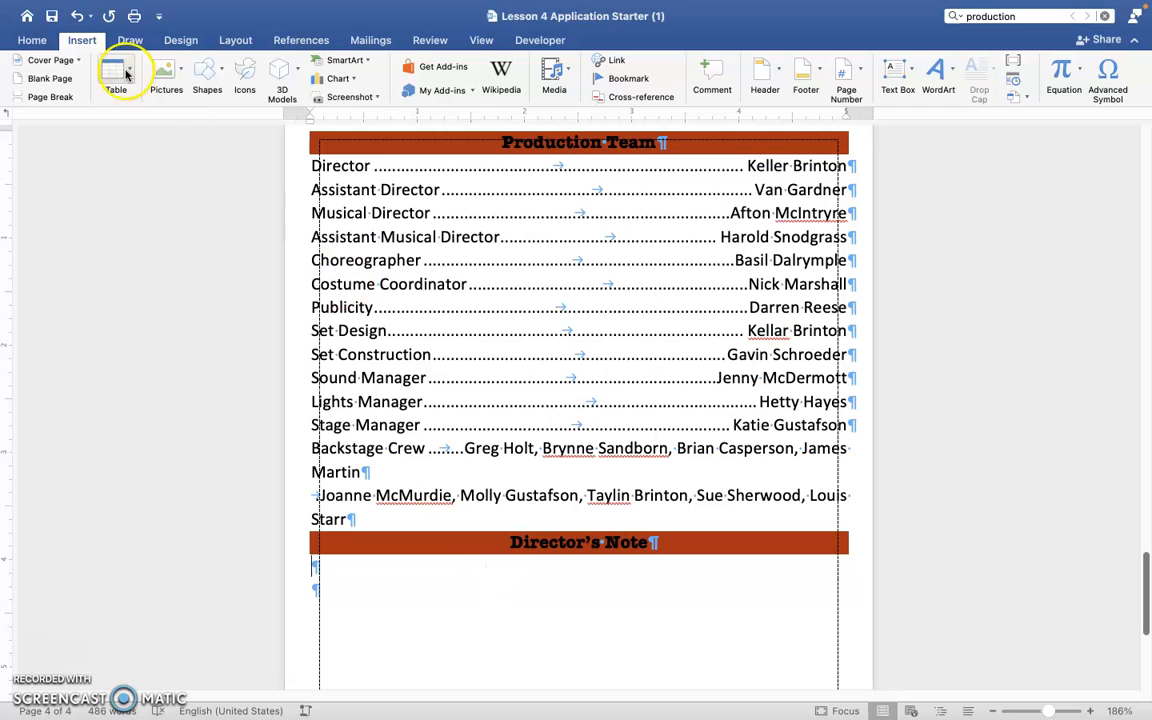
Insert the text of Director's Note.txt from the Downloads folder, keeping the Mac OS (Default) encoding.
{"action": "left_click", "coordinate": [1022, 96]}
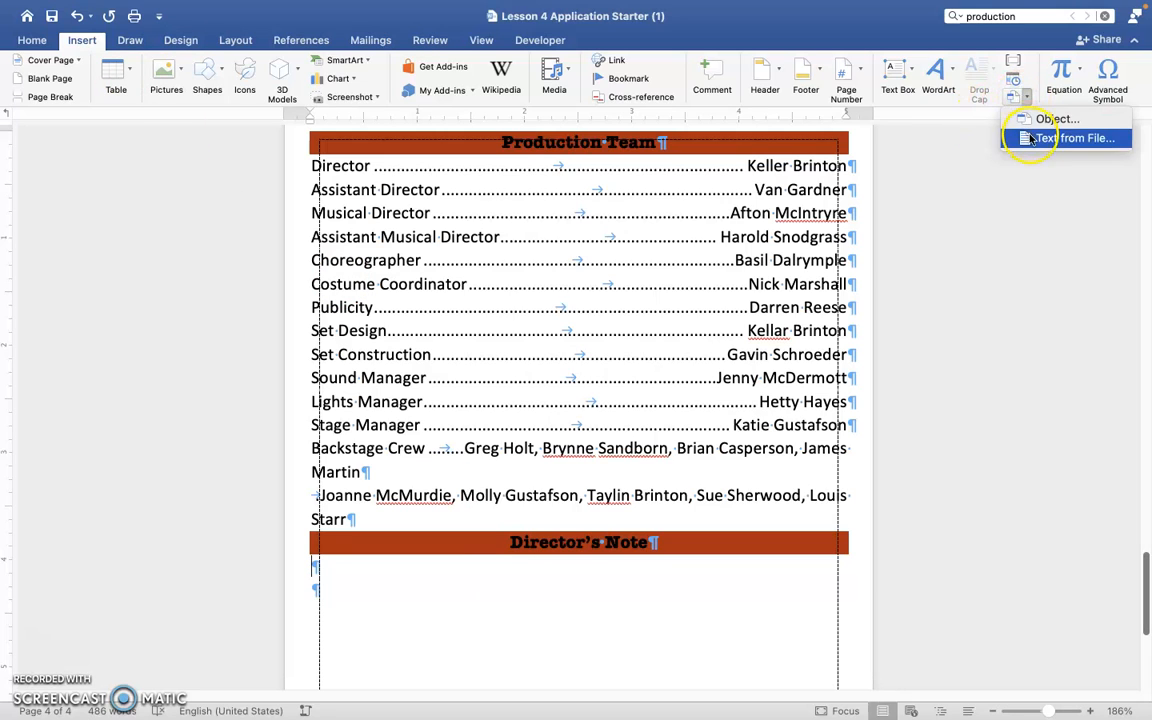
{"action": "left_click", "coordinate": [1031, 138]}
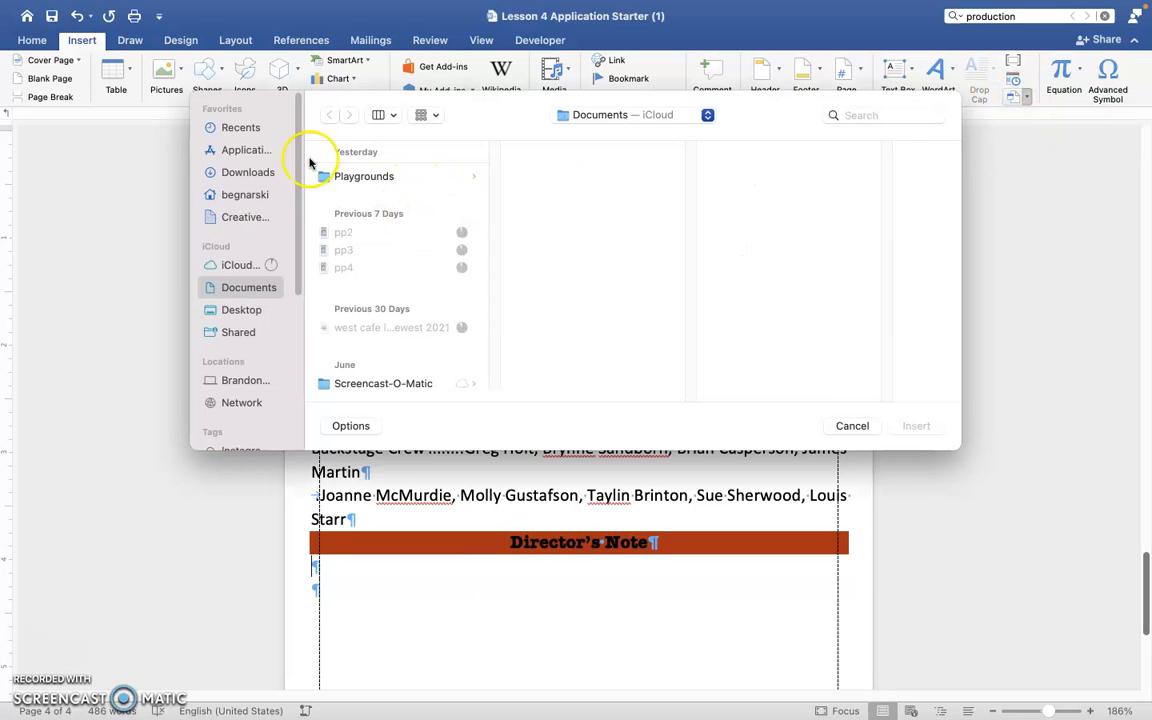
{"action": "left_click", "coordinate": [244, 173]}
{"action": "left_click", "coordinate": [336, 176]}
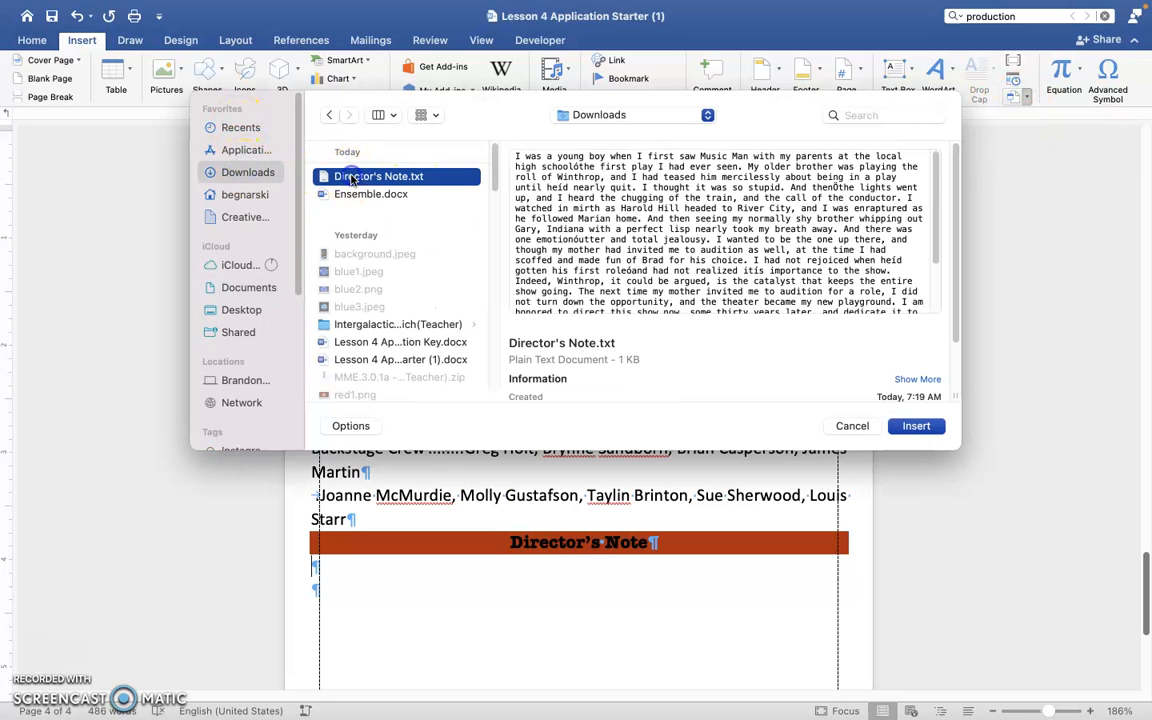
{"action": "left_click", "coordinate": [917, 427]}
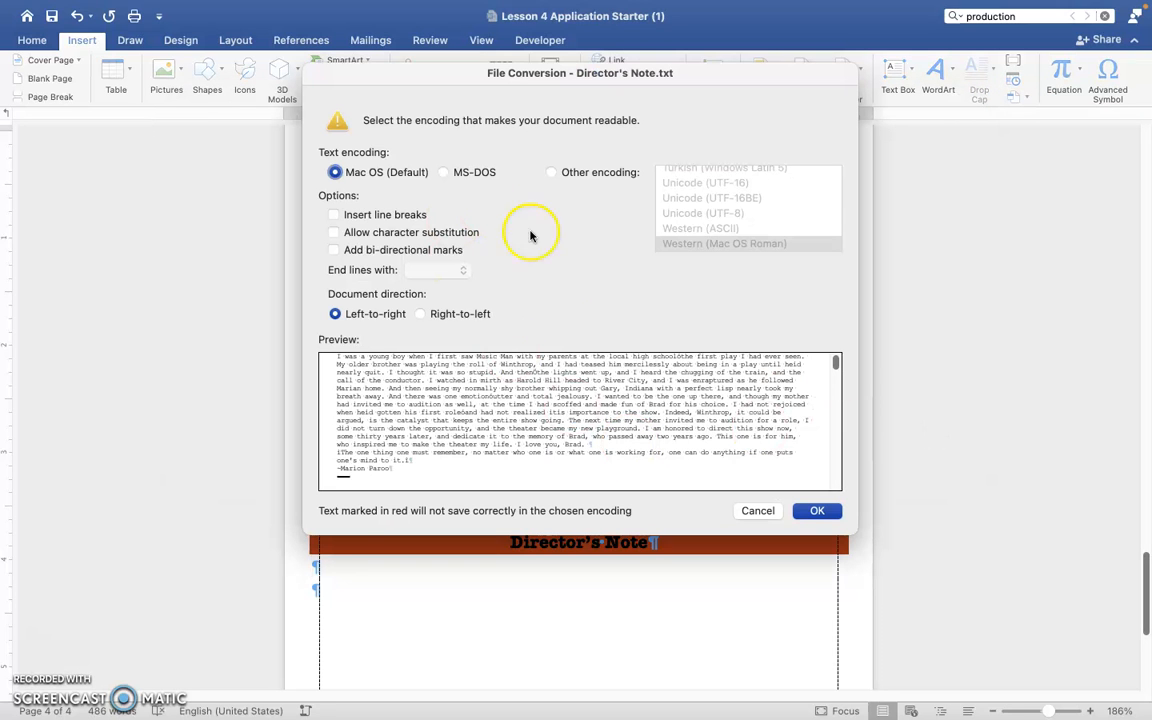
{"action": "left_click", "coordinate": [835, 511]}
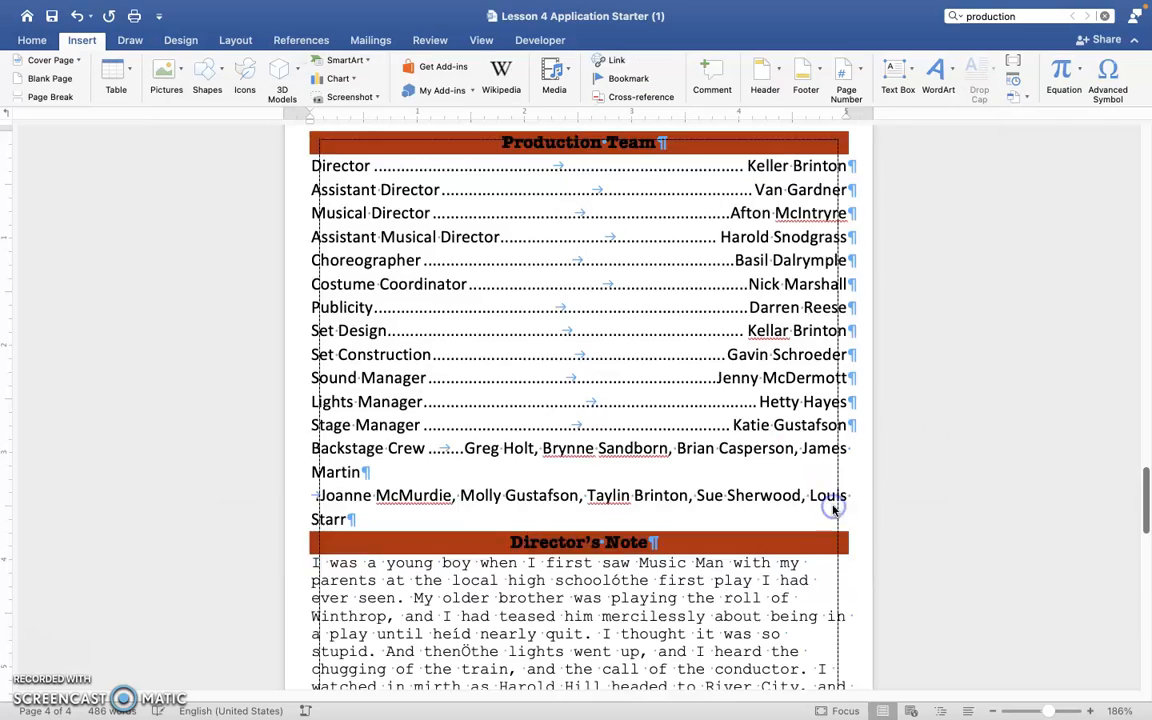
Use Format Painter to apply the Calibri (Body) 12 pt body text formatting to the whole inserted Director's Note text.
{"action": "scroll", "coordinate": [597, 490], "scroll_direction": "up", "scroll_amount": 10}
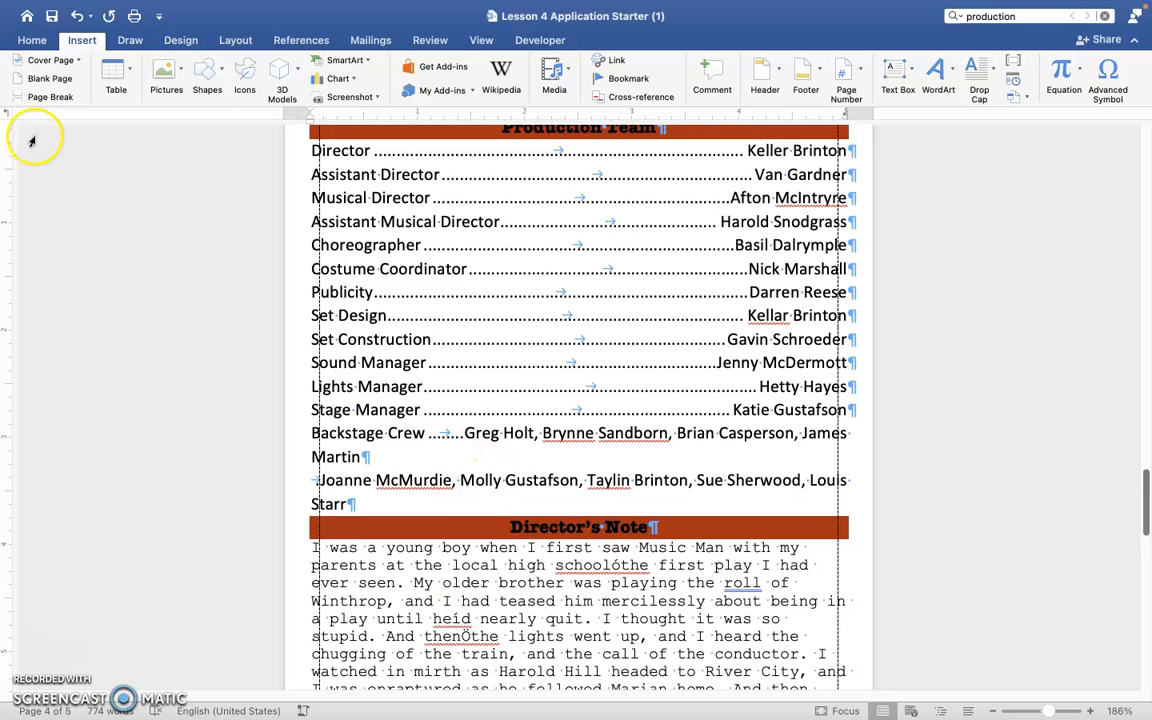
{"action": "left_click", "coordinate": [32, 40]}
{"action": "left_click", "coordinate": [58, 97]}
{"action": "scroll", "coordinate": [291, 483], "scroll_direction": "down", "scroll_amount": 5}
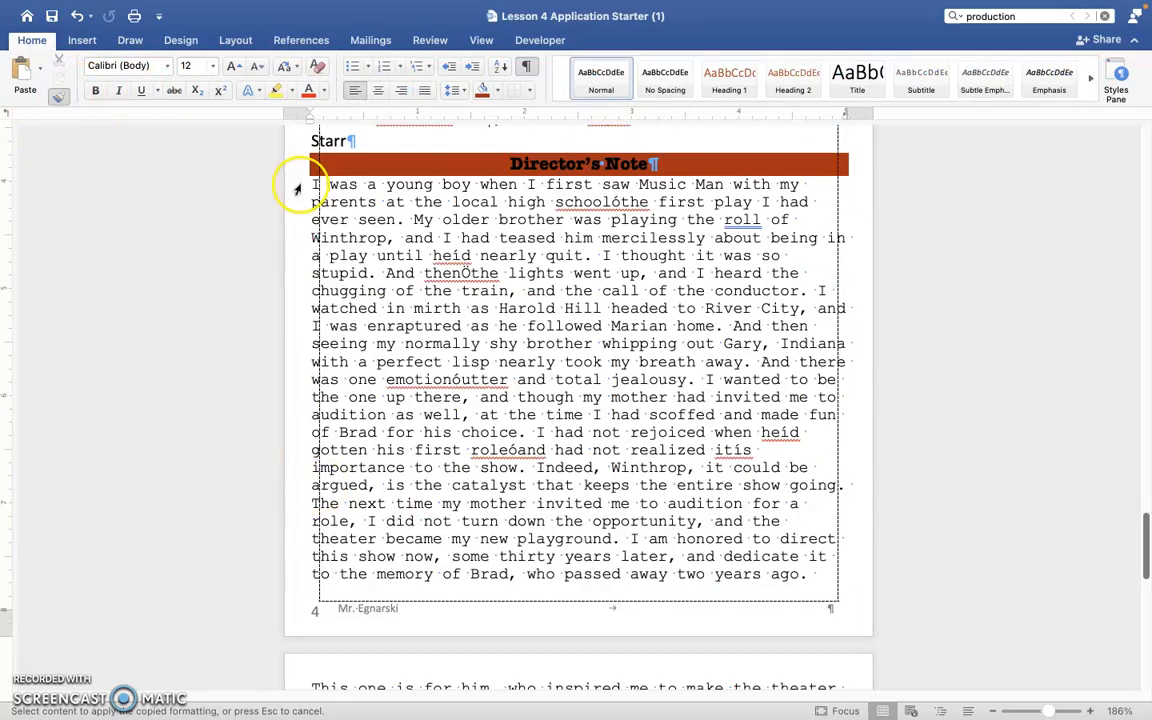
{"action": "mouse_move", "coordinate": [301, 185]}
{"action": "left_mouse_down"}
{"action": "mouse_move", "coordinate": [555, 576]}
{"action": "mouse_move", "coordinate": [586, 650]}
{"action": "left_mouse_up"}
{"action": "scroll", "coordinate": [555, 576], "scroll_direction": "down", "scroll_amount": 2}
{"action": "scroll", "coordinate": [687, 370], "scroll_direction": "up", "scroll_amount": 2}
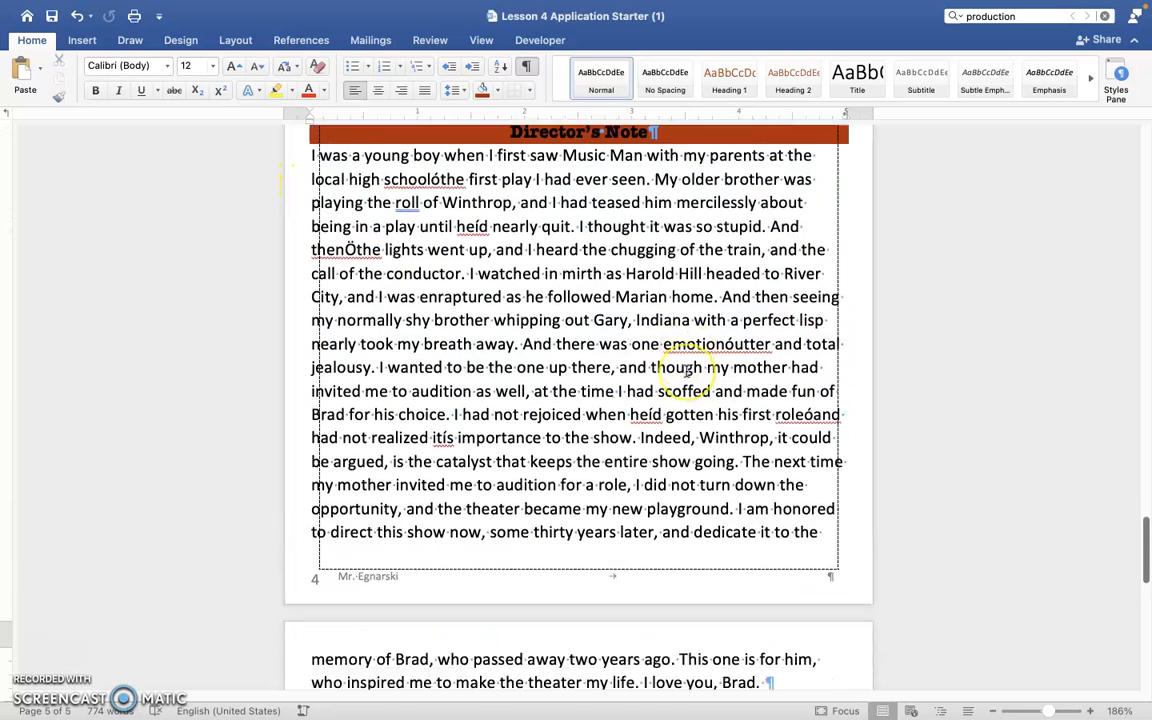
Select the whole Director's Note text and reduce its font size to 9 pt.
{"action": "scroll", "coordinate": [687, 370], "scroll_direction": "up", "scroll_amount": 1}
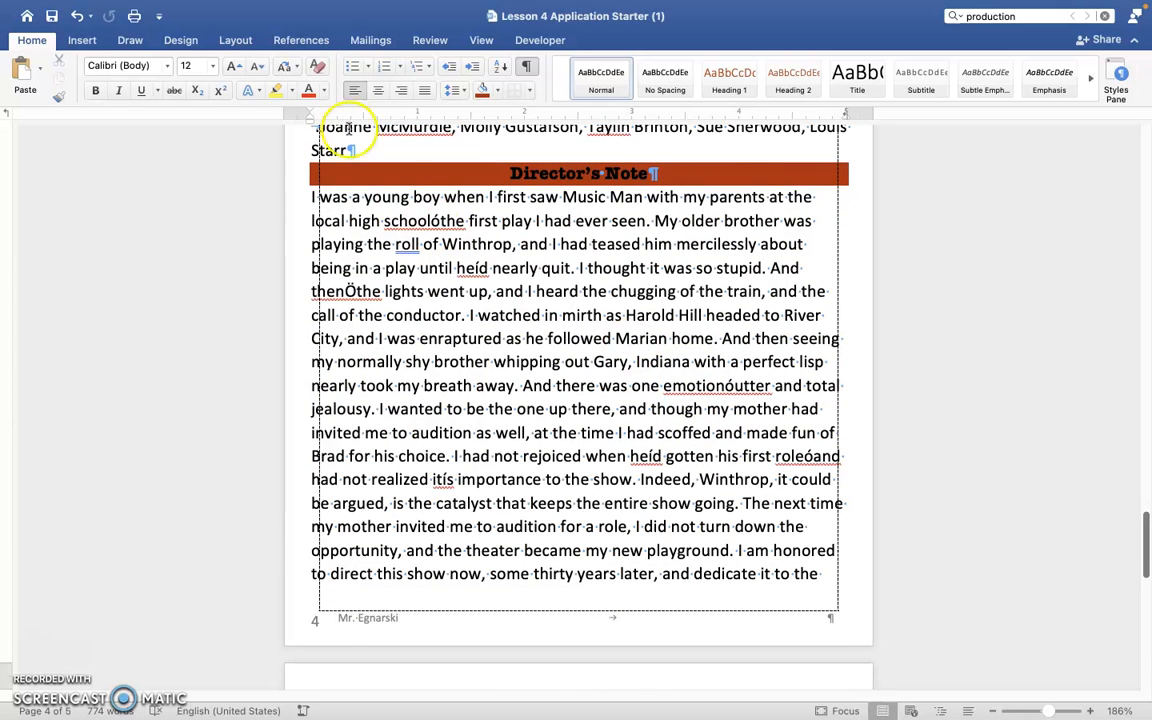
{"action": "left_click_drag", "start_coordinate": [268, 192], "coordinate": [432, 677]}
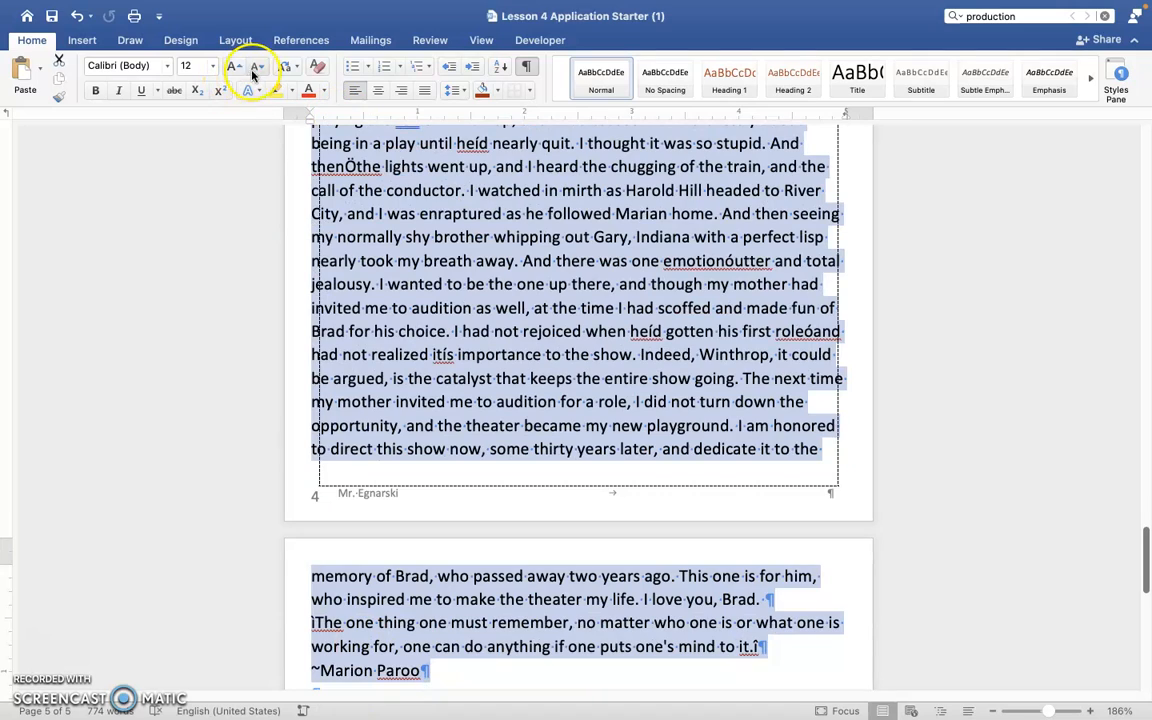
{"action": "left_click", "coordinate": [257, 67]}
{"action": "left_click", "coordinate": [257, 67]}
{"action": "left_click", "coordinate": [257, 67]}
{"action": "left_click", "coordinate": [257, 67]}
{"action": "left_click", "coordinate": [257, 67]}
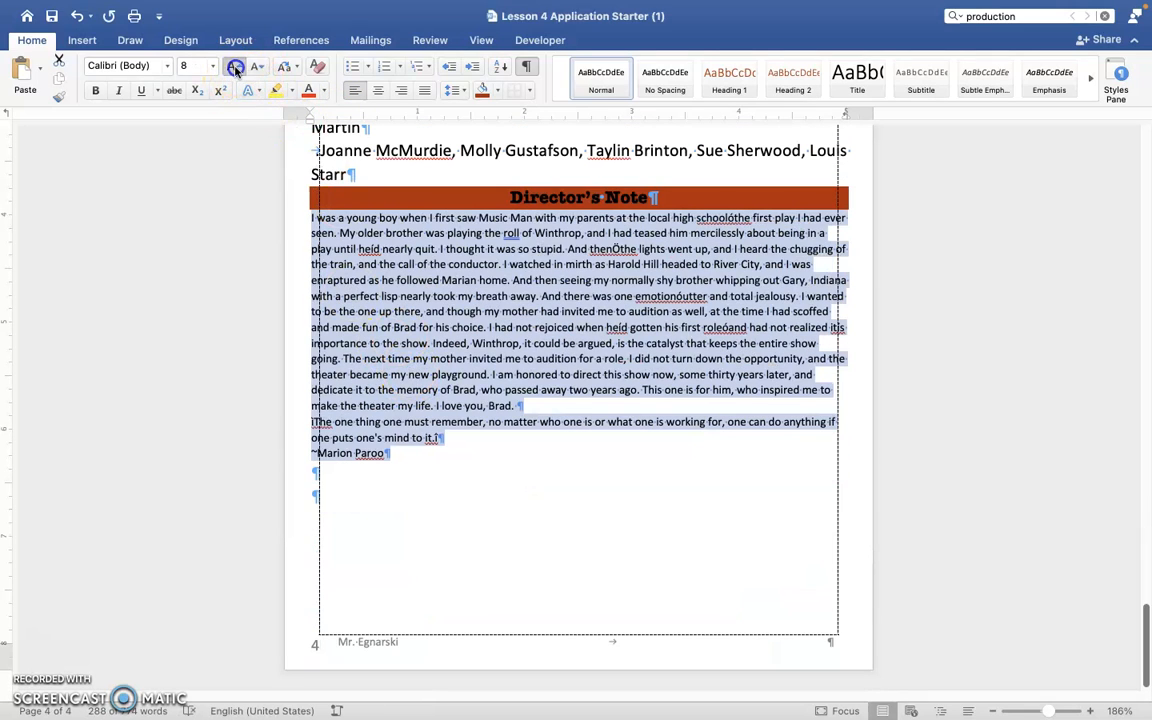
{"action": "left_click", "coordinate": [233, 66]}
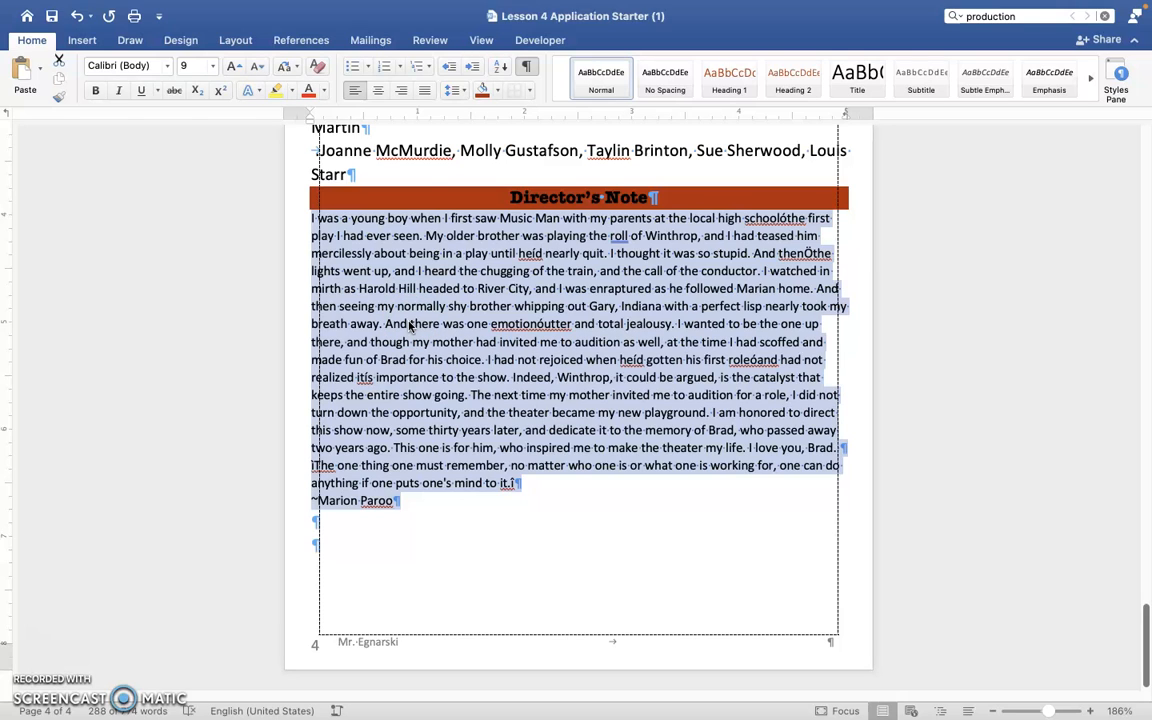
Arrange the selected Director's Note text in two columns.
{"action": "left_click", "coordinate": [88, 40]}
{"action": "left_click", "coordinate": [232, 40]}
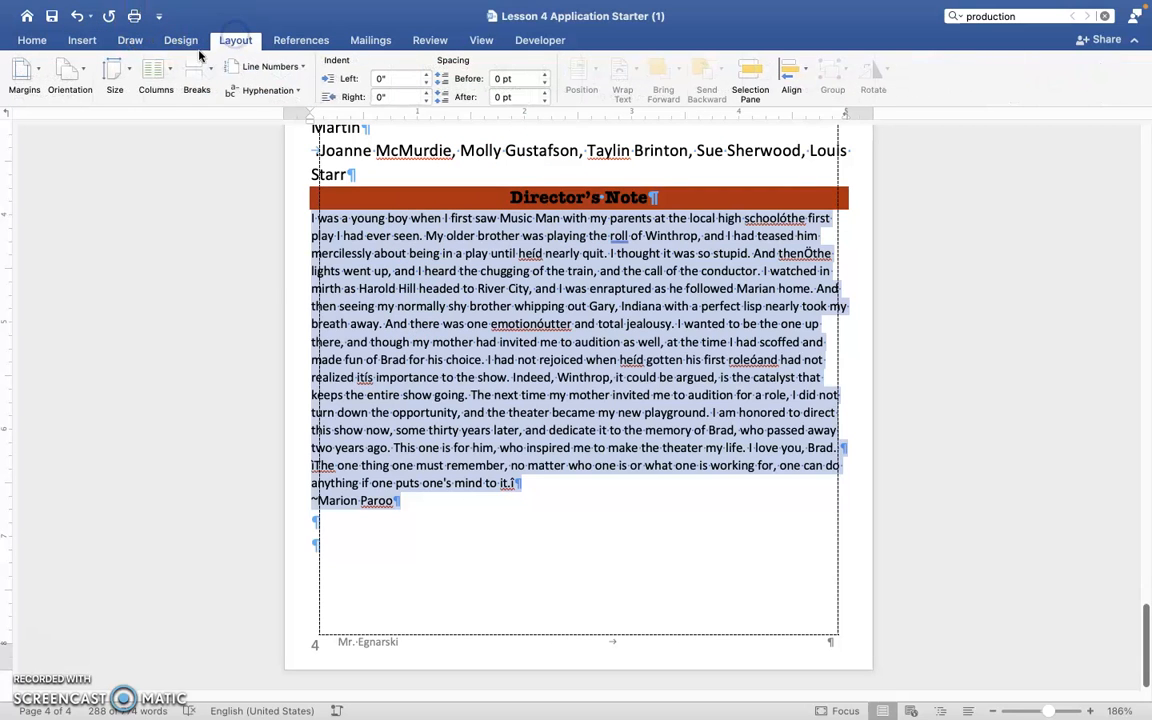
{"action": "left_click", "coordinate": [155, 75]}
{"action": "left_click", "coordinate": [182, 140]}
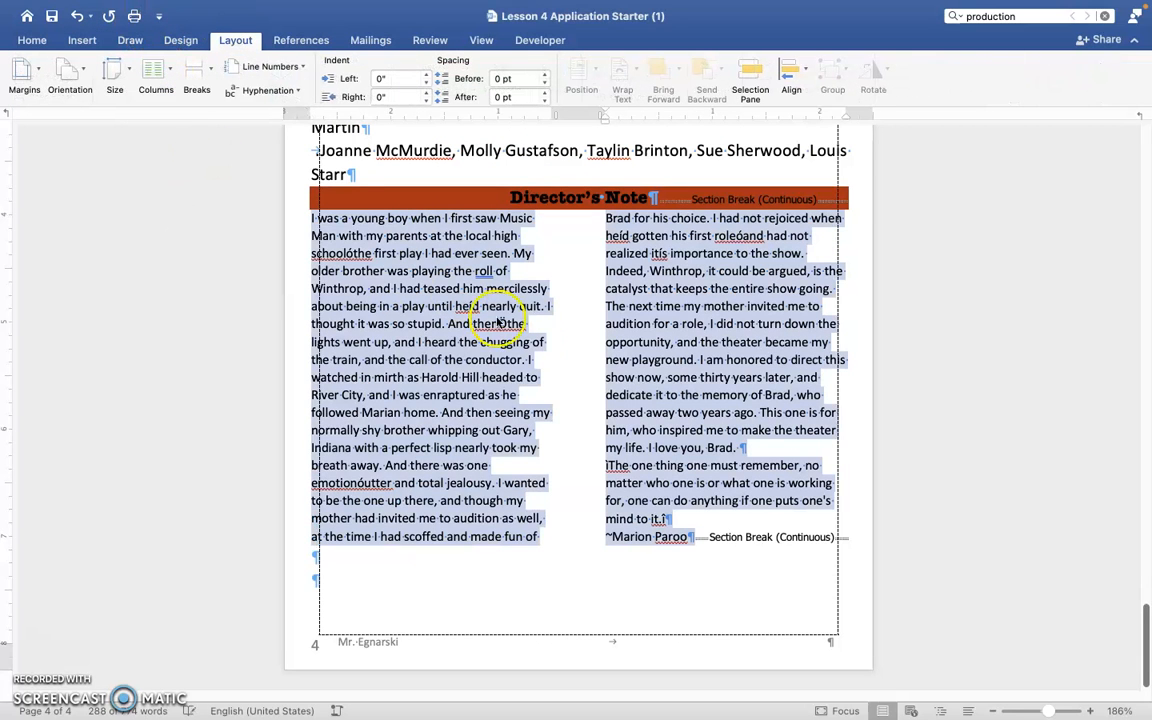
Add a line between the two Director's Note columns and set their spacing to 0.2".
{"action": "left_click", "coordinate": [158, 70]}
{"action": "left_click", "coordinate": [182, 250]}
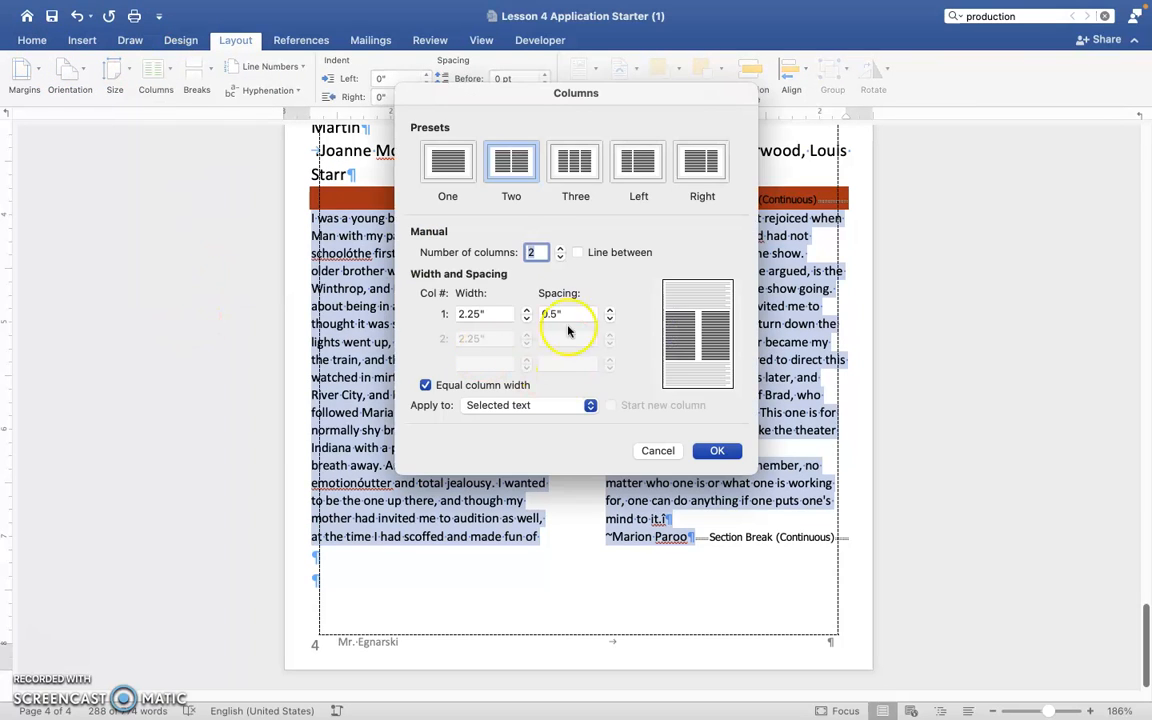
{"action": "left_click", "coordinate": [577, 252]}
{"action": "left_click", "coordinate": [540, 313]}
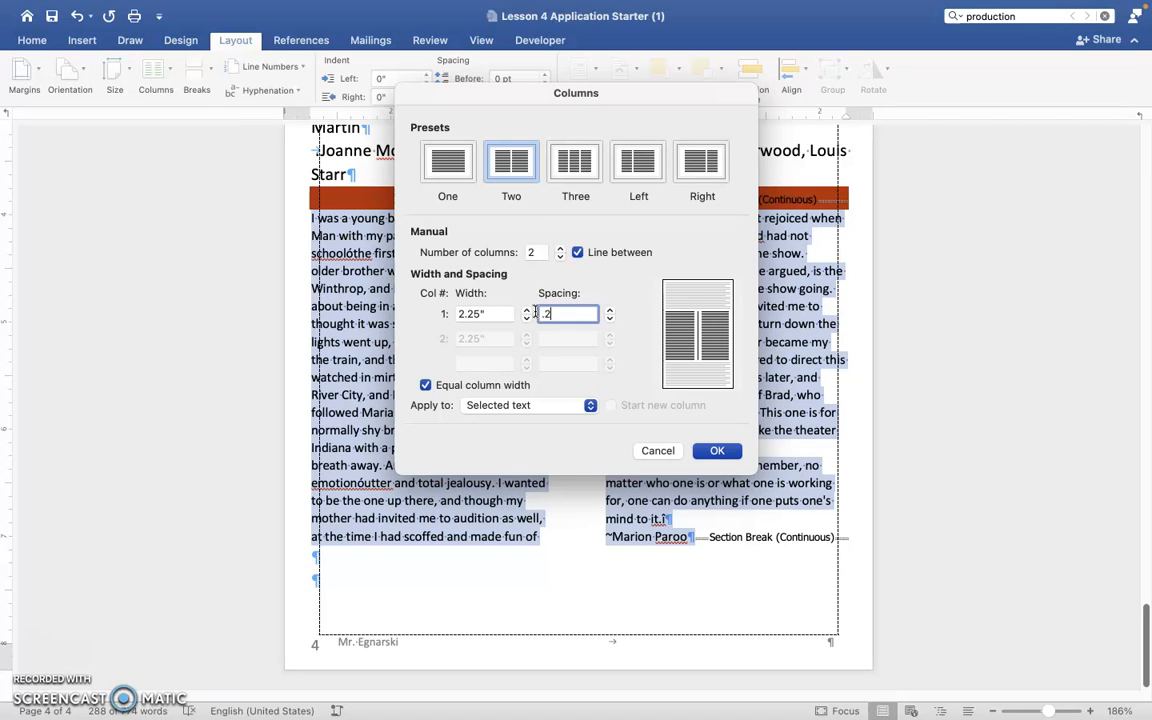
{"action": "left_click", "coordinate": [720, 450]}
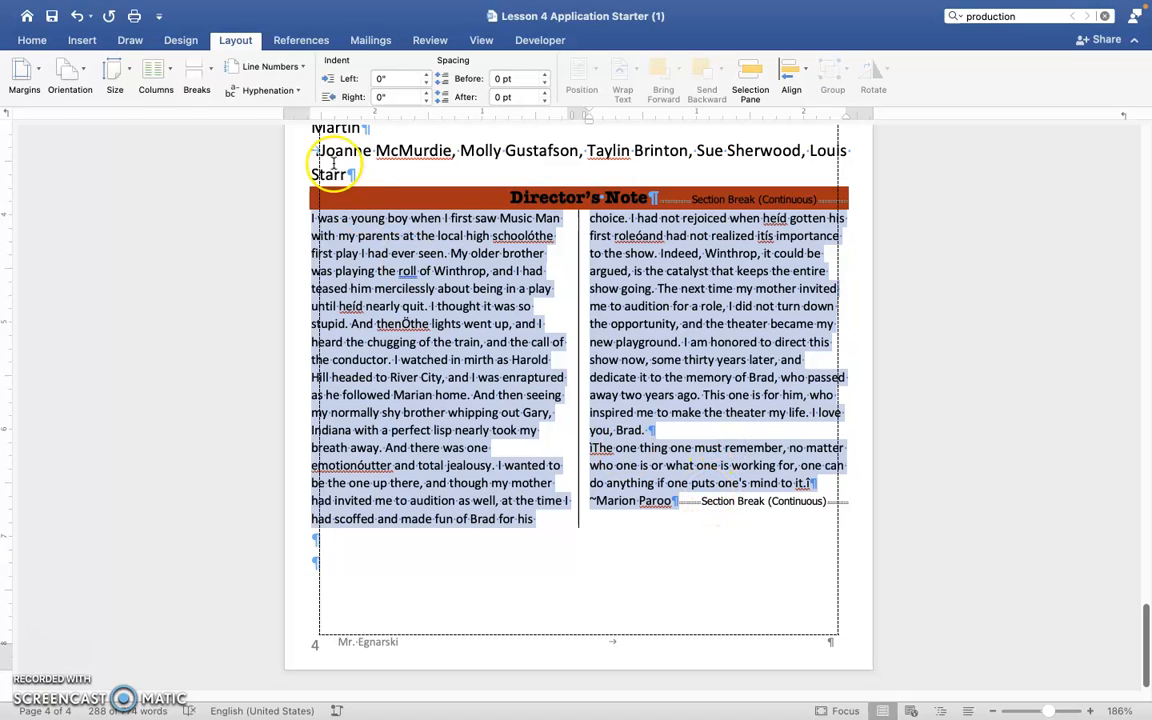
Justify the two-column Director's Note text.
{"action": "left_click", "coordinate": [24, 66]}
{"action": "left_click", "coordinate": [28, 55]}
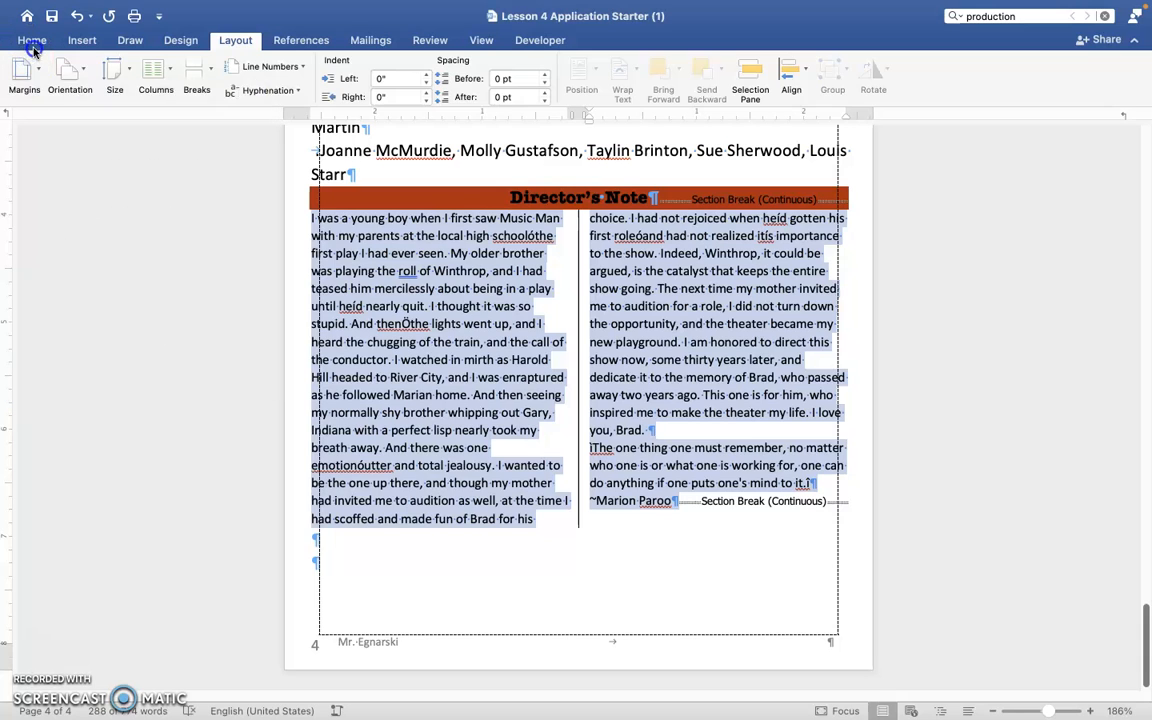
{"action": "left_click", "coordinate": [30, 42]}
{"action": "left_click", "coordinate": [424, 90]}
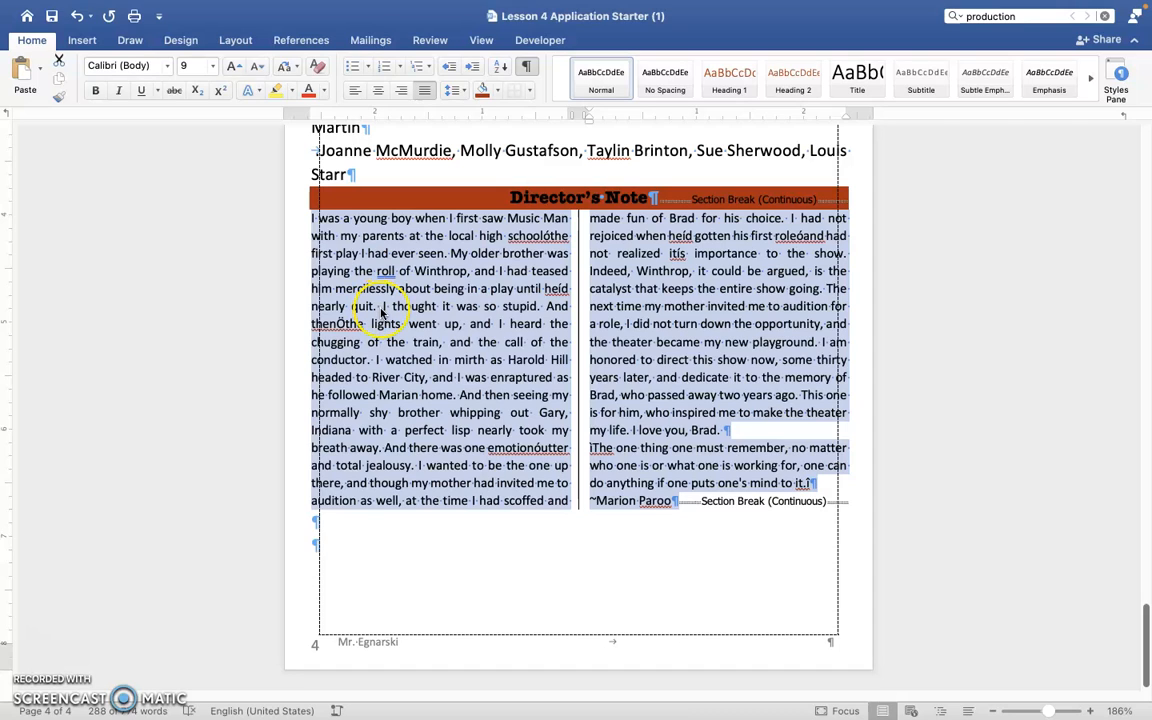
Add a dropped initial capital to the opening paragraph of the Director's Note.
{"action": "left_click", "coordinate": [478, 41]}
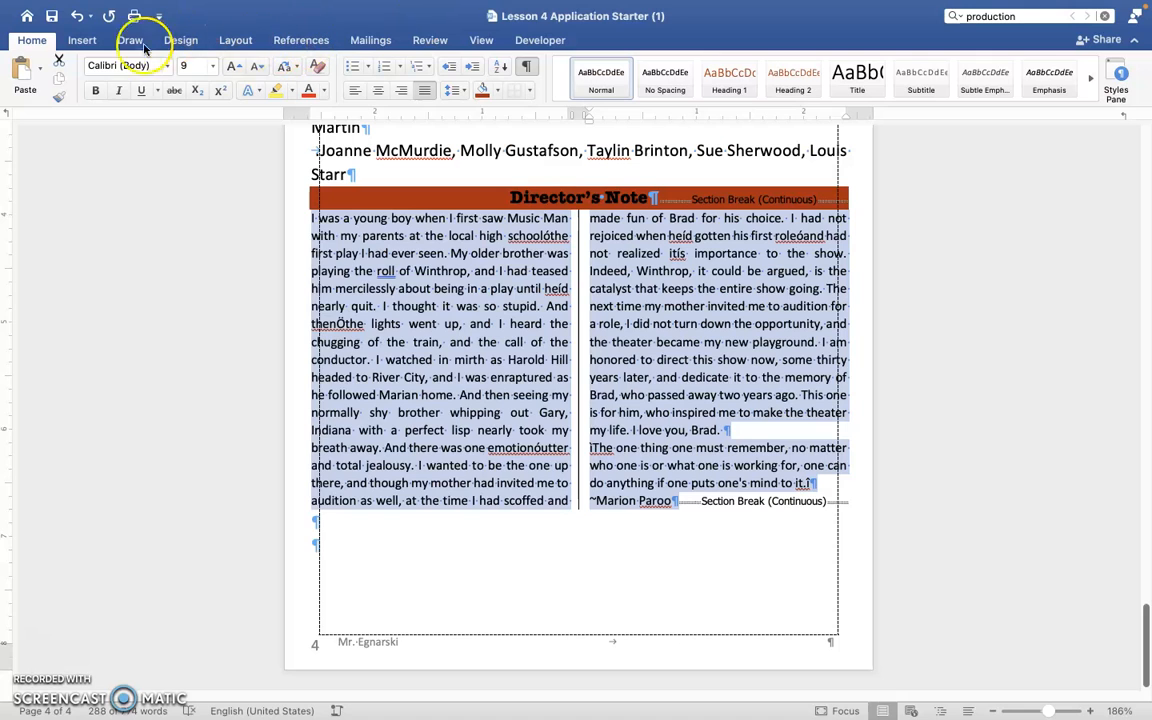
{"action": "left_click", "coordinate": [80, 45]}
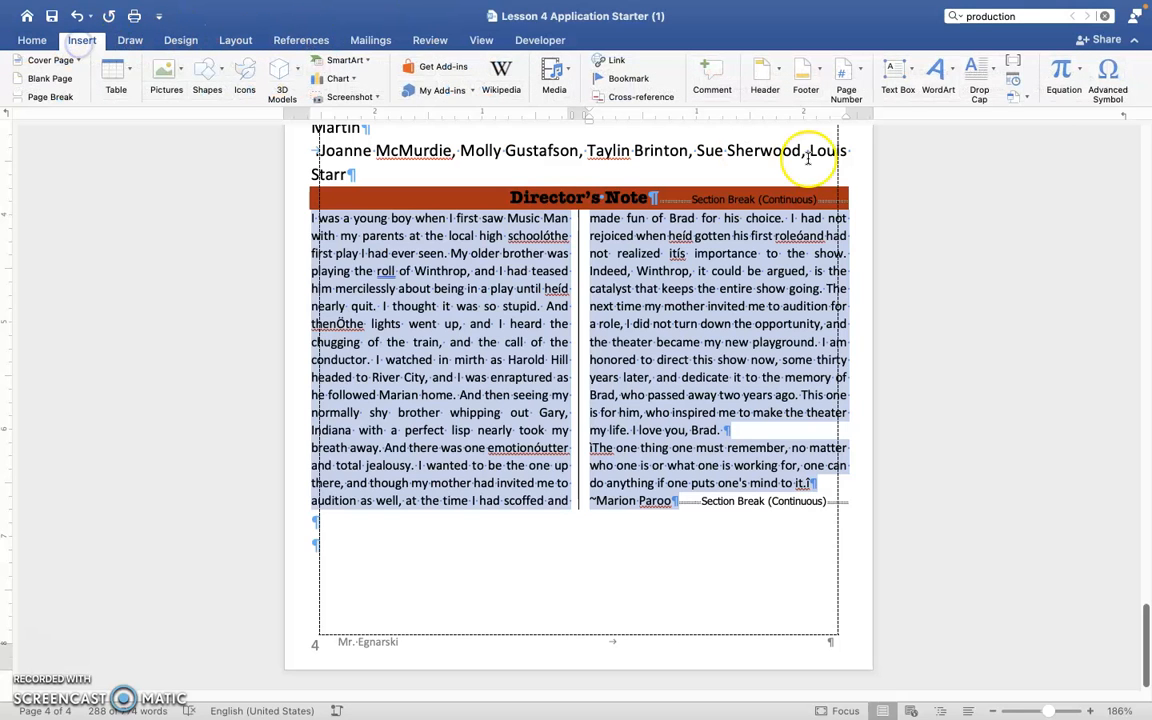
{"action": "left_click", "coordinate": [995, 78]}
{"action": "left_click", "coordinate": [1006, 137]}
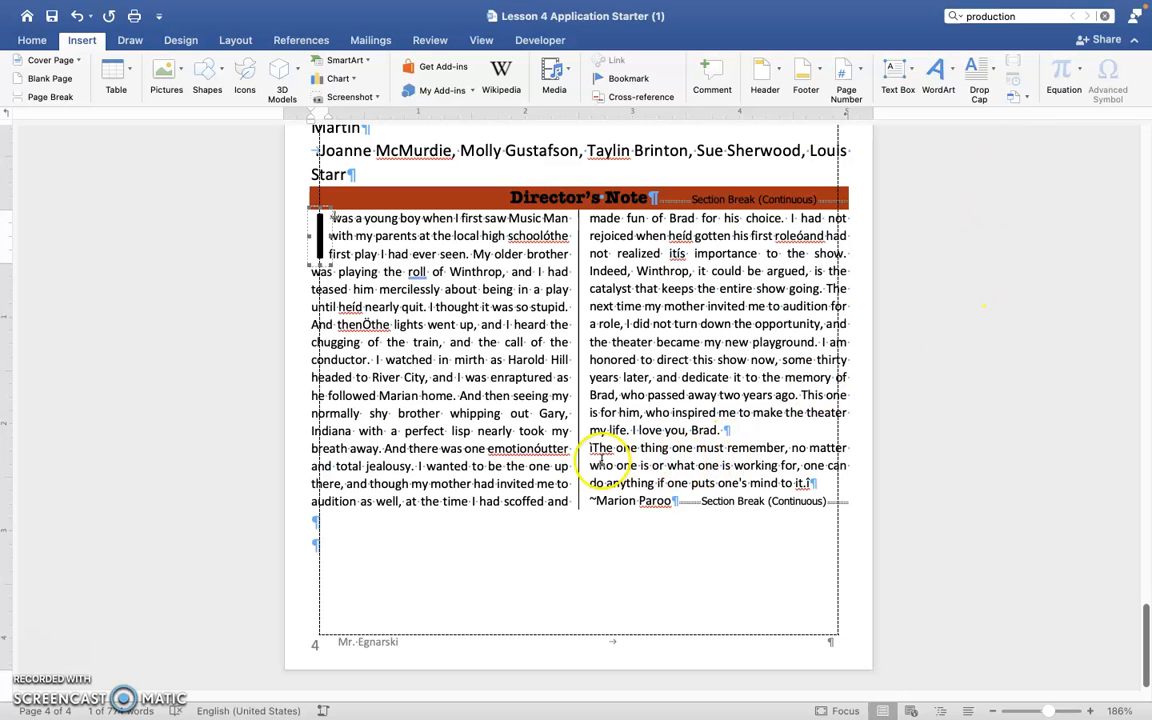
Replace the stray characters around the closing quote in the Director's Note with opening and closing quotation marks.
{"action": "left_click_drag", "start_coordinate": [588, 448], "coordinate": [818, 490]}
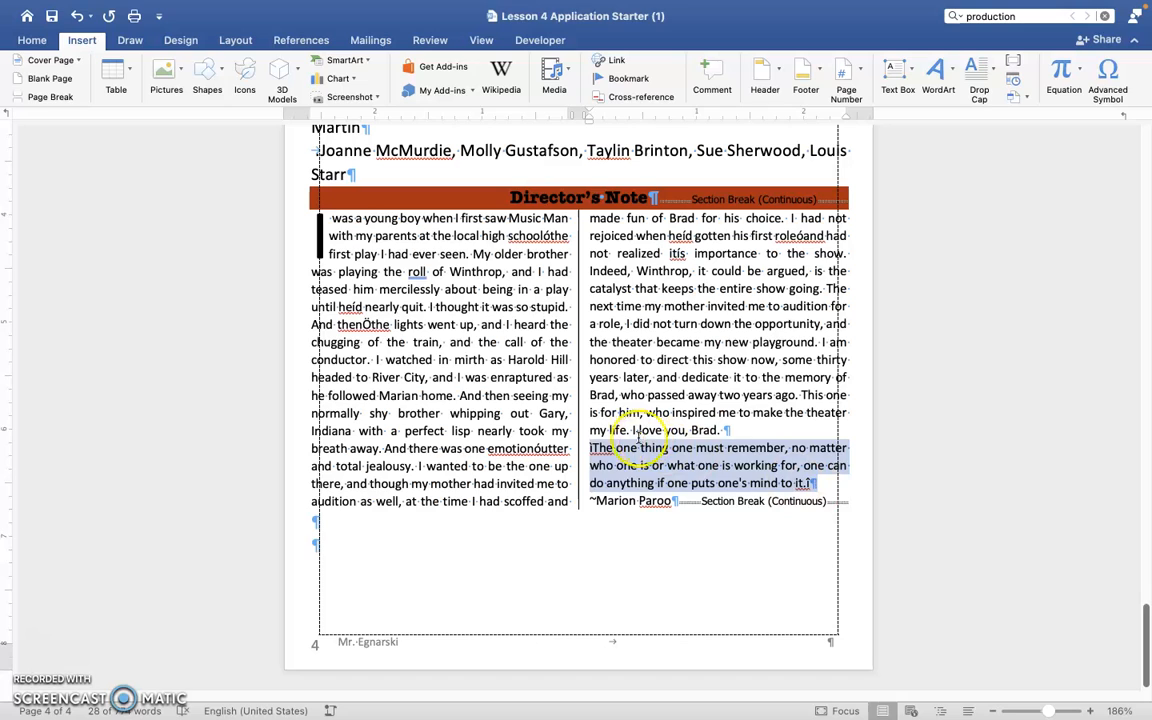
{"action": "left_click", "coordinate": [591, 448]}
{"action": "type", "text": "\""}
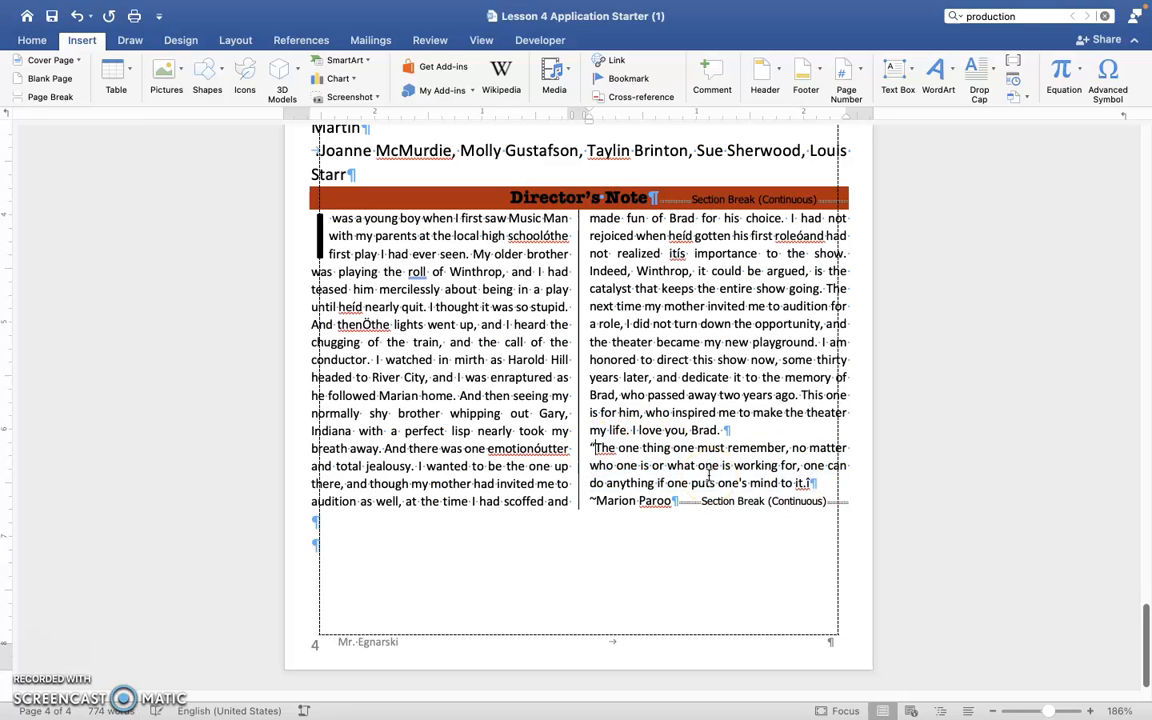
{"action": "left_click", "coordinate": [806, 483]}
{"action": "type", "text": "\""}
Apply a dashed box border and a light orange fill to the closing quote and its attribution line.
{"action": "left_click_drag", "start_coordinate": [590, 448], "coordinate": [827, 499]}
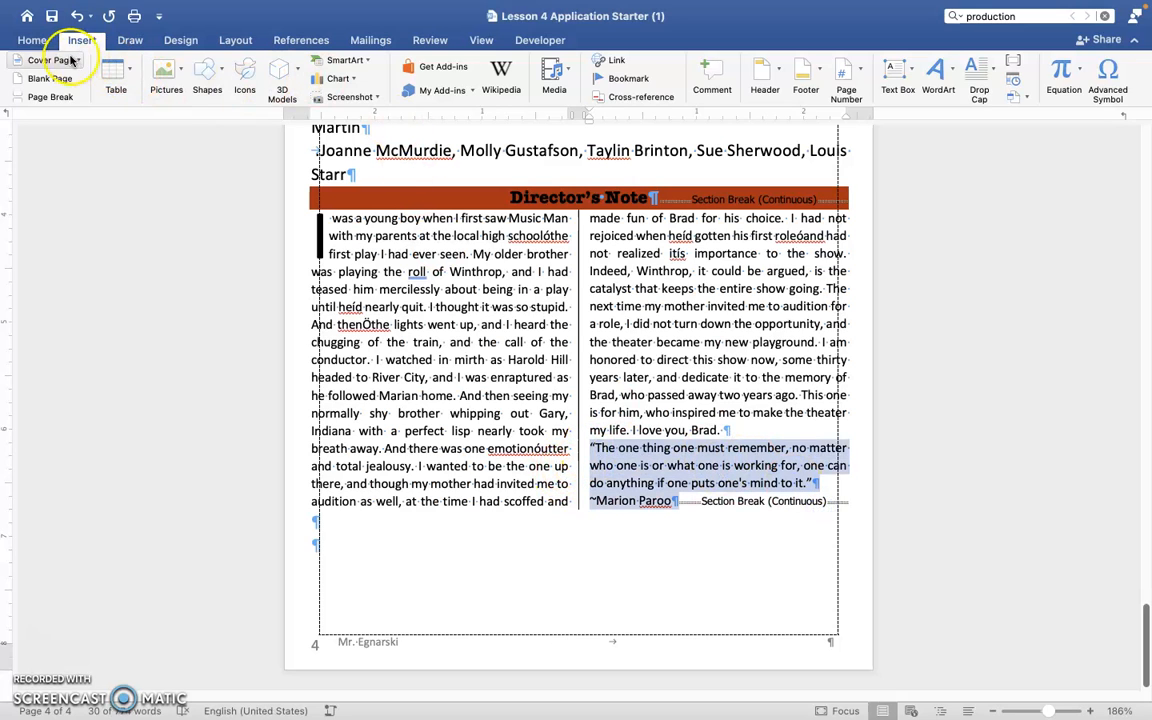
{"action": "left_click", "coordinate": [46, 43]}
{"action": "left_click", "coordinate": [528, 90]}
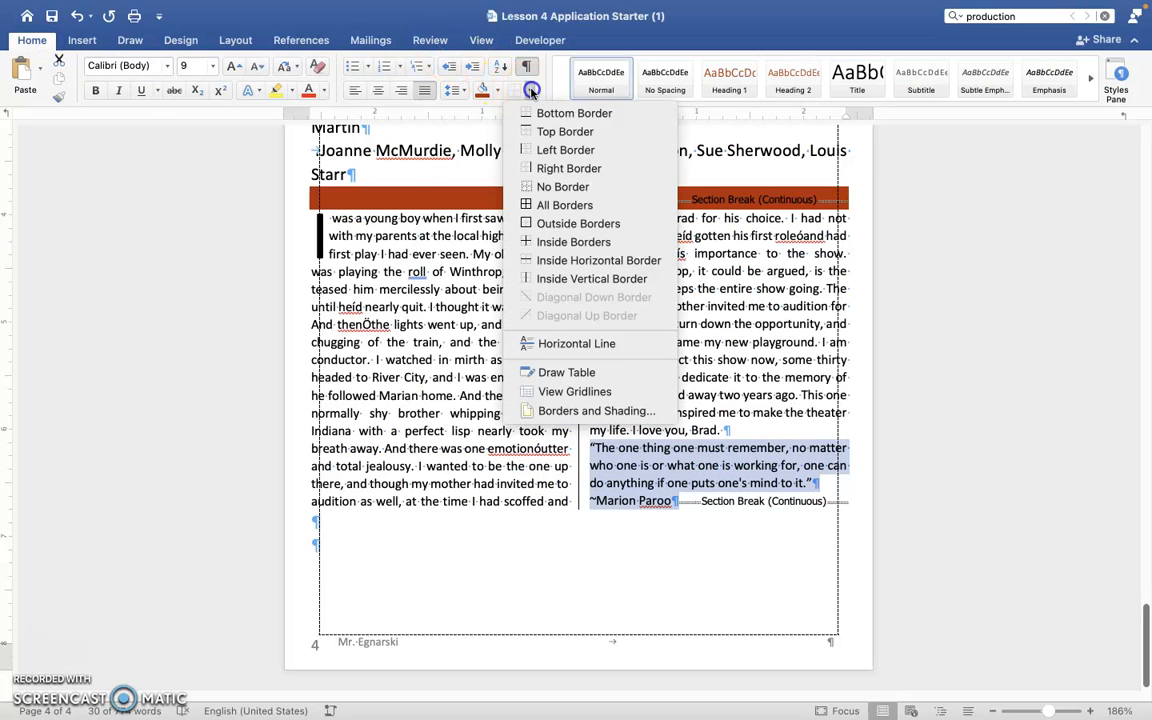
{"action": "left_click", "coordinate": [567, 410]}
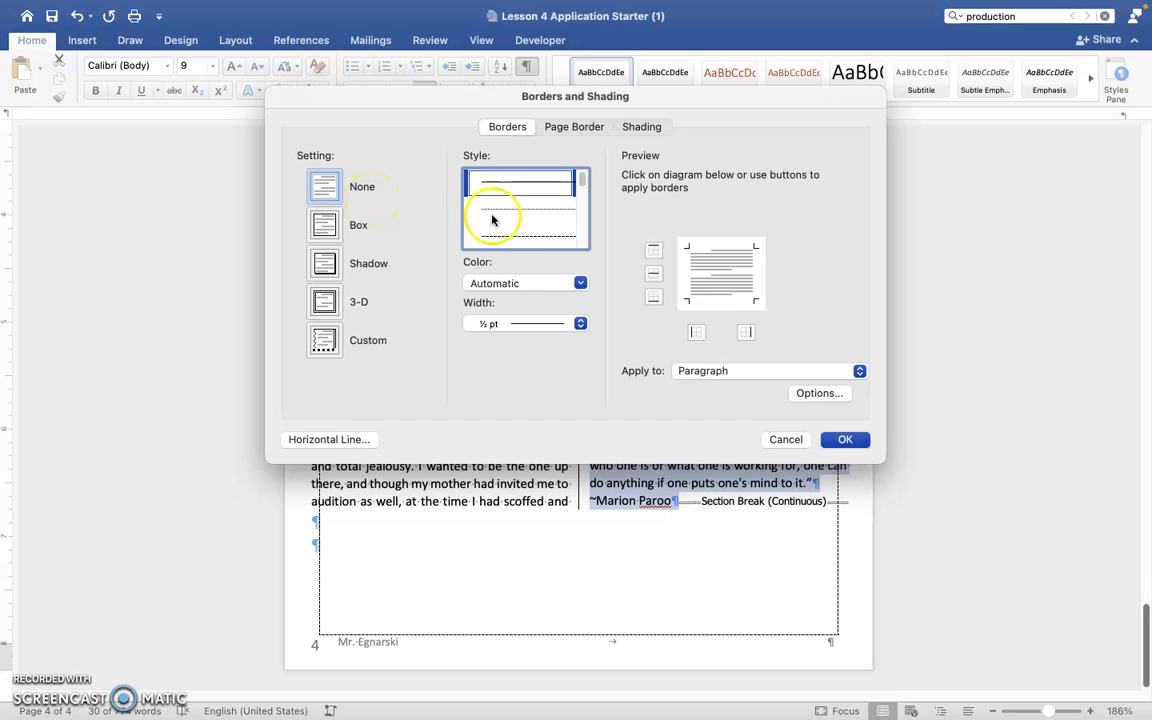
{"action": "left_click", "coordinate": [522, 234]}
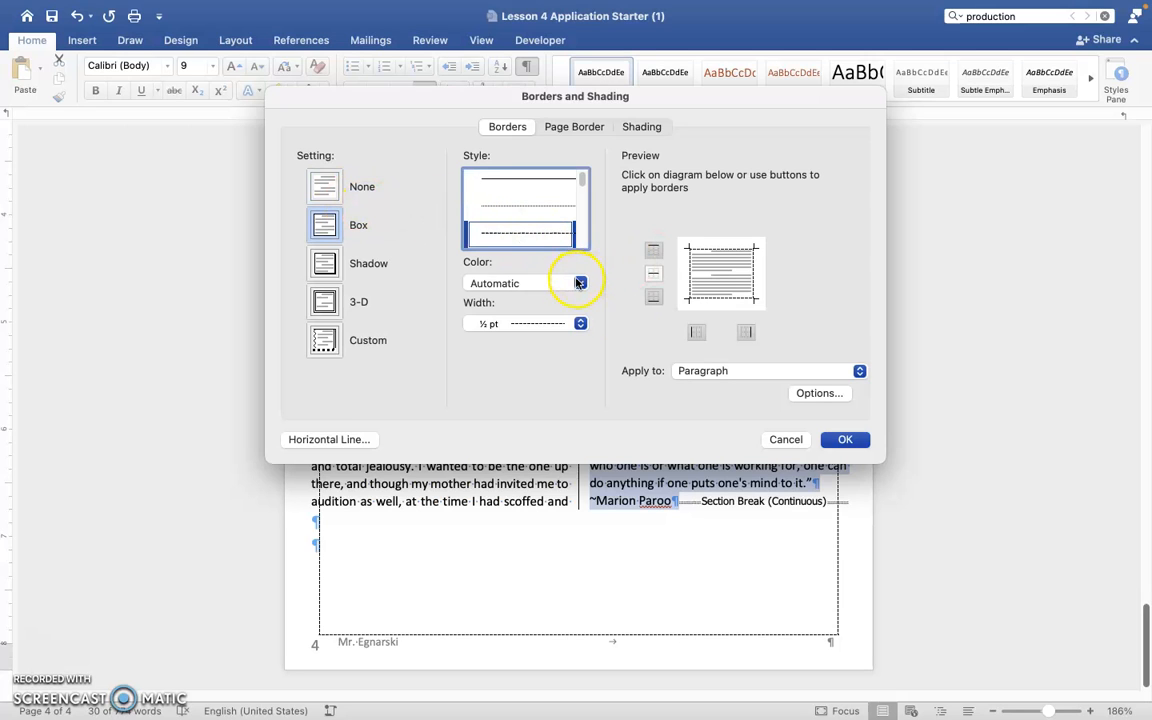
{"action": "left_click", "coordinate": [642, 126]}
{"action": "left_click", "coordinate": [427, 176]}
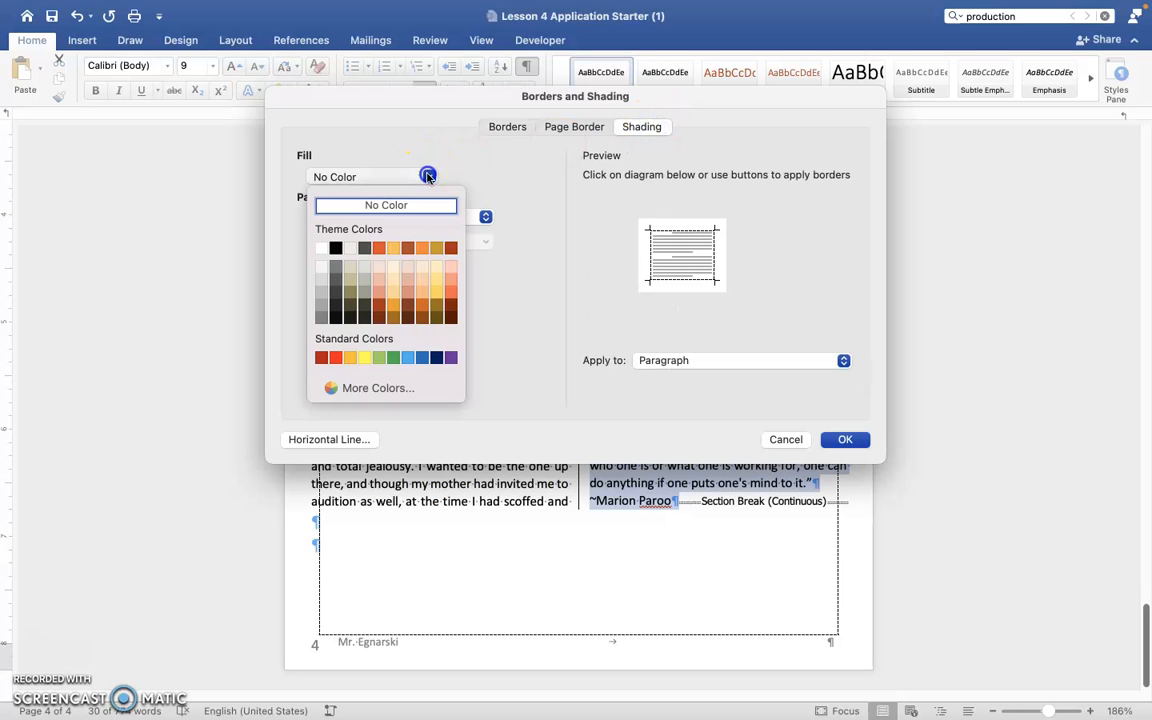
{"action": "left_click", "coordinate": [394, 293]}
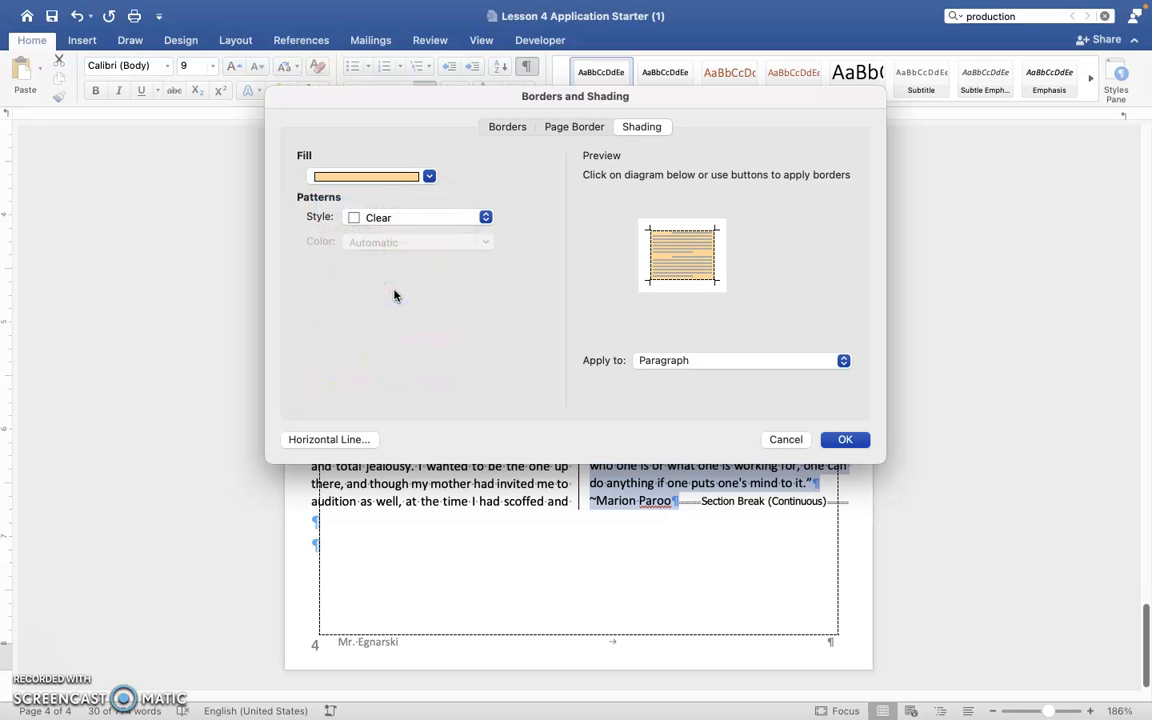
{"action": "left_click", "coordinate": [846, 440]}
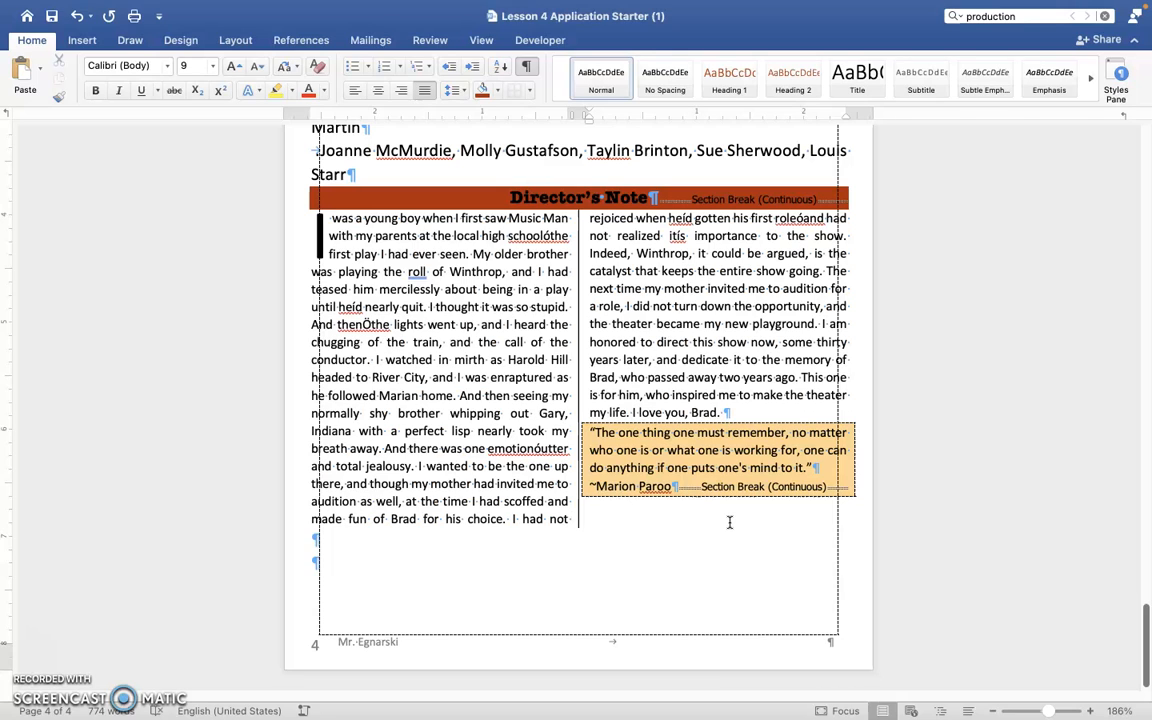
Italicize the closing quote and bold the name in its attribution line.
{"action": "left_click", "coordinate": [636, 433]}
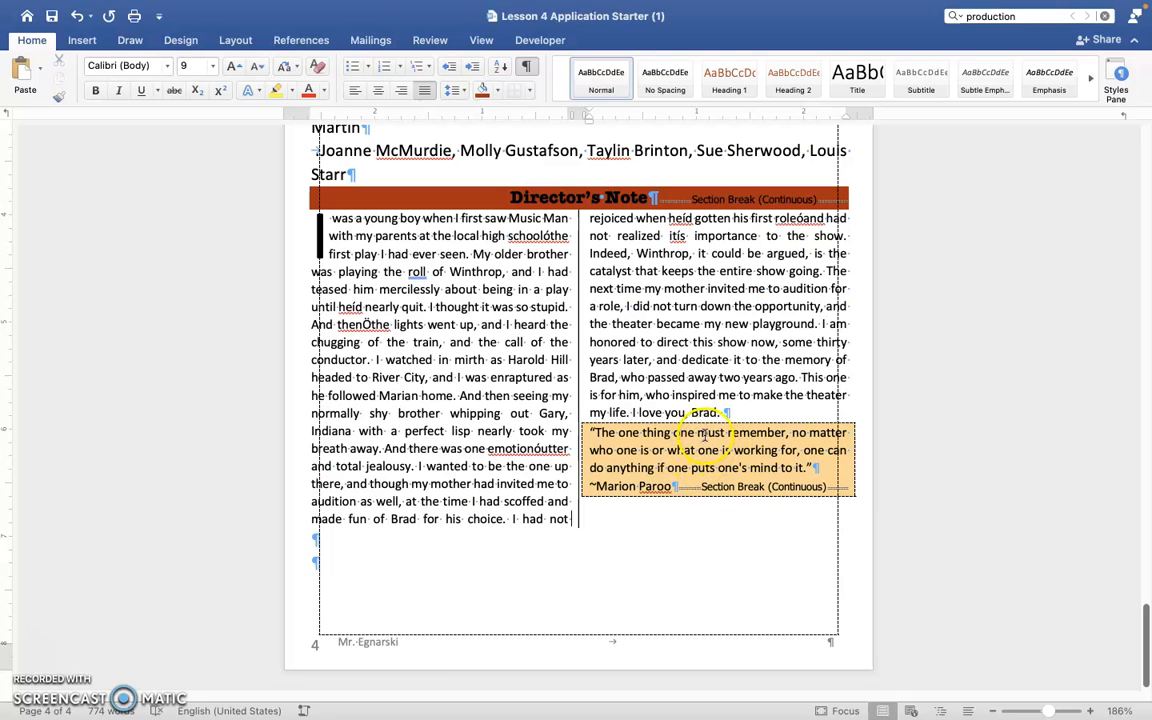
{"action": "left_click_drag", "start_coordinate": [591, 433], "coordinate": [816, 468]}
{"action": "key", "text": "super+i"}
{"action": "left_click", "coordinate": [595, 486]}
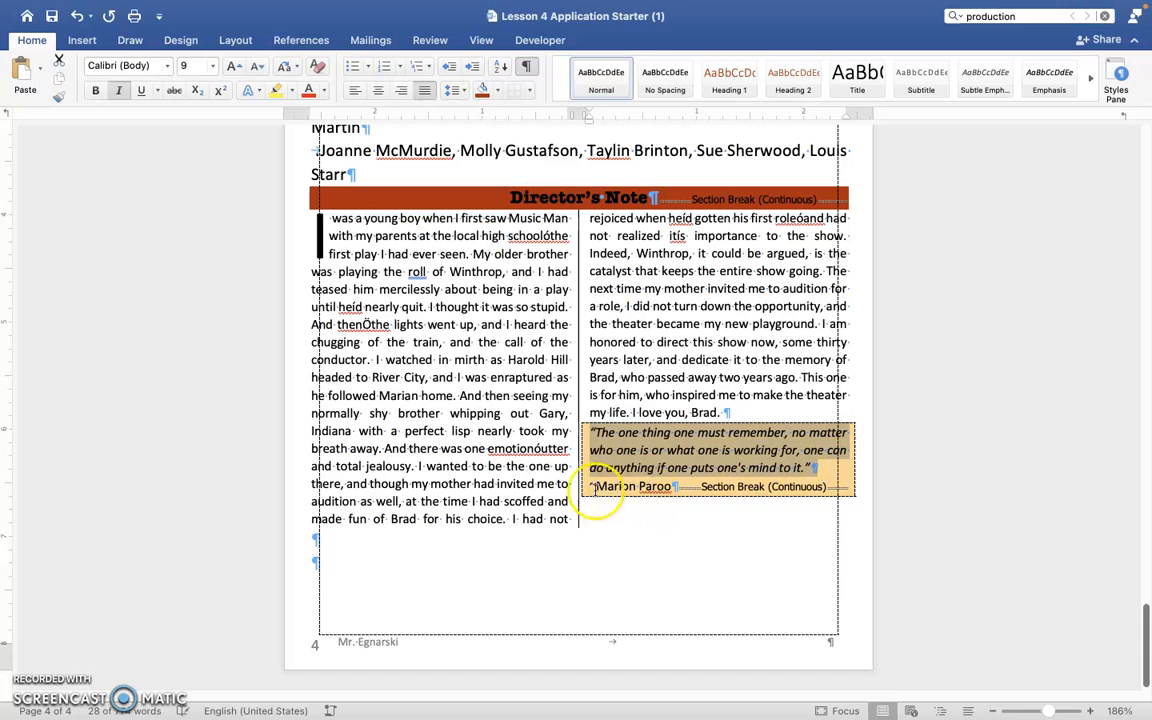
{"action": "left_click_drag", "start_coordinate": [597, 485], "coordinate": [672, 489]}
{"action": "key", "text": "super+b"}
{"action": "left_click", "coordinate": [648, 433]}
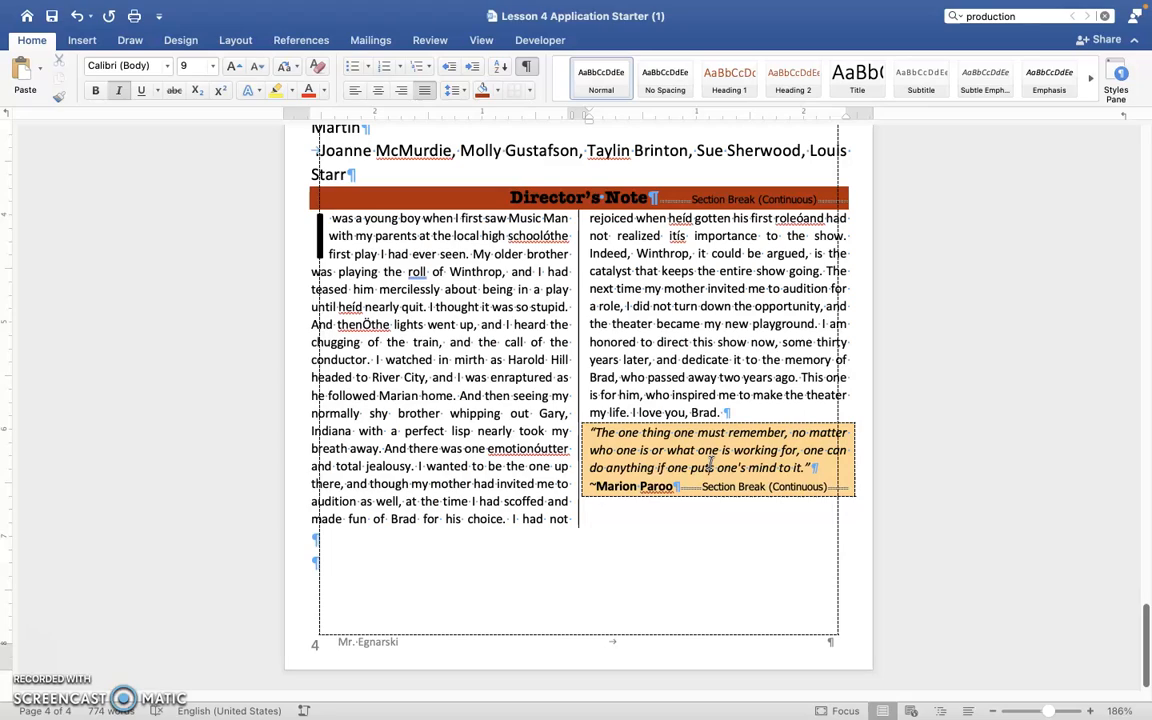
Review the Production Team, Director's Note and cast pages for layout and page borders.
{"action": "scroll", "coordinate": [668, 321], "scroll_direction": "up", "scroll_amount": 15}
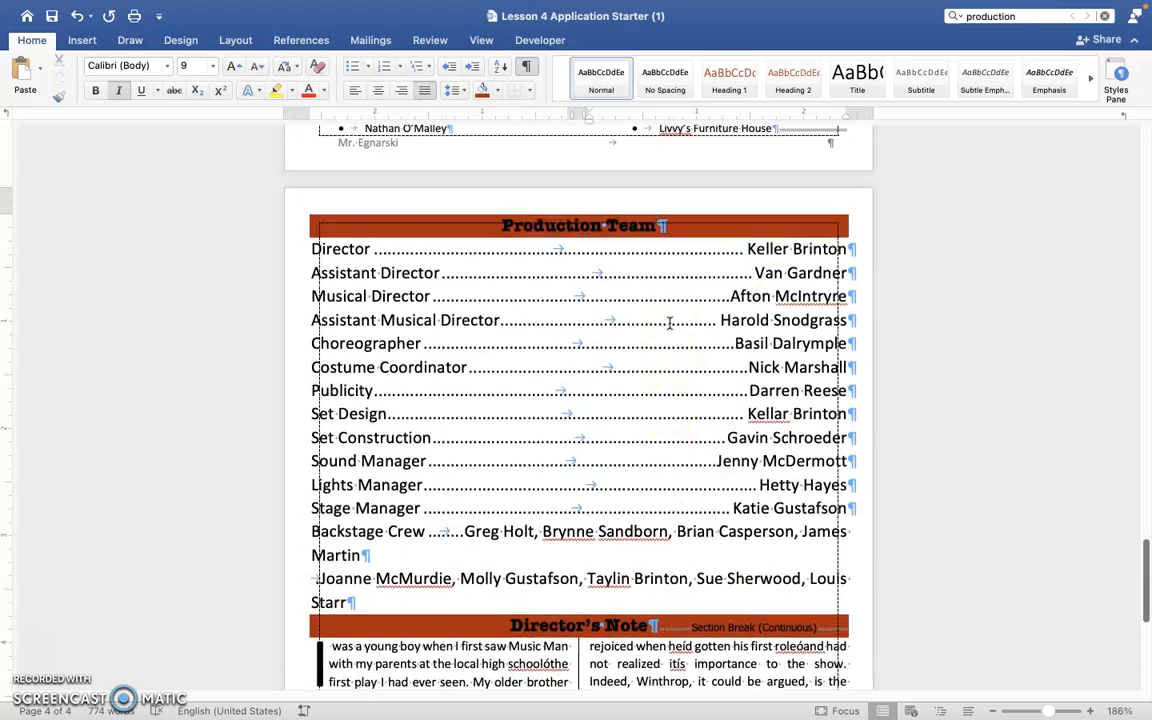
{"action": "scroll", "coordinate": [668, 321], "scroll_direction": "down", "scroll_amount": 15}
{"action": "scroll", "coordinate": [668, 321], "scroll_direction": "up", "scroll_amount": 2}
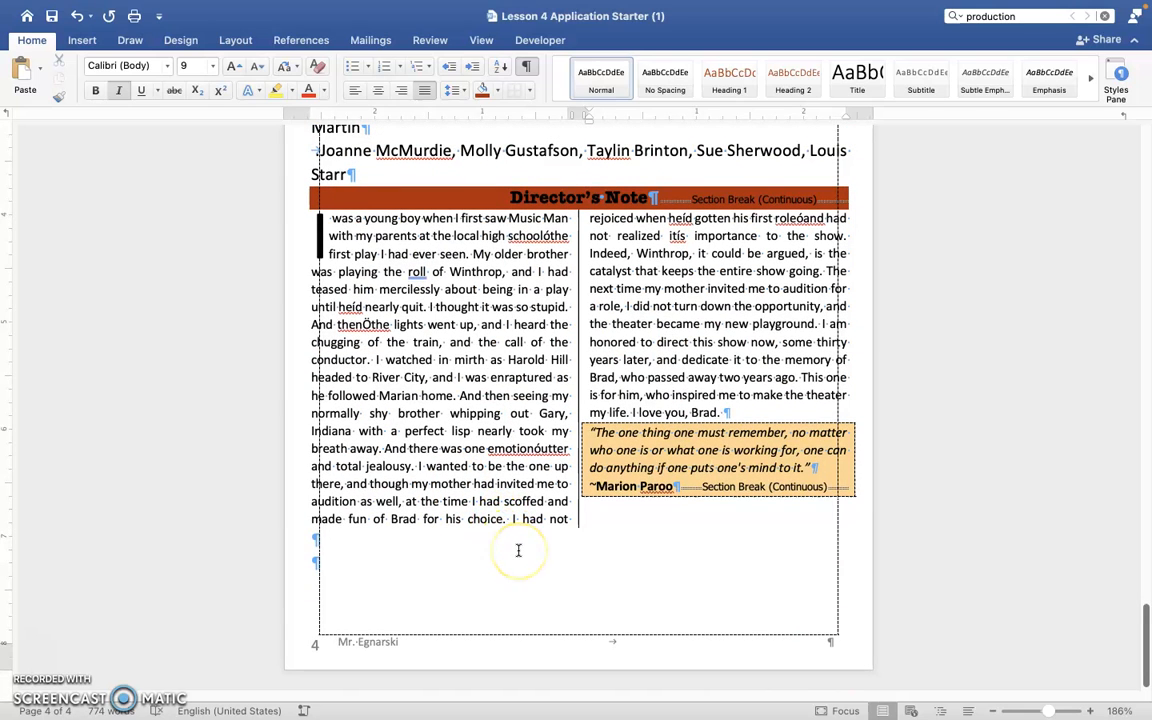
{"action": "scroll", "coordinate": [518, 550], "scroll_direction": "up", "scroll_amount": 3}
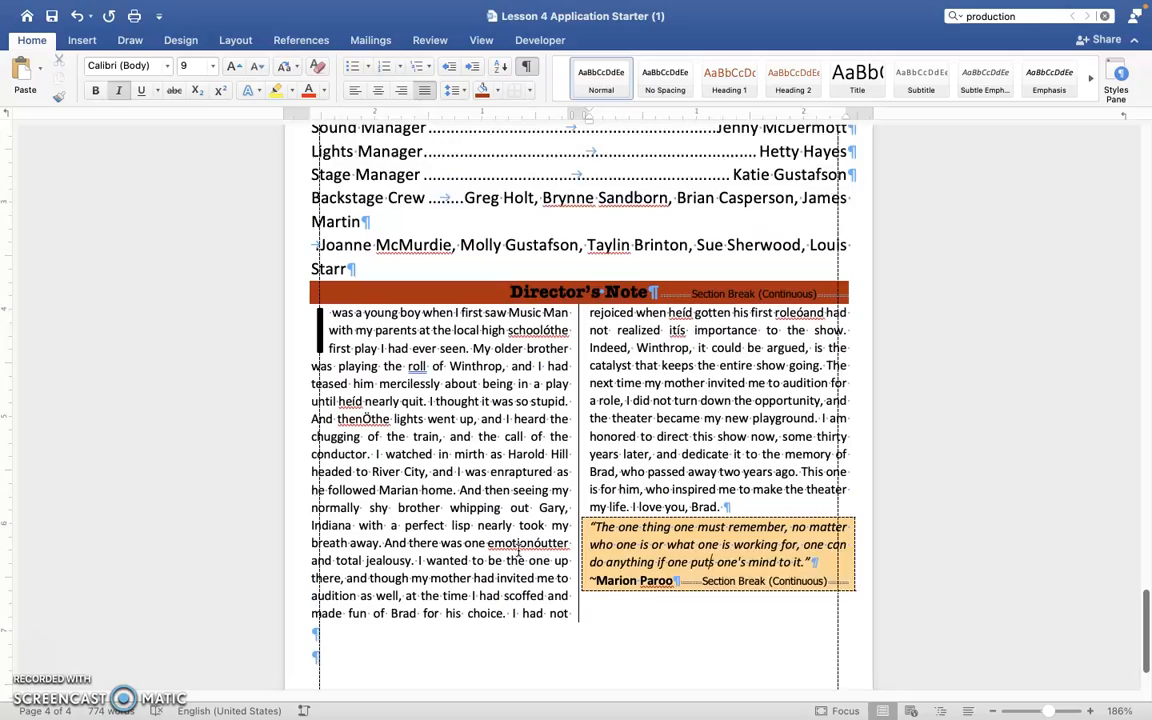
{"action": "scroll", "coordinate": [518, 550], "scroll_direction": "down", "scroll_amount": 3}
{"action": "left_click", "coordinate": [496, 545]}
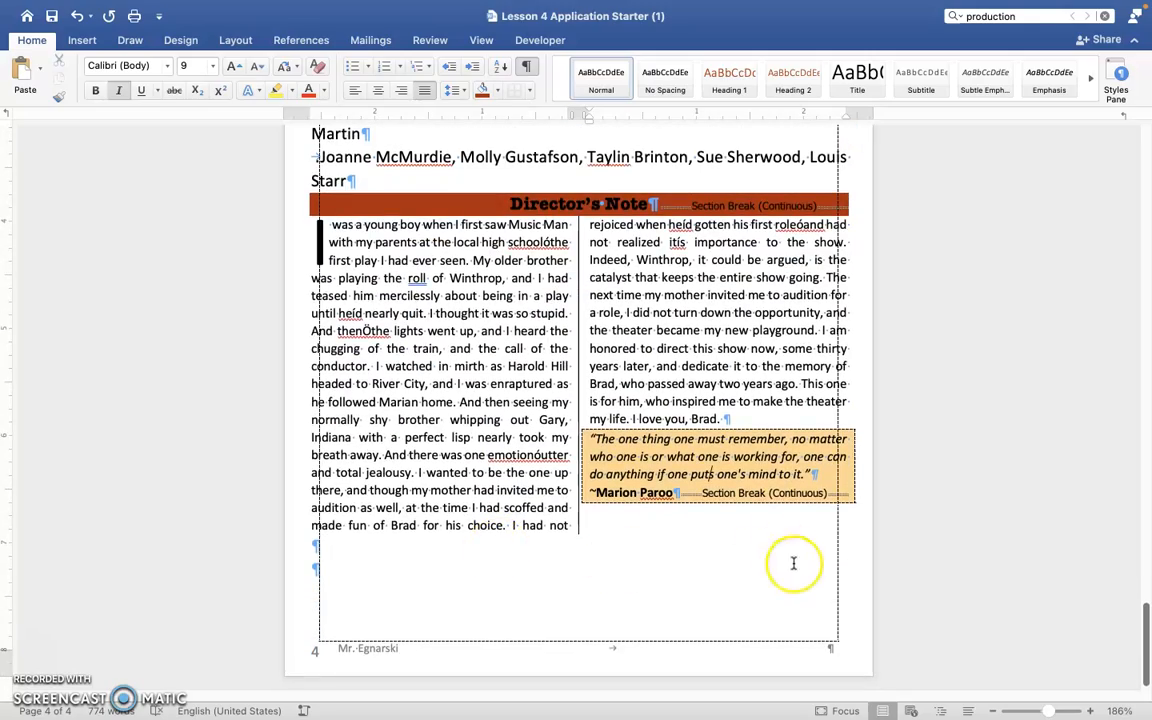
{"action": "scroll", "coordinate": [830, 550], "scroll_direction": "up", "scroll_amount": 7}
{"action": "scroll", "coordinate": [843, 568], "scroll_direction": "up", "scroll_amount": 20}
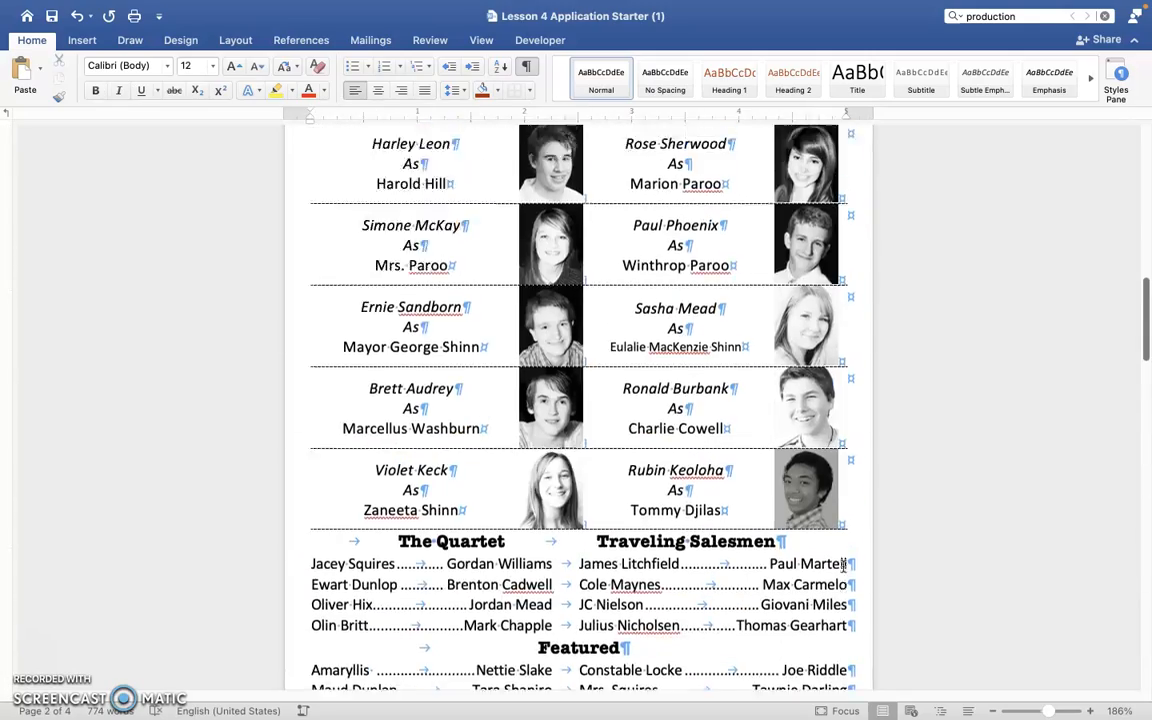
{"action": "scroll", "coordinate": [843, 567], "scroll_direction": "down", "scroll_amount": 20}
Remove the page border from the whole document.
{"action": "left_click", "coordinate": [181, 40]}
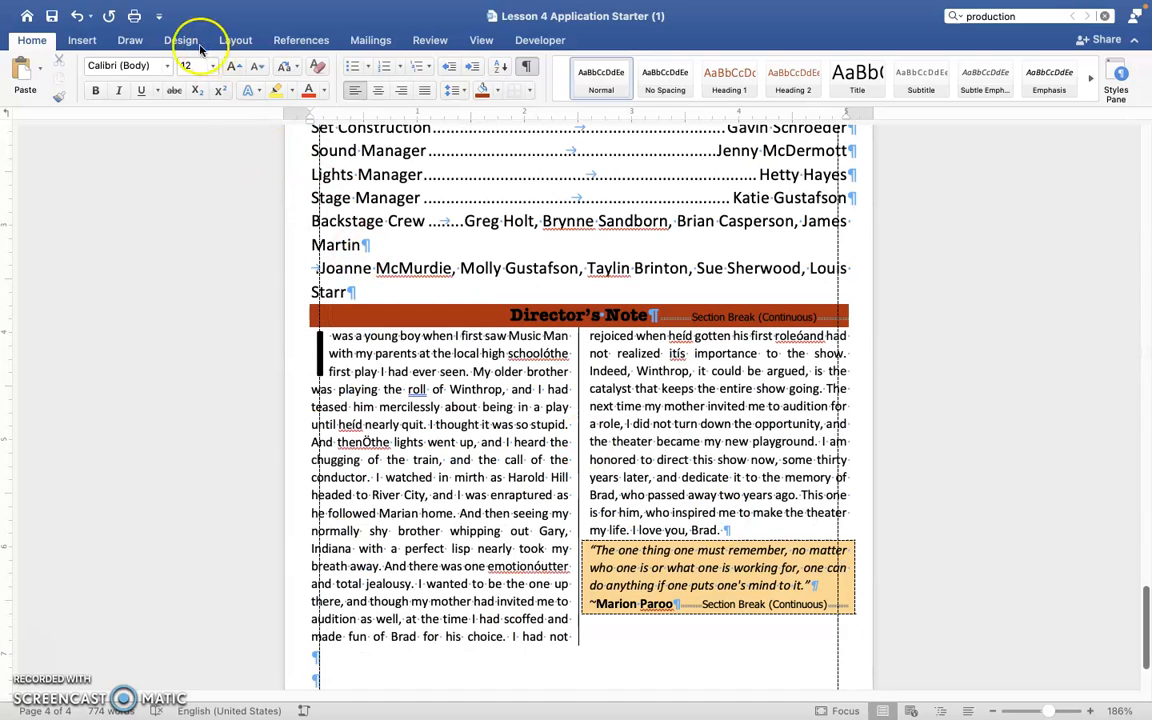
{"action": "left_click", "coordinate": [1097, 80]}
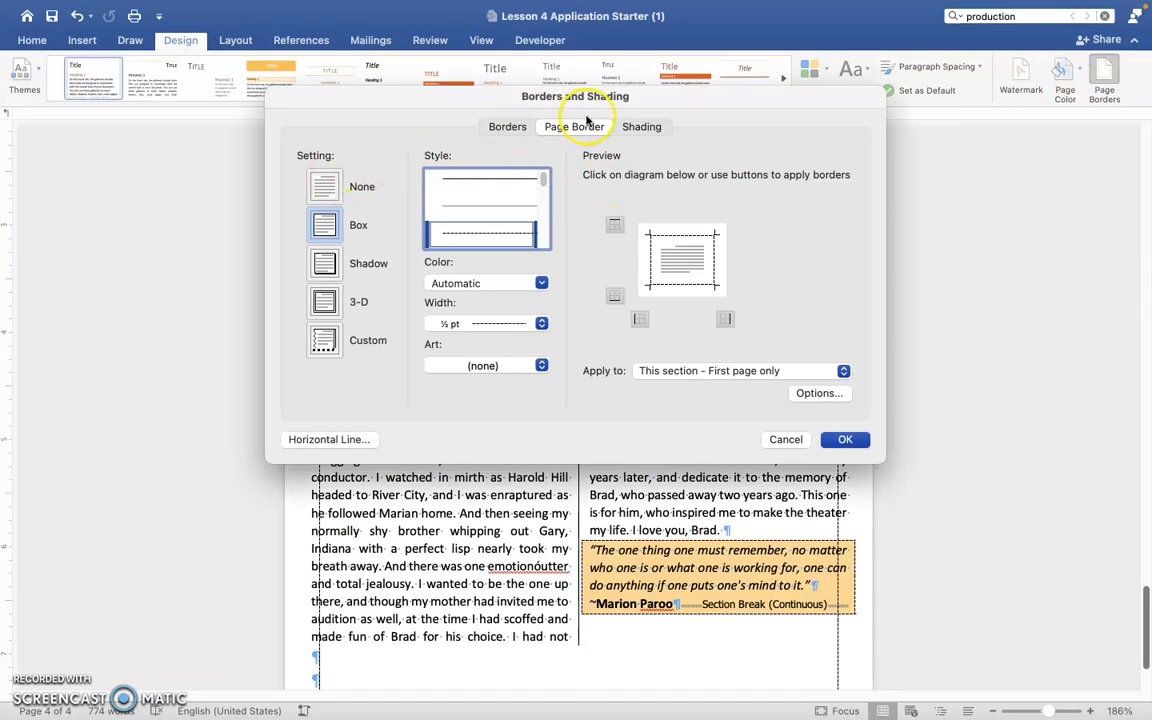
{"action": "left_click", "coordinate": [328, 185]}
{"action": "left_click", "coordinate": [689, 371]}
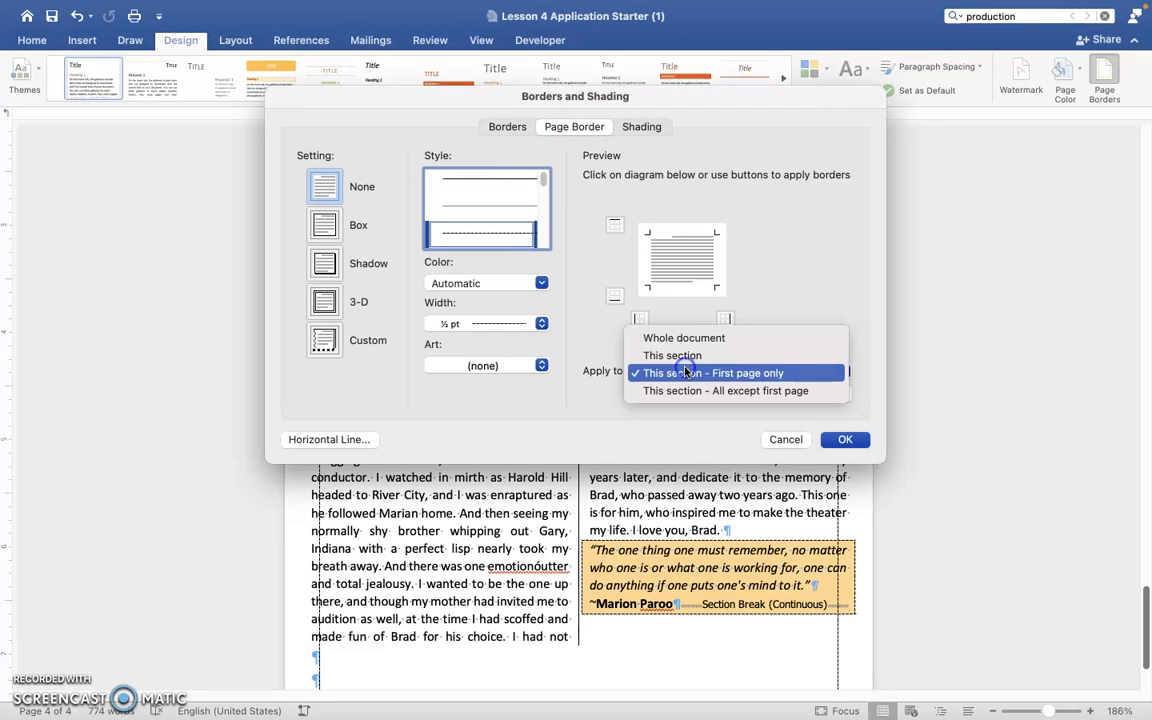
{"action": "left_click", "coordinate": [697, 334]}
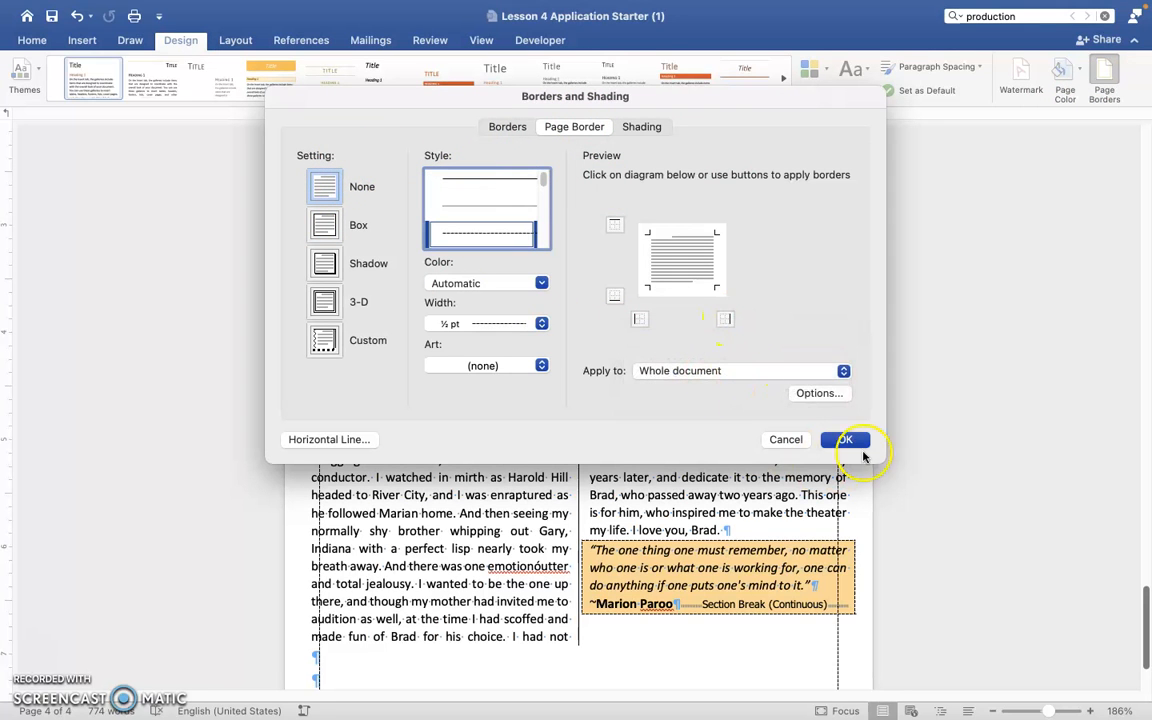
{"action": "left_click", "coordinate": [845, 439]}
Add a dashed box page border from the cover page, applied to this section's first page only.
{"action": "scroll", "coordinate": [828, 345], "scroll_direction": "up", "scroll_amount": 20}
{"action": "left_click", "coordinate": [764, 360]}
{"action": "left_click", "coordinate": [843, 273]}
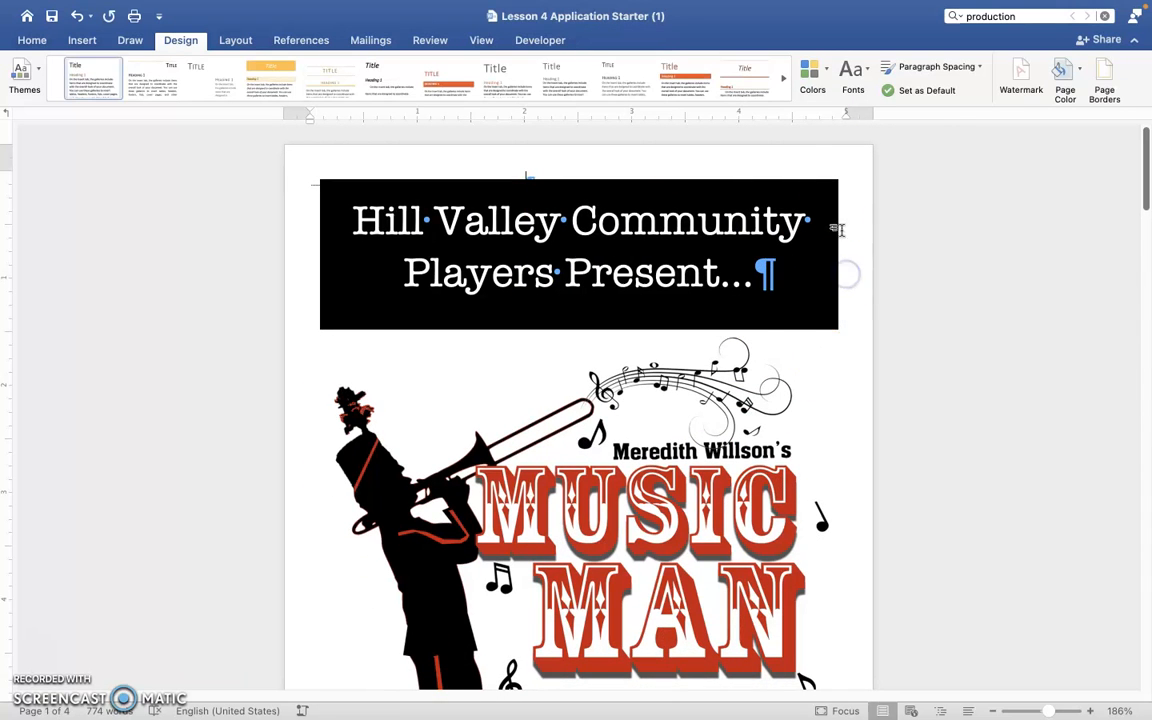
{"action": "left_click", "coordinate": [1104, 72]}
{"action": "left_click", "coordinate": [347, 226]}
{"action": "left_click", "coordinate": [440, 234]}
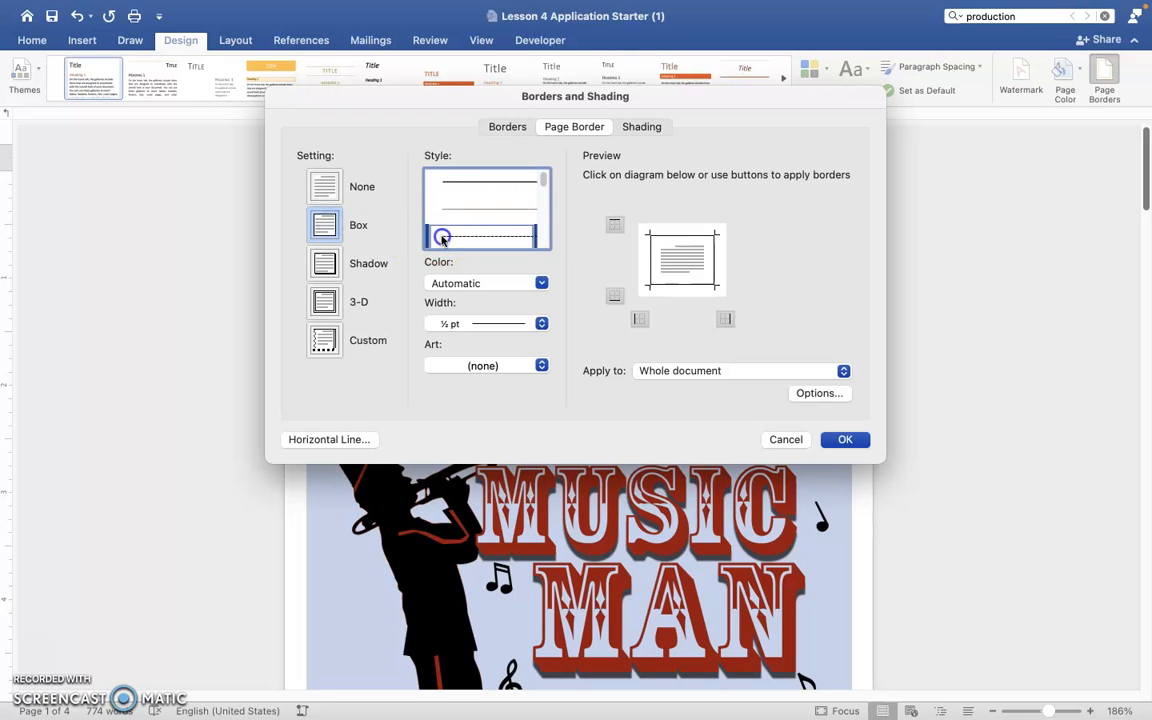
{"action": "left_click", "coordinate": [713, 370]}
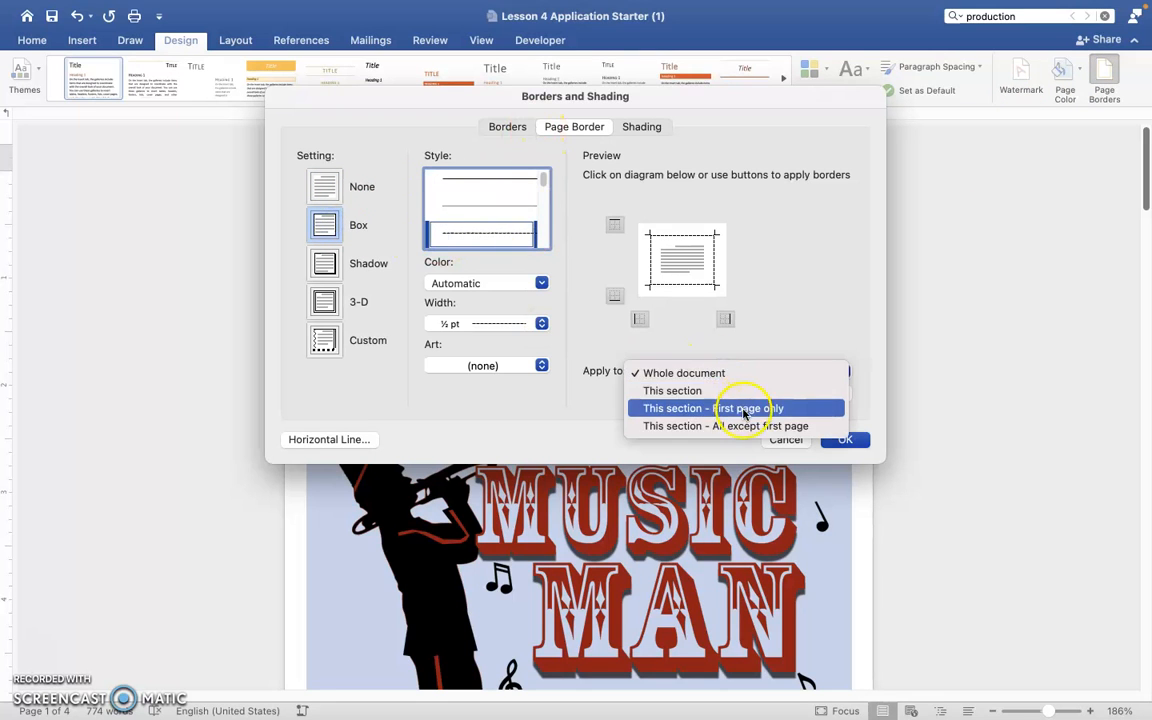
{"action": "left_click", "coordinate": [738, 406]}
{"action": "left_click", "coordinate": [845, 440]}
{"action": "scroll", "coordinate": [926, 509], "scroll_direction": "down", "scroll_amount": 20}
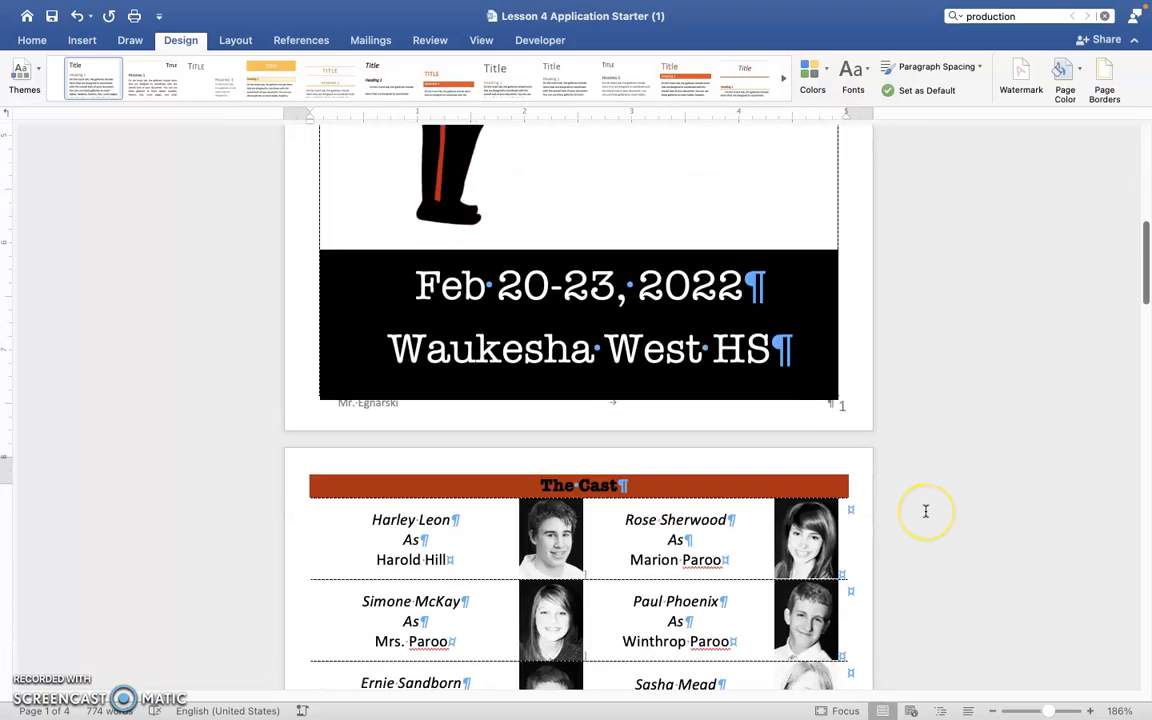
{"action": "scroll", "coordinate": [926, 511], "scroll_direction": "up", "scroll_amount": 2}
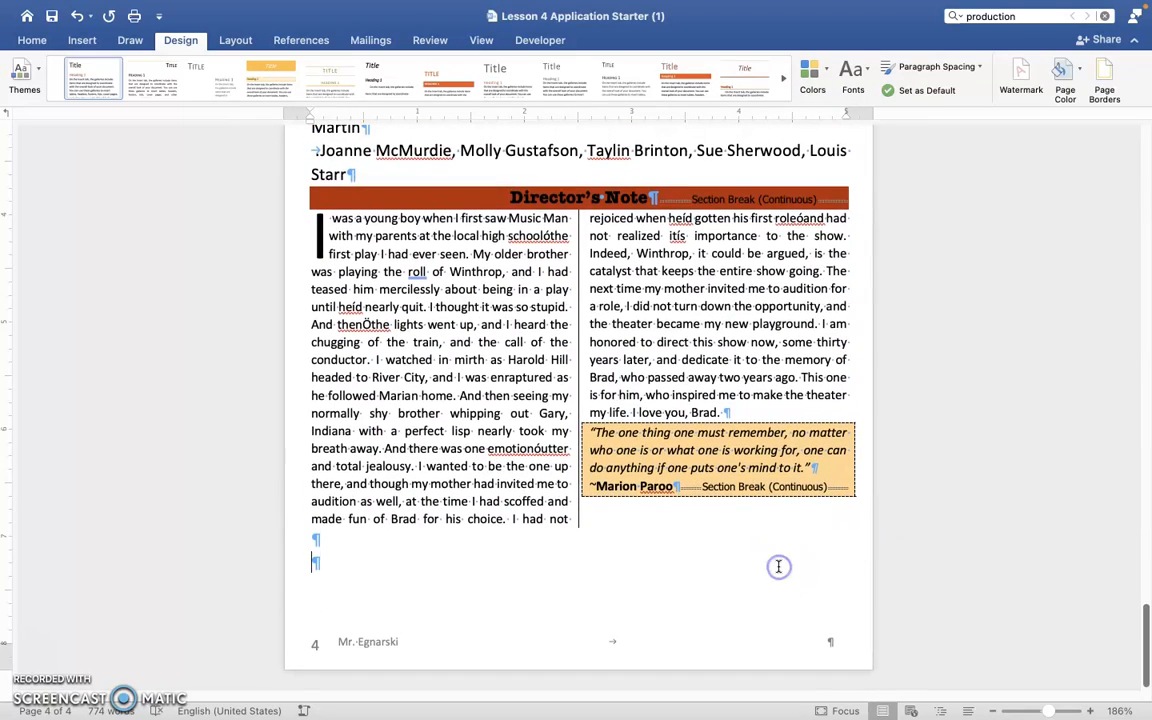